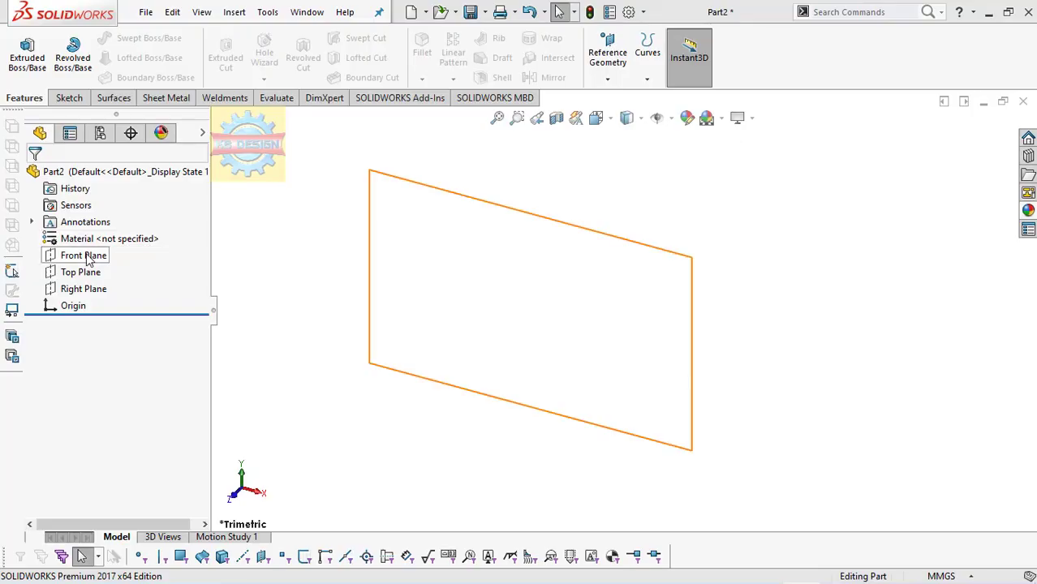
# Select the Front Plane of the new part to sketch on.
pyautogui.click(84, 255)
# Sketch a horizontal line with a short vertical line rising from its right end.
pyautogui.click(96, 232)
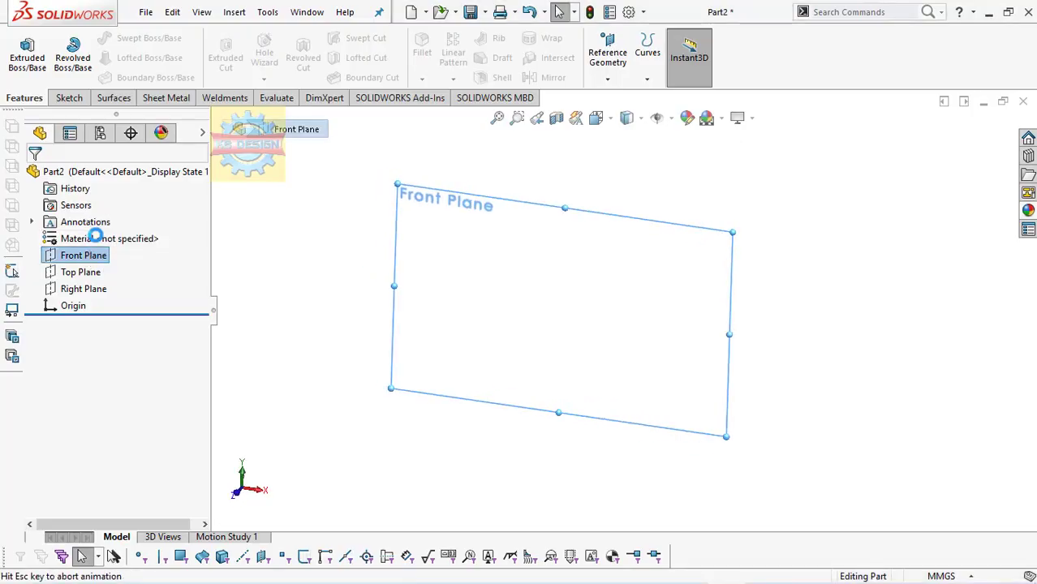
pyautogui.click(99, 38)
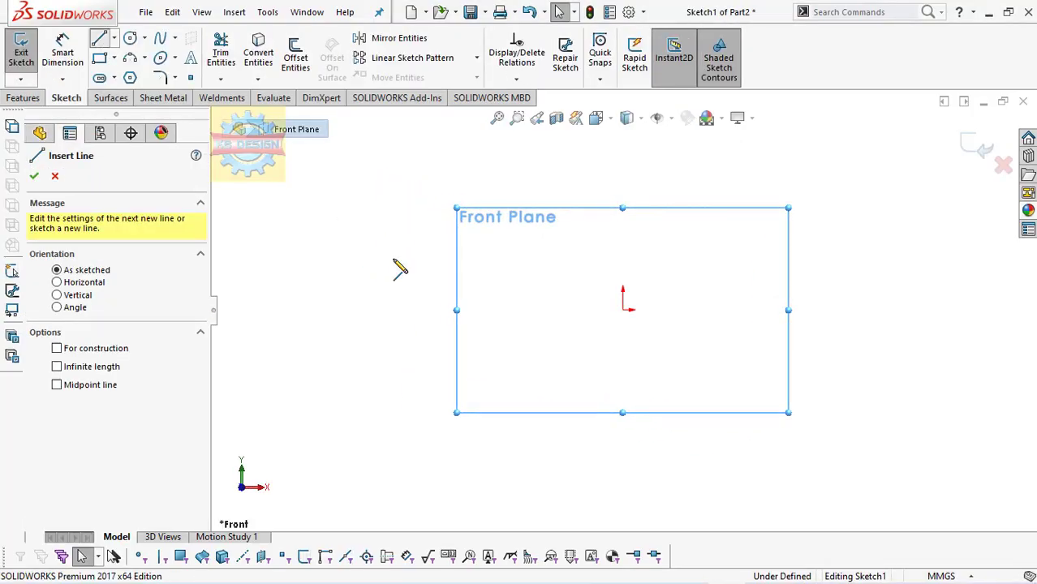
pyautogui.click(333, 310)
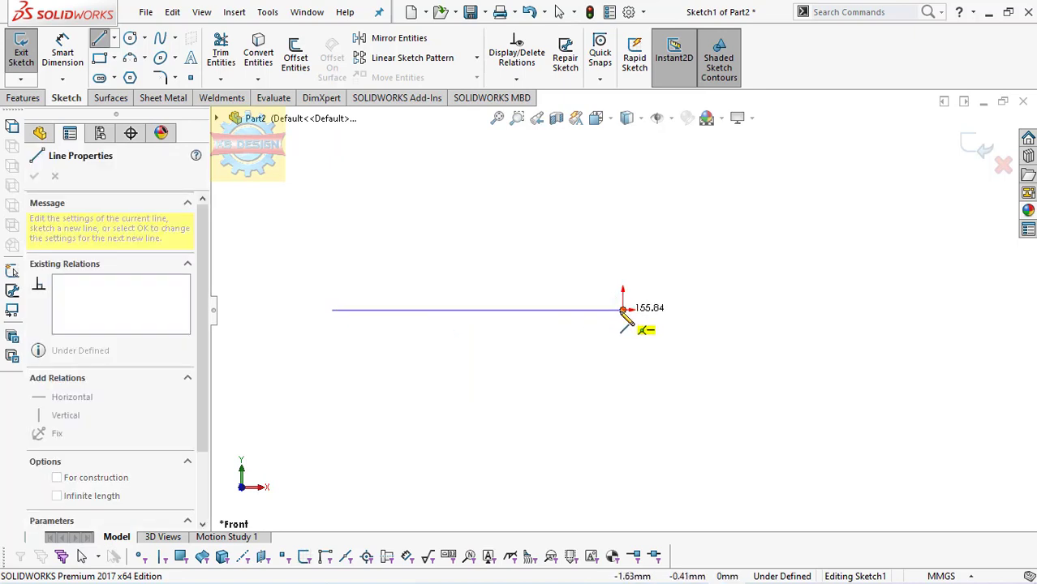
pyautogui.click(623, 310)
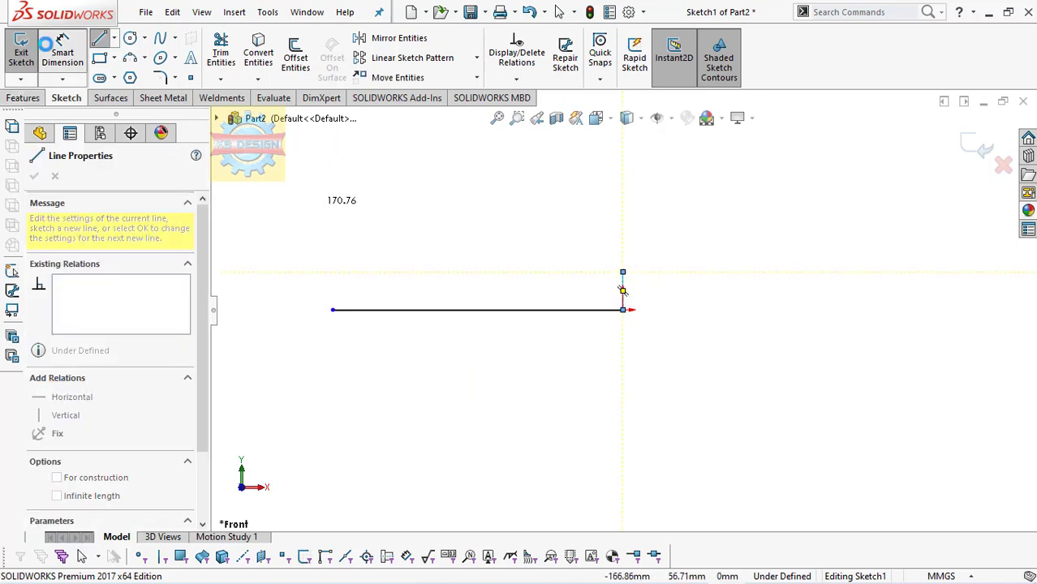
pyautogui.click(46, 44)
# Dimension the horizontal line to 110 mm, discarding the extra vertical-line dimension.
pyautogui.click(411, 311)
pyautogui.click(424, 347)
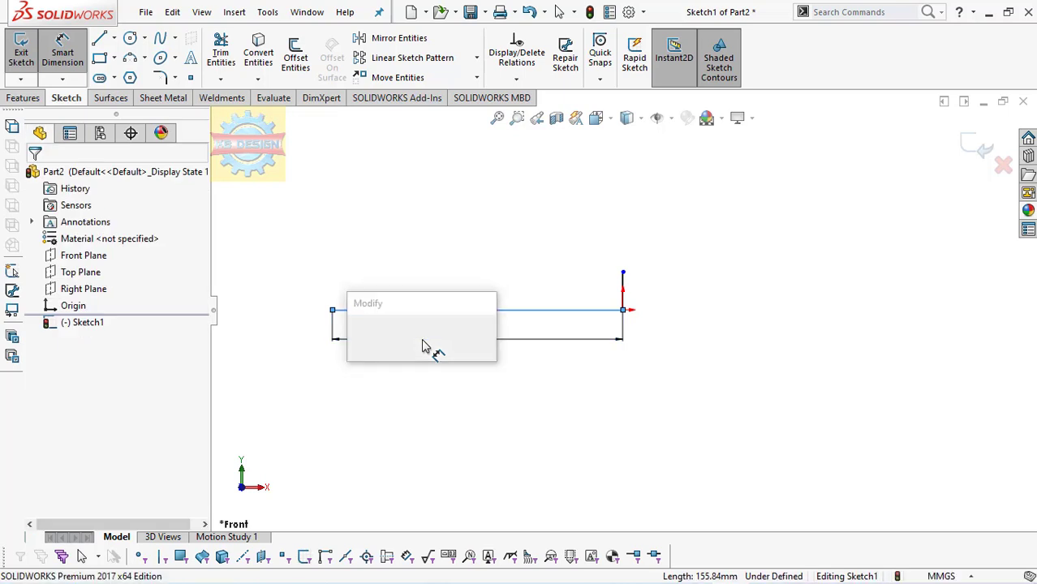
pyautogui.write('110')
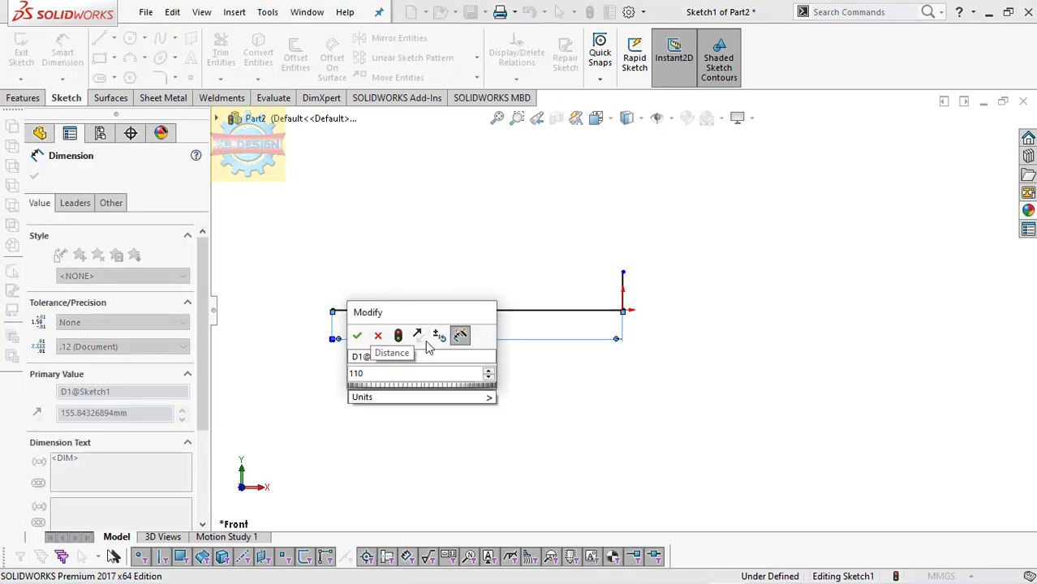
pyautogui.press('Return')
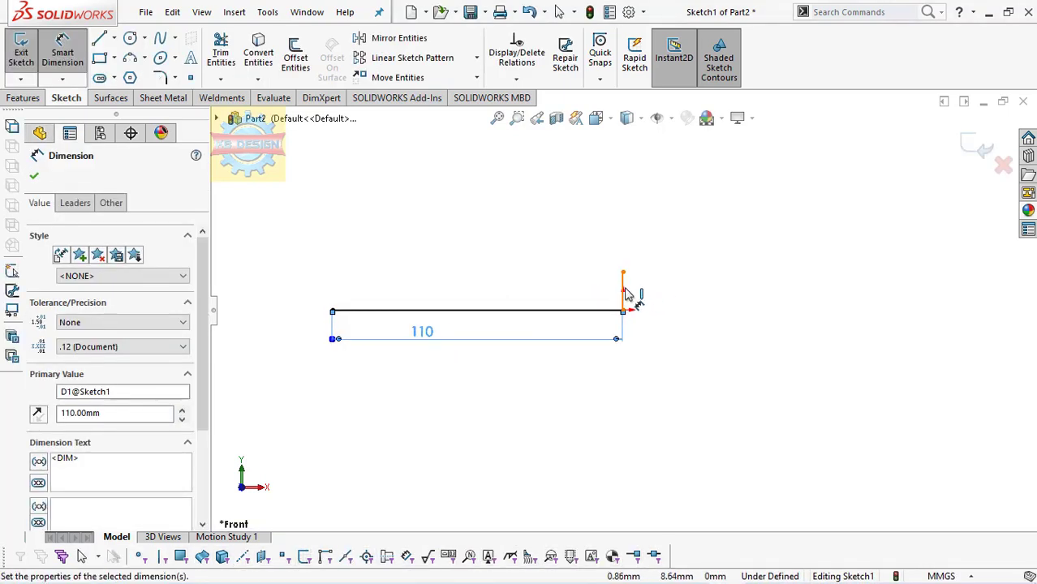
pyautogui.click(624, 291)
pyautogui.click(668, 296)
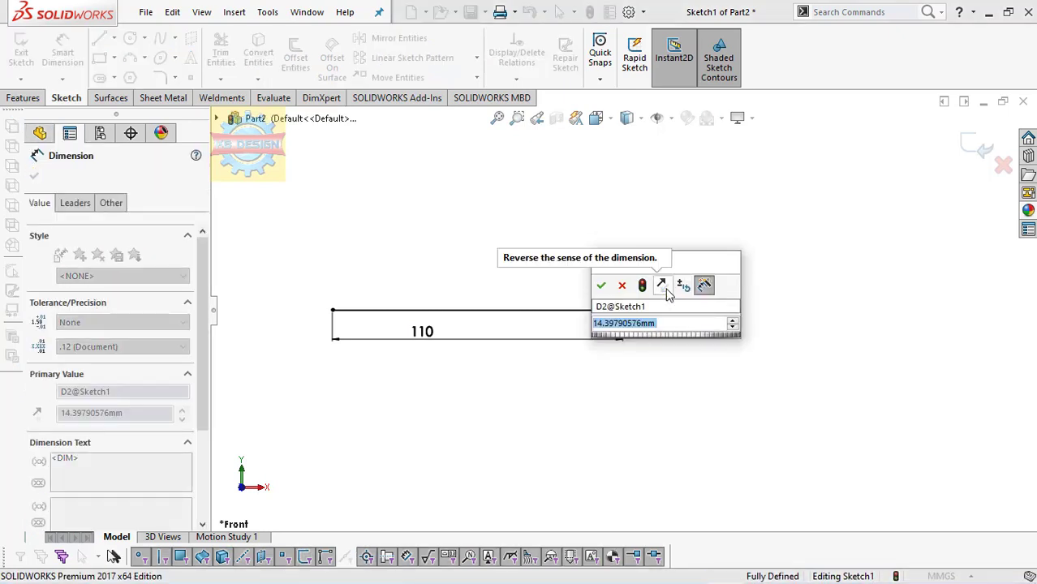
pyautogui.click(623, 285)
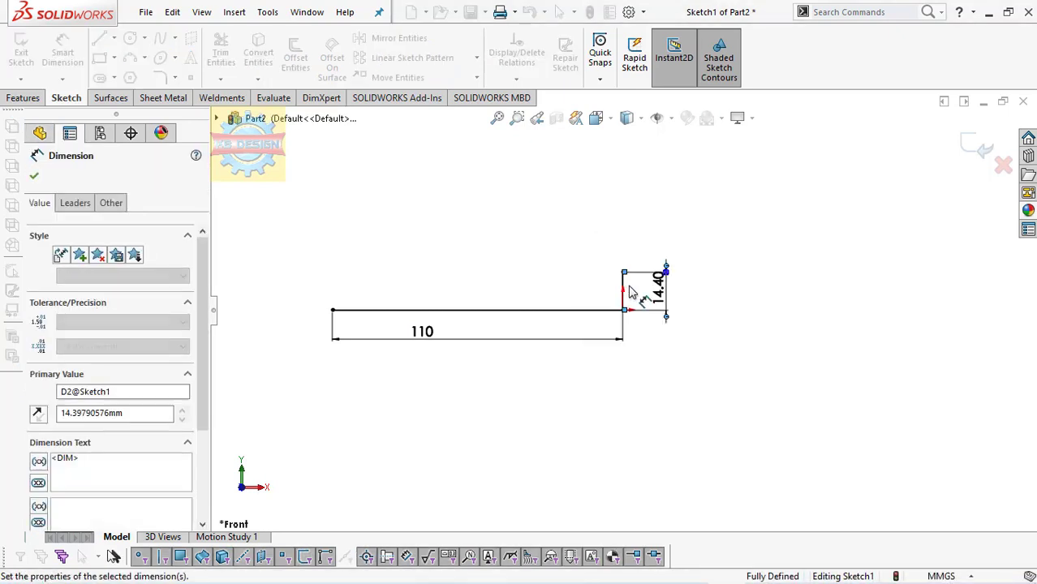
pyautogui.press('Escape')
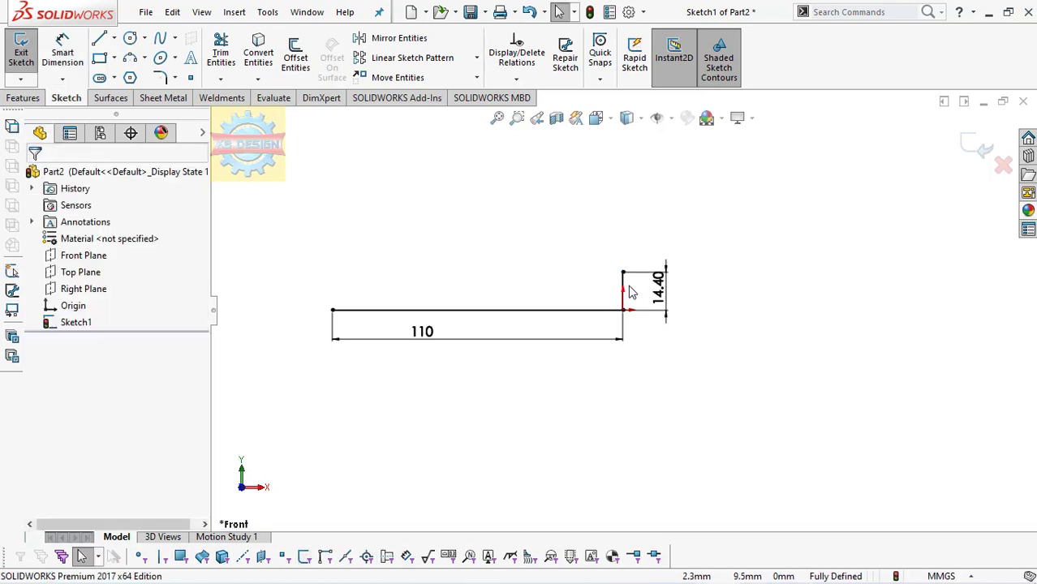
pyautogui.hotkey('ctrl', 'z')
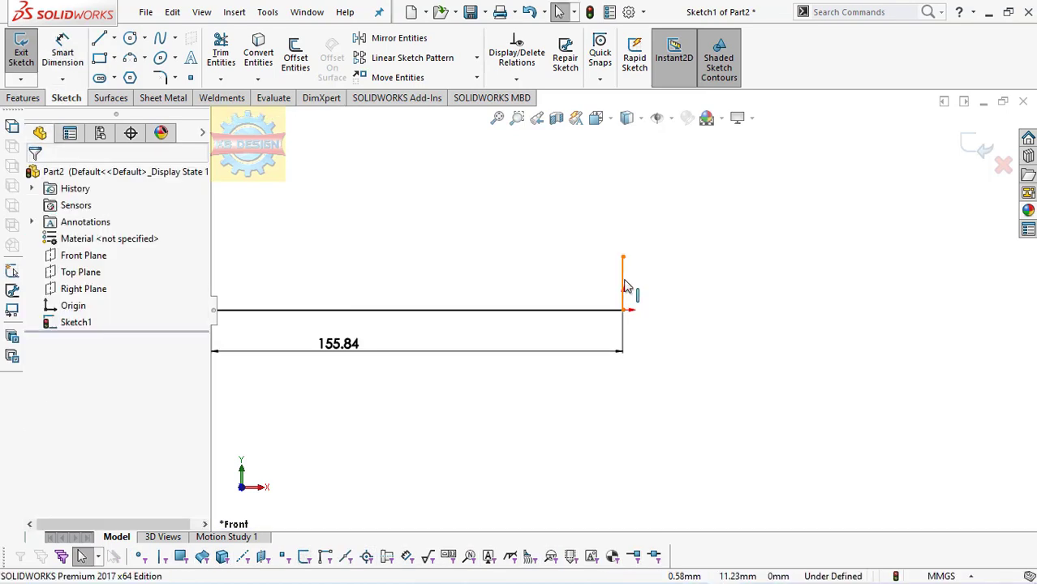
pyautogui.click(346, 344)
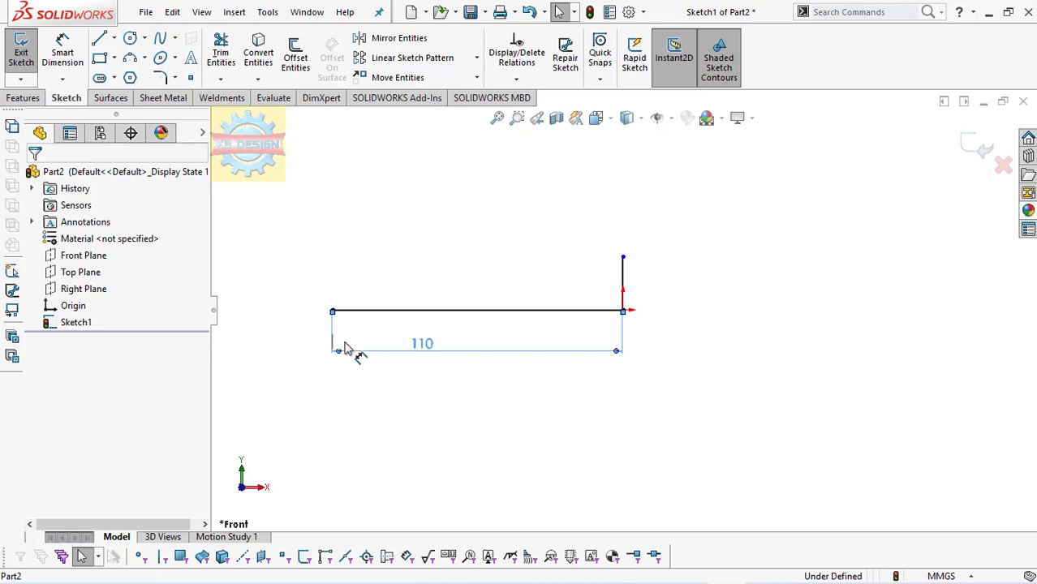
pyautogui.press('Return')
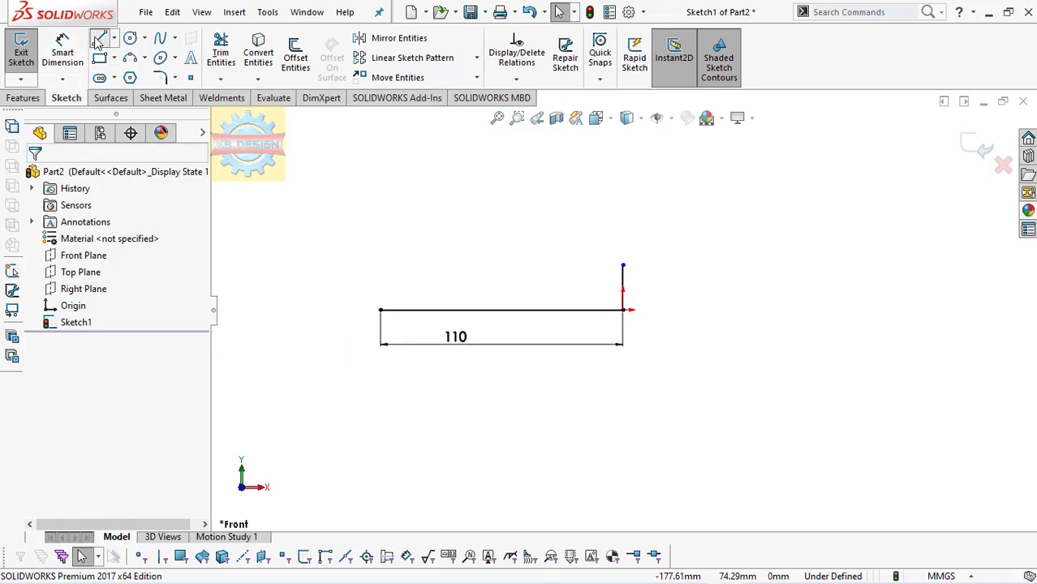
# Chain a sloped line left from the vertical's top, a short horizontal step, and a vertical up.
pyautogui.click(99, 39)
pyautogui.click(623, 265)
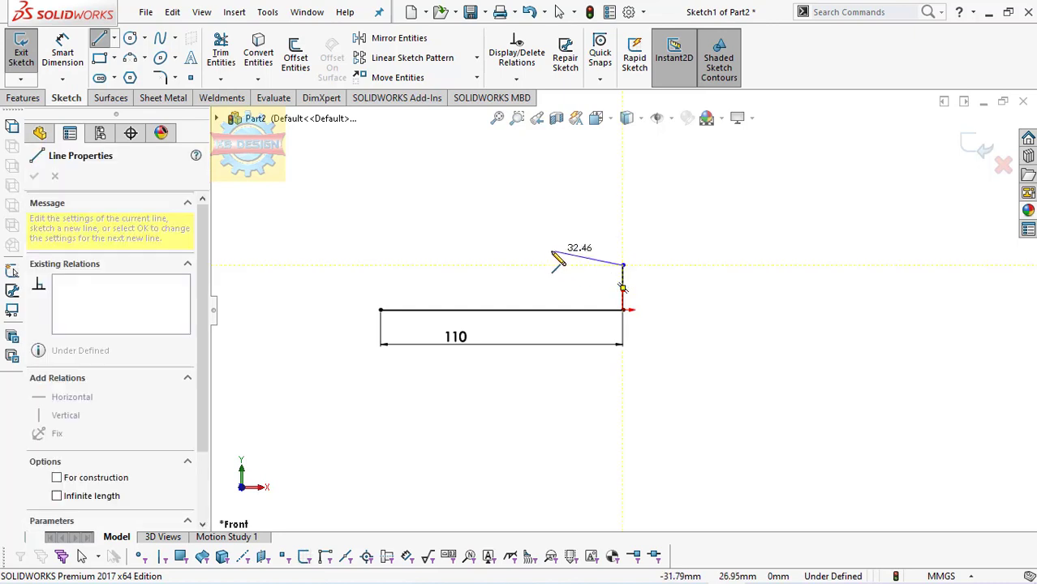
pyautogui.click(536, 261)
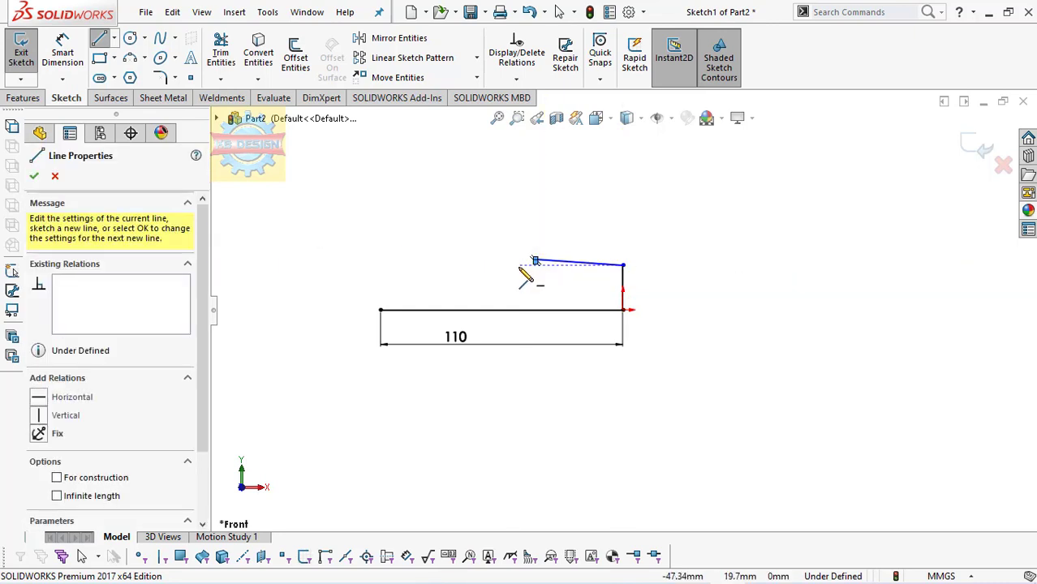
pyautogui.scroll(-2, 536, 261)
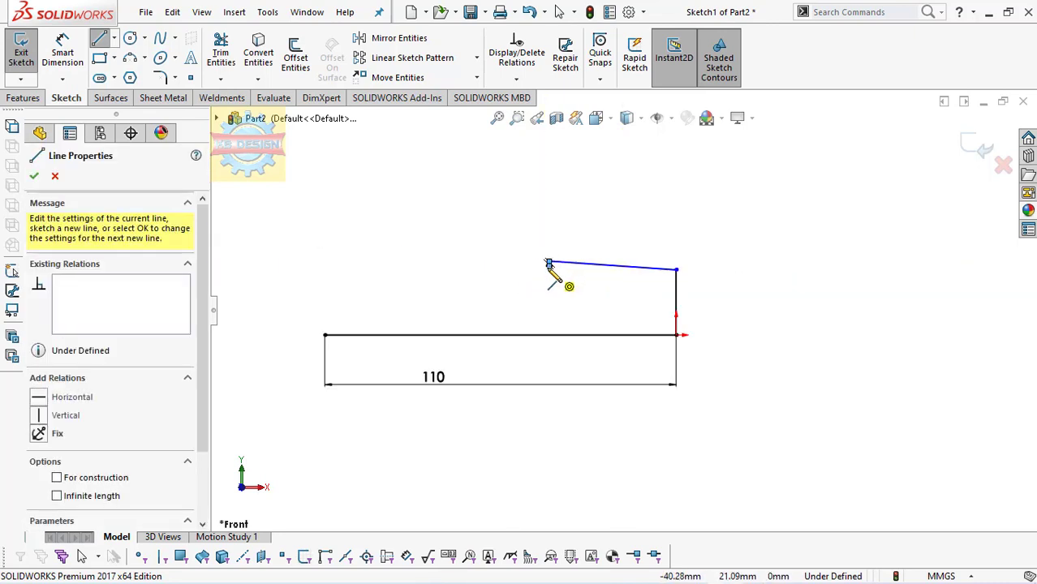
pyautogui.click(512, 265)
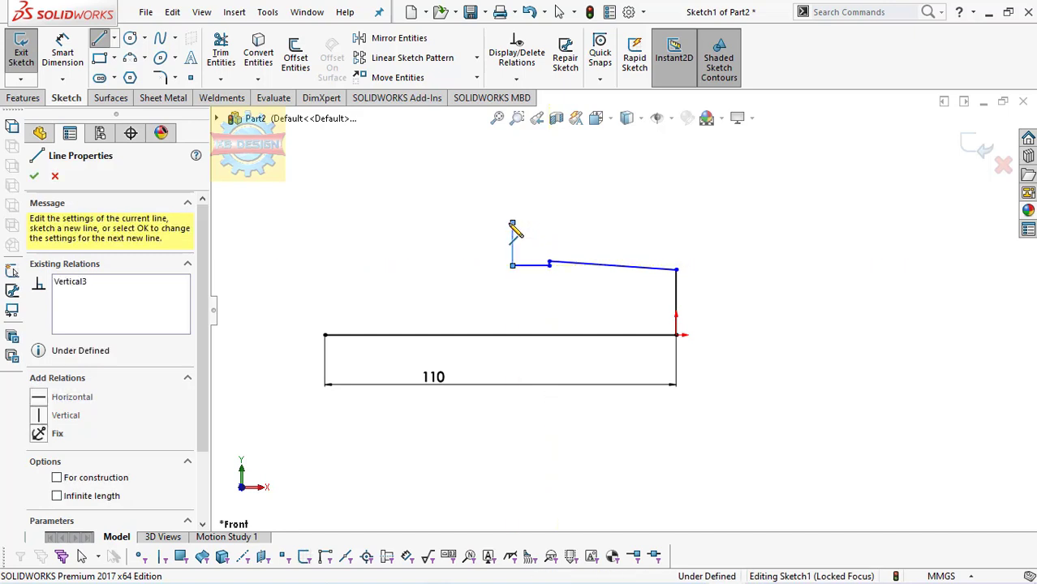
pyautogui.click(512, 222)
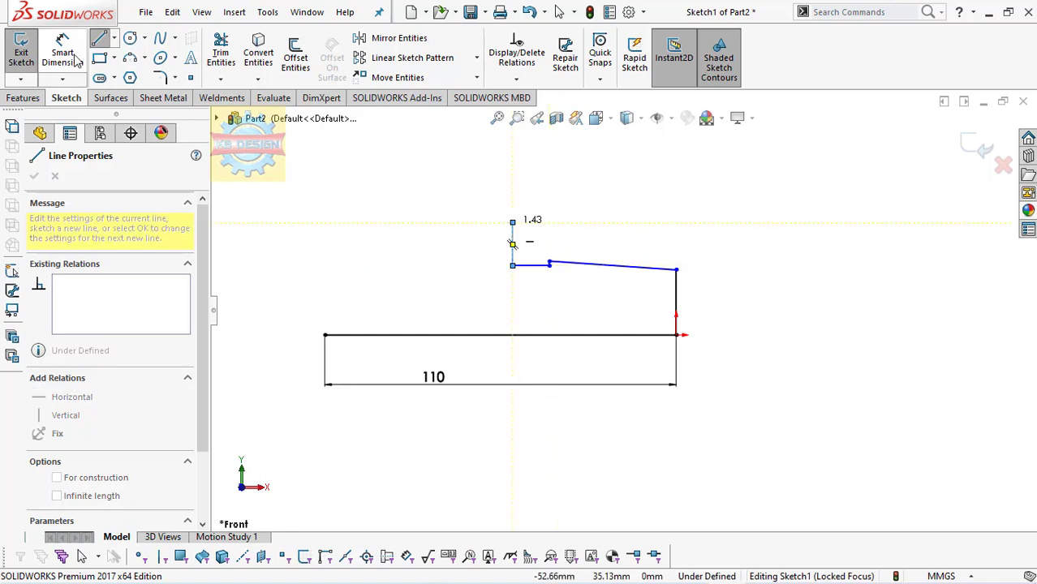
pyautogui.press('d')
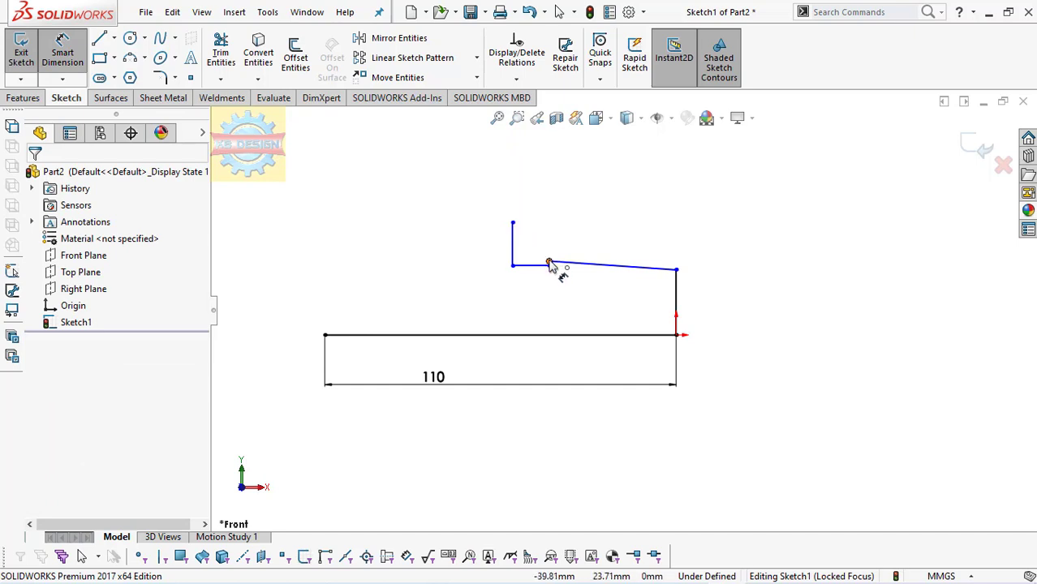
# Dimension the step width to 10 mm and the overall width to 35 mm.
pyautogui.click(550, 263)
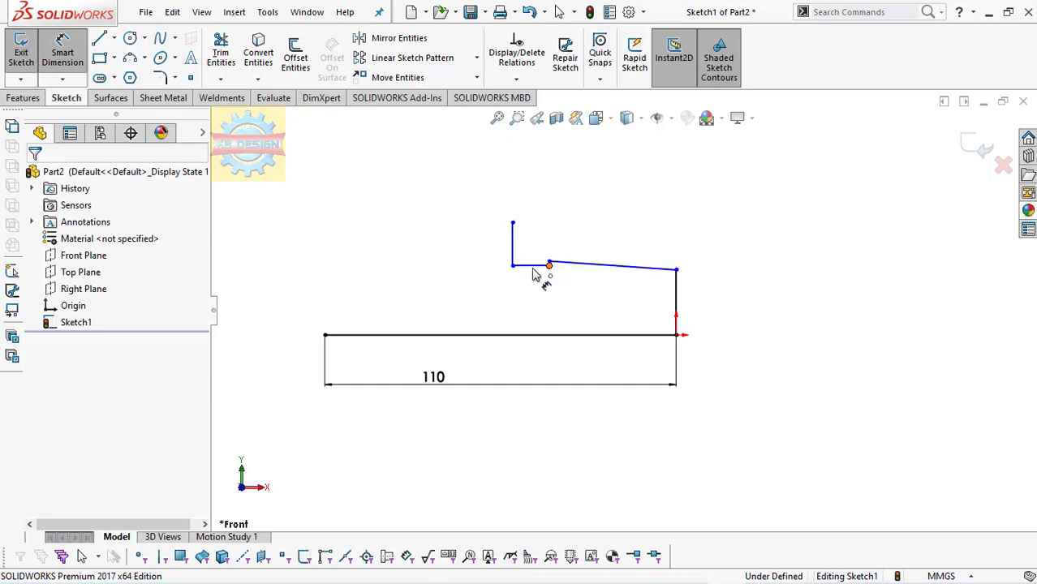
pyautogui.click(513, 266)
pyautogui.click(529, 294)
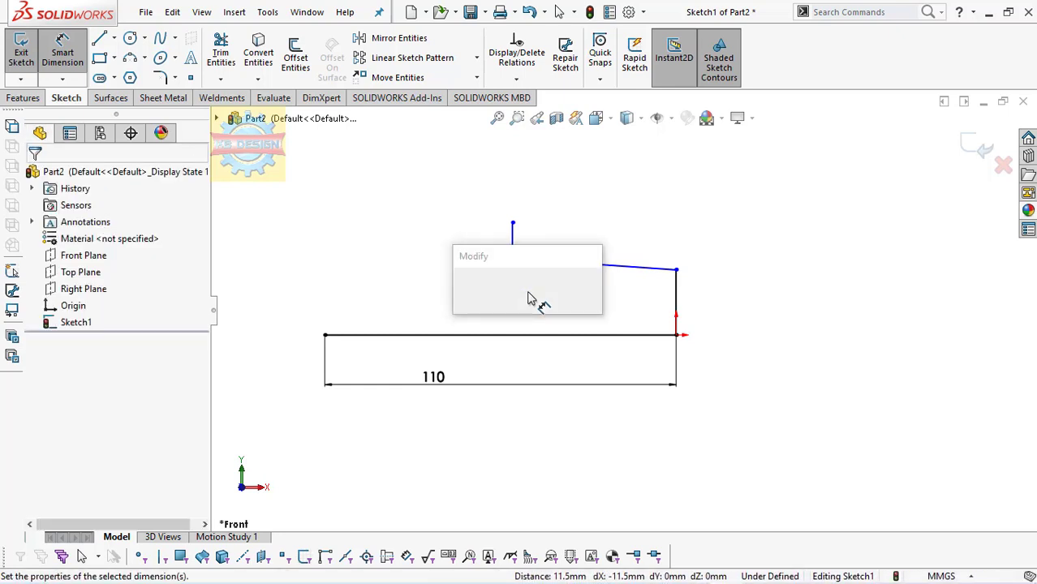
pyautogui.write('10')
pyautogui.press('Return')
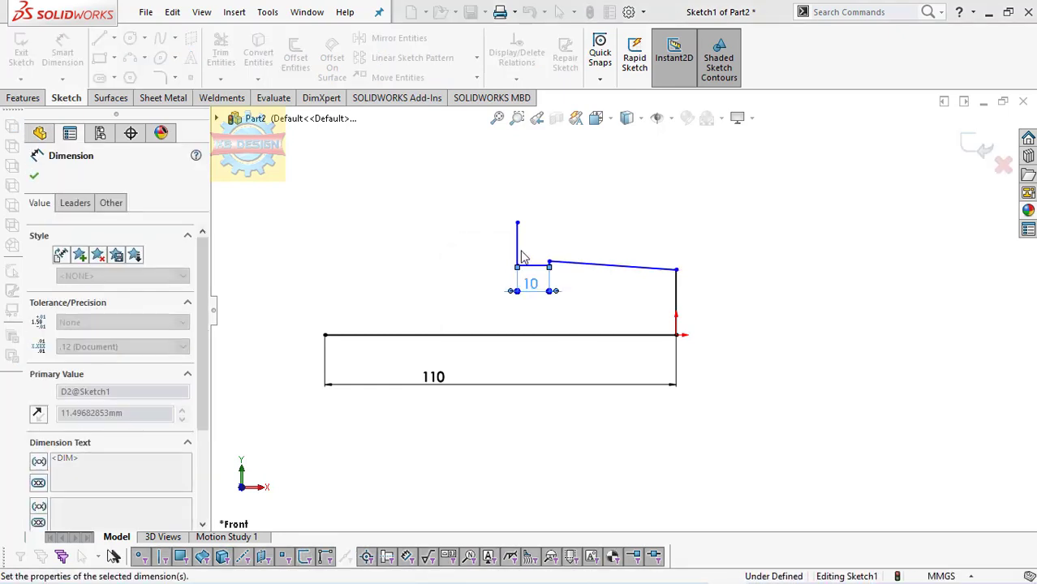
pyautogui.click(677, 270)
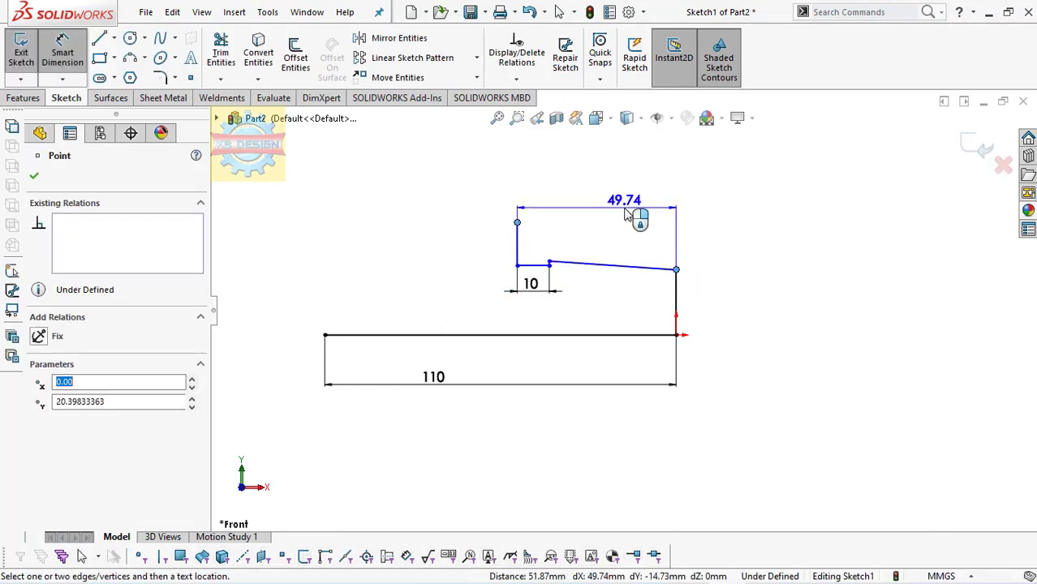
pyautogui.click(624, 209)
pyautogui.write('35')
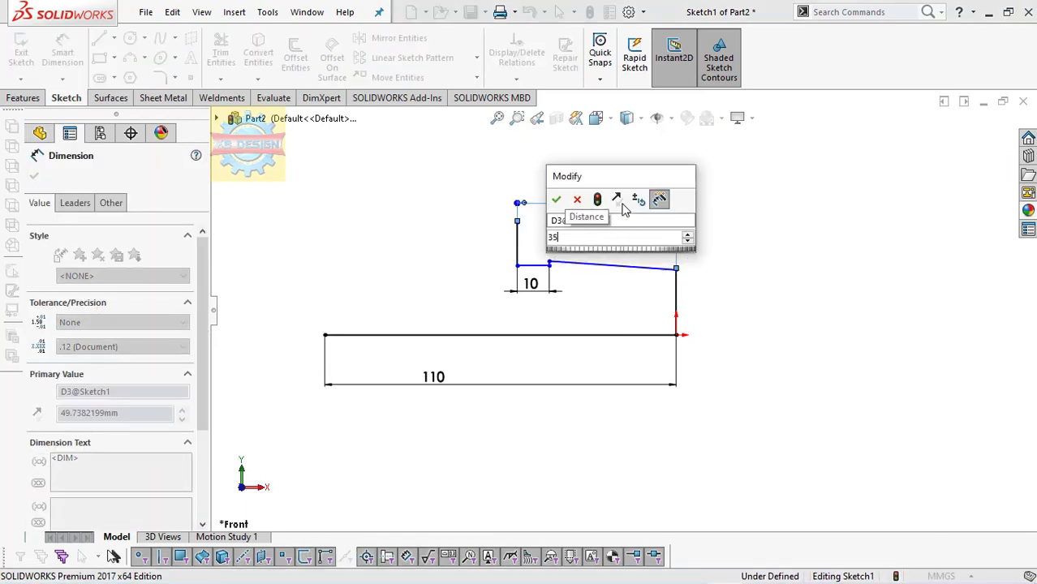
pyautogui.press('Return')
pyautogui.click(680, 276)
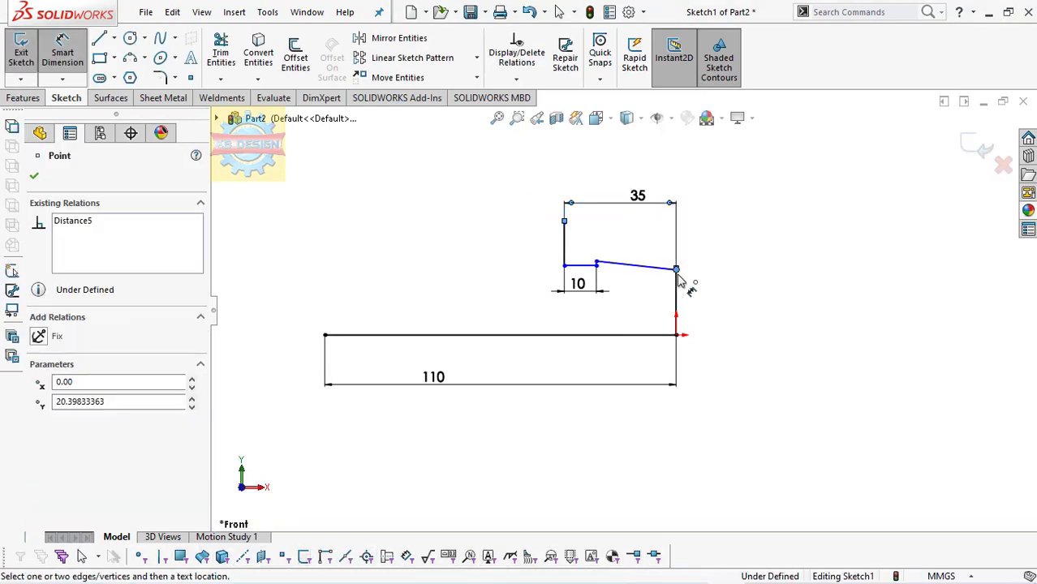
pyautogui.press('Escape')
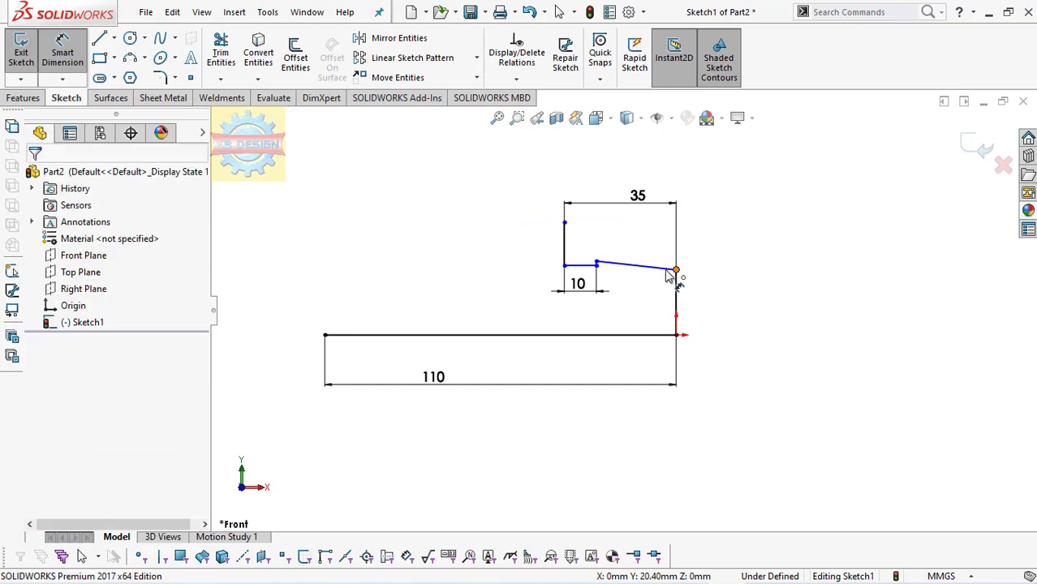
# Add a 15 mm height from the origin and a 4.5 mm step height above the base line.
pyautogui.click(676, 335)
pyautogui.click(744, 294)
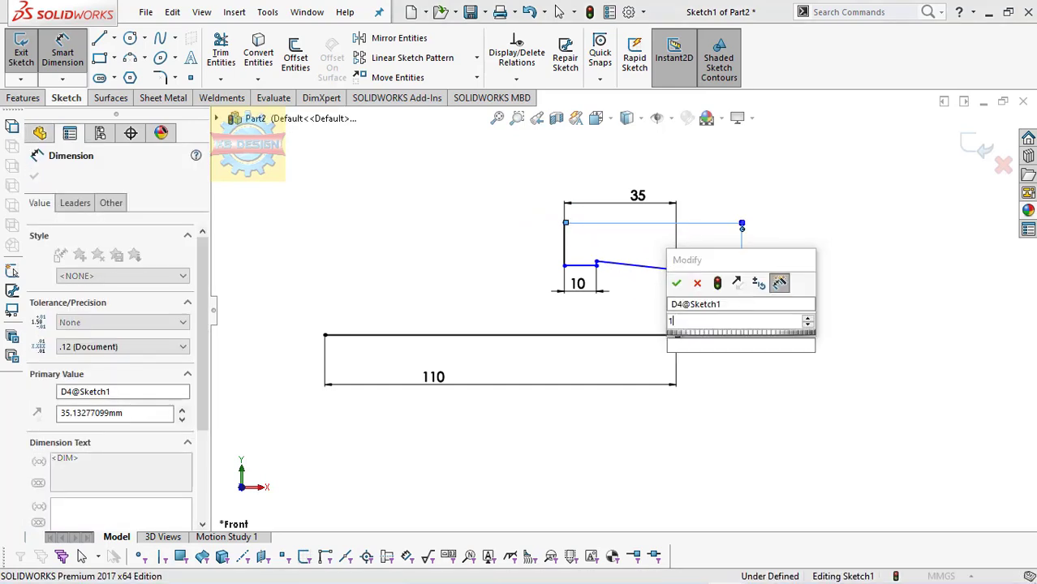
pyautogui.write('15')
pyautogui.press('Return')
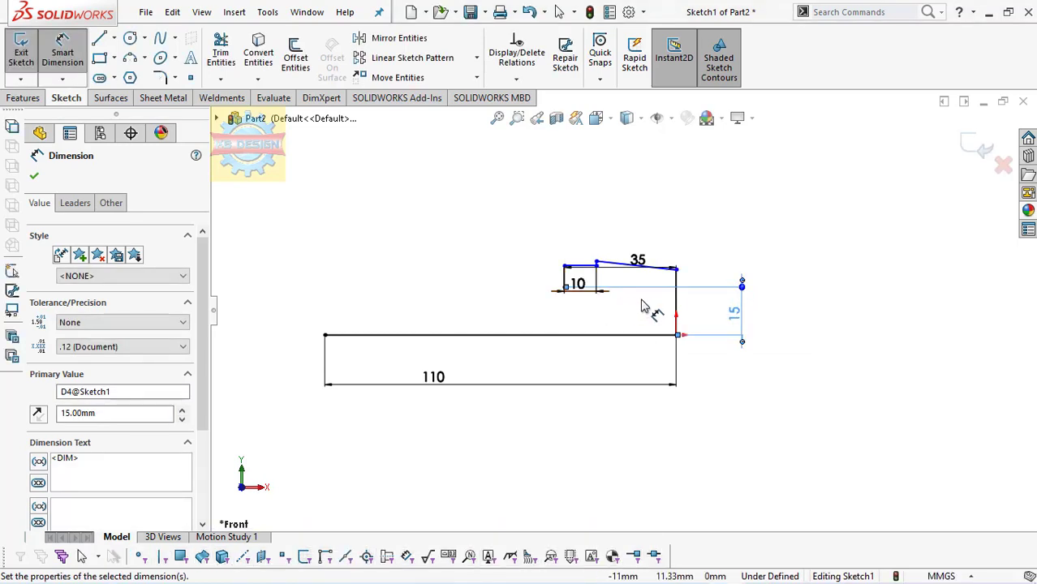
pyautogui.scroll(-1, 643, 300)
pyautogui.click(574, 264)
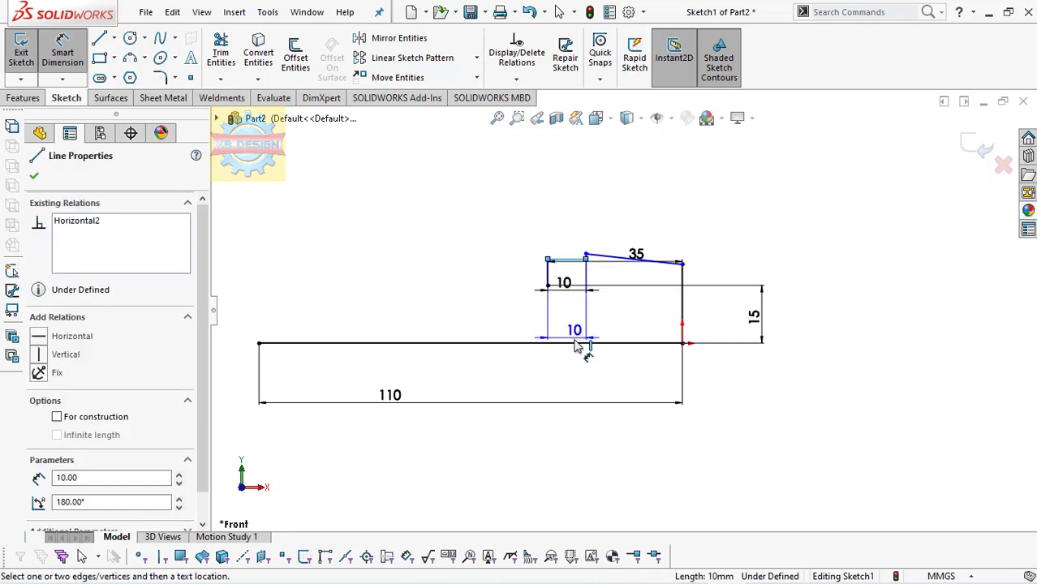
pyautogui.click(581, 343)
pyautogui.click(583, 326)
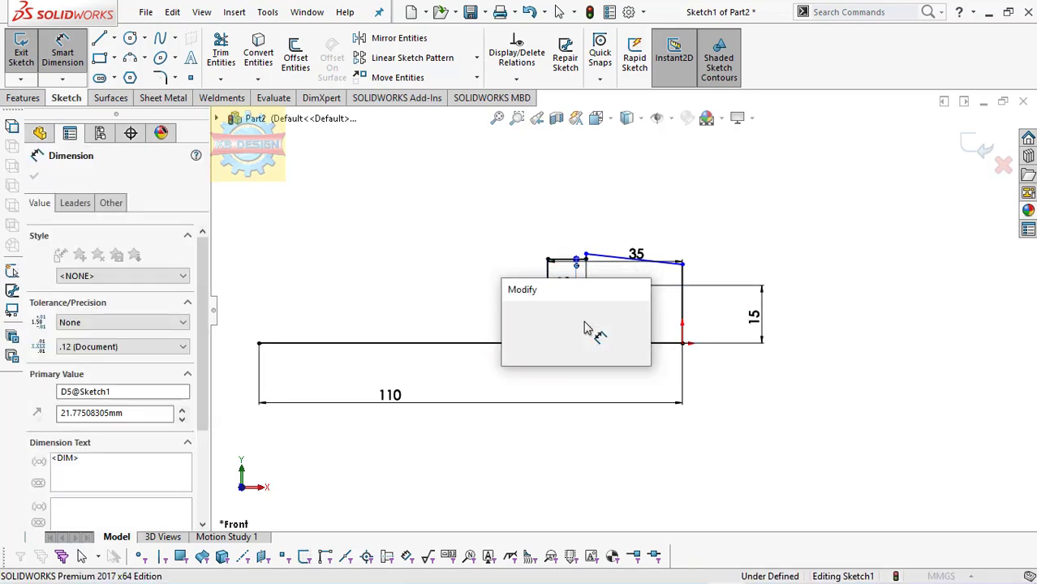
pyautogui.write('4.5')
pyautogui.press('Return')
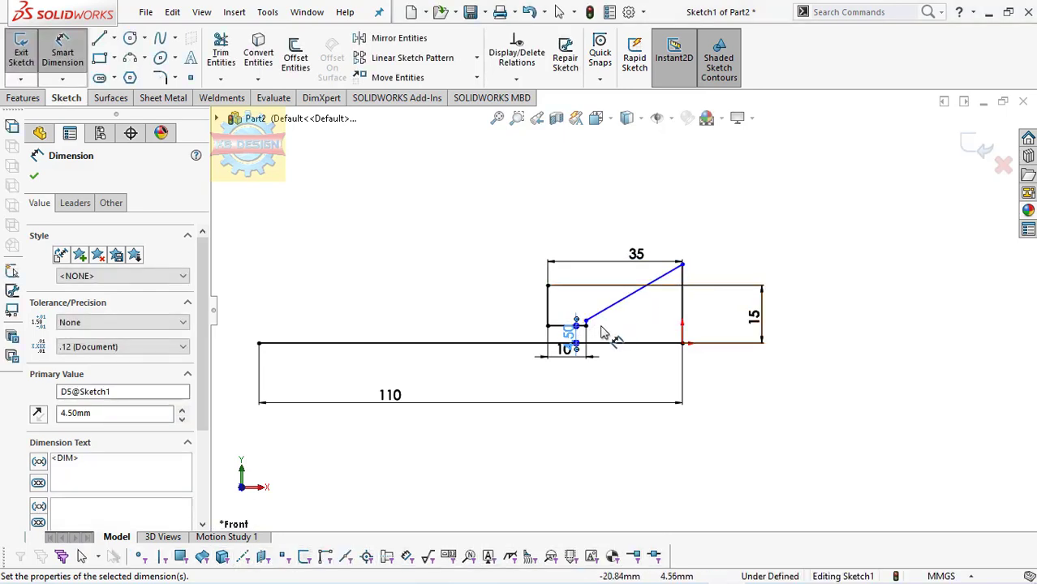
# Set the slanted line's left endpoint 5 mm above the base line.
pyautogui.click(586, 322)
pyautogui.click(611, 343)
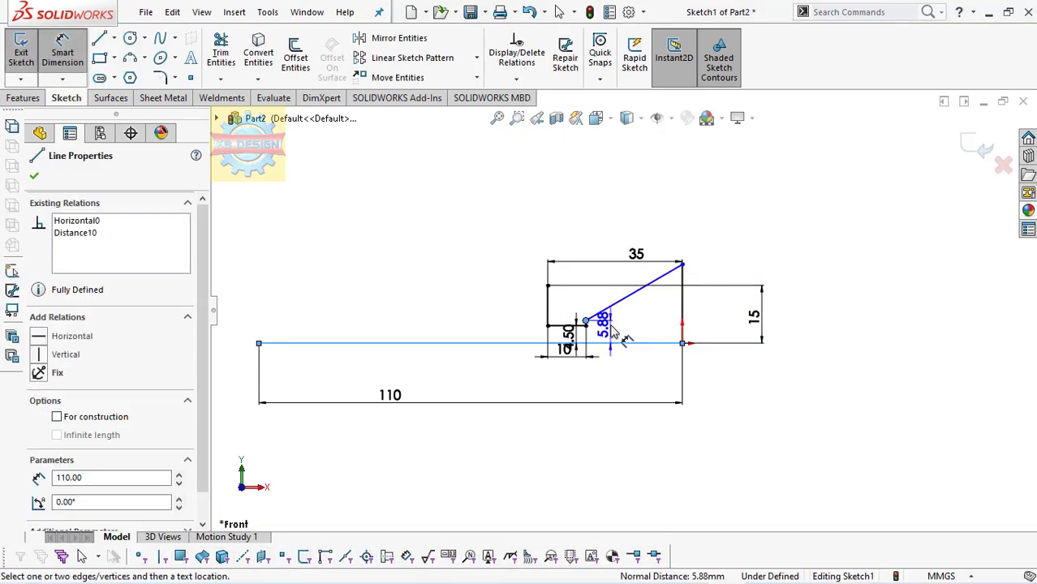
pyautogui.click(614, 333)
pyautogui.write('5')
pyautogui.press('Return')
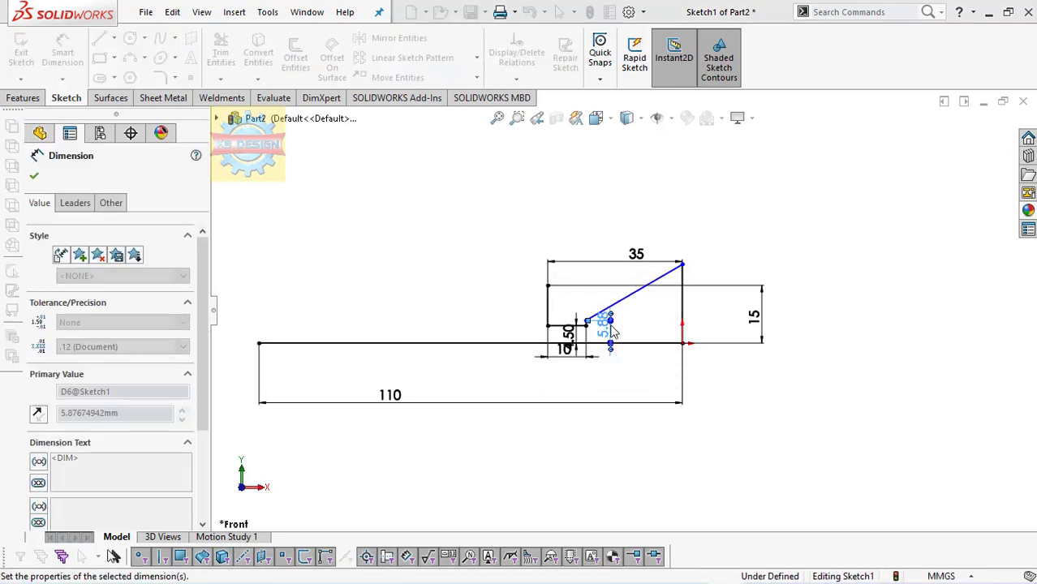
# Drag the taper line's right end down close to the base line.
pyautogui.click(683, 265)
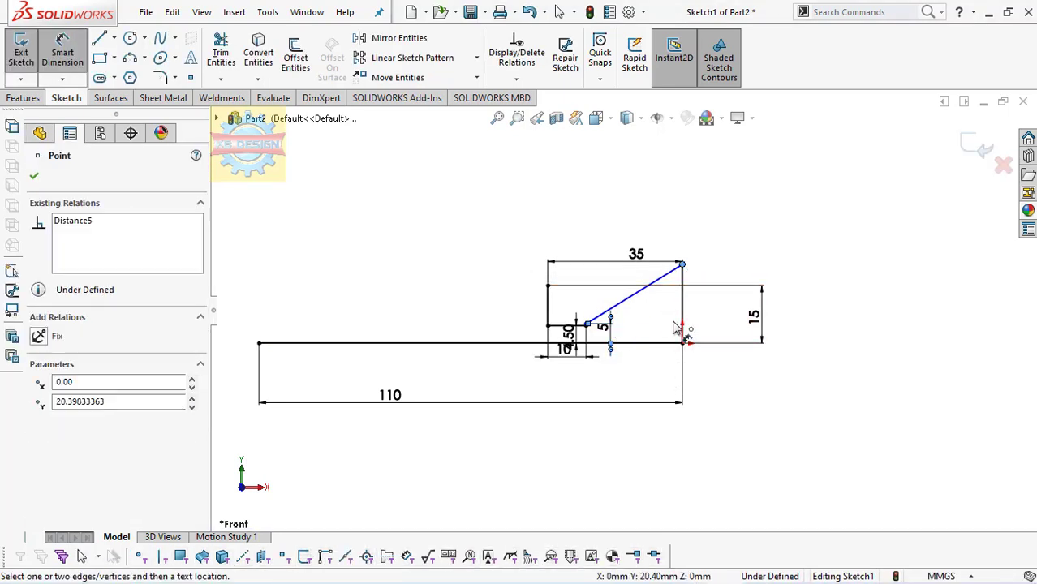
pyautogui.scroll(-1, 686, 328)
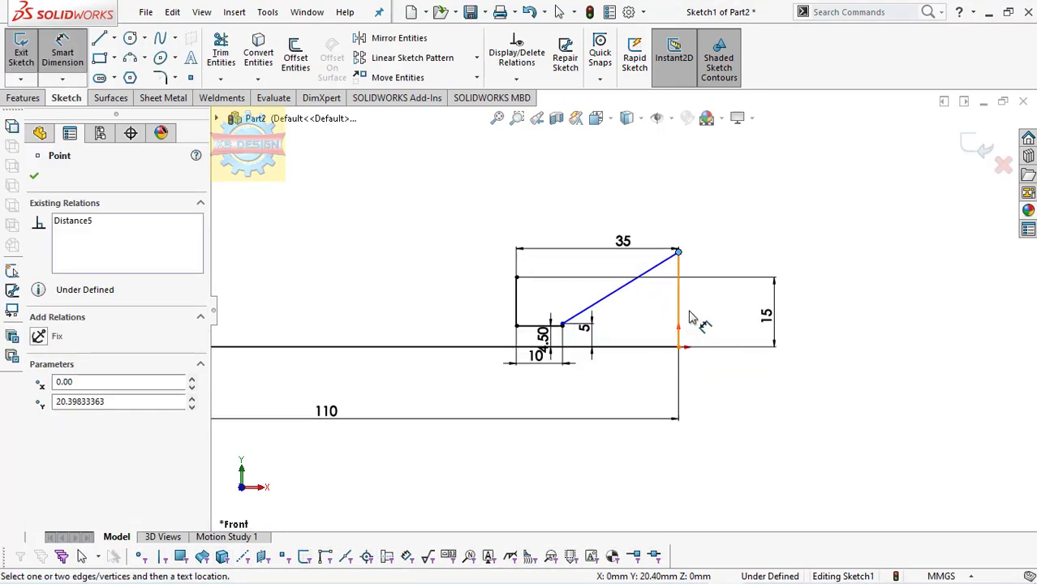
pyautogui.click(684, 261)
pyautogui.click(679, 252)
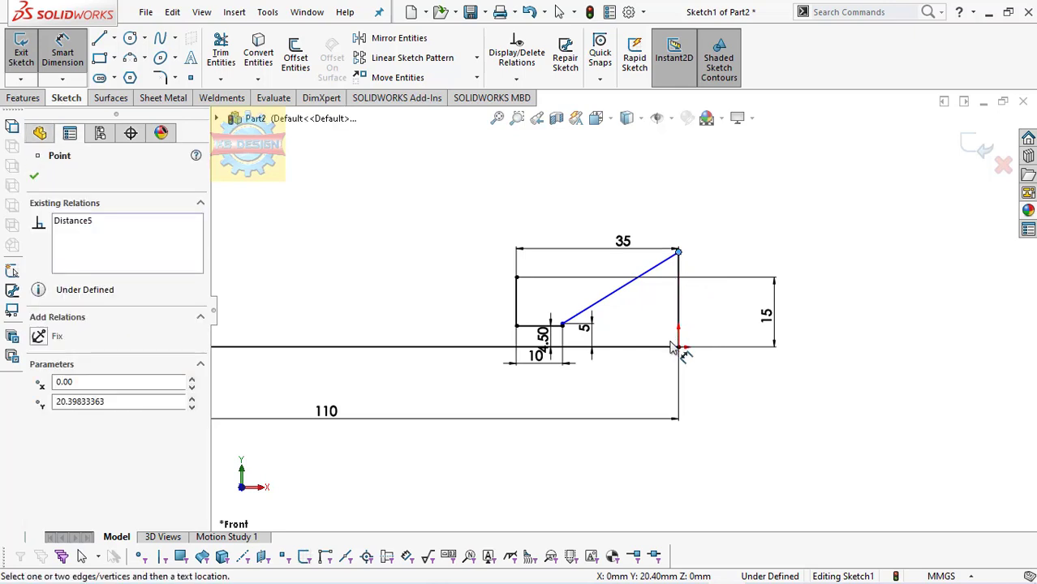
pyautogui.press('Escape')
pyautogui.click(661, 263)
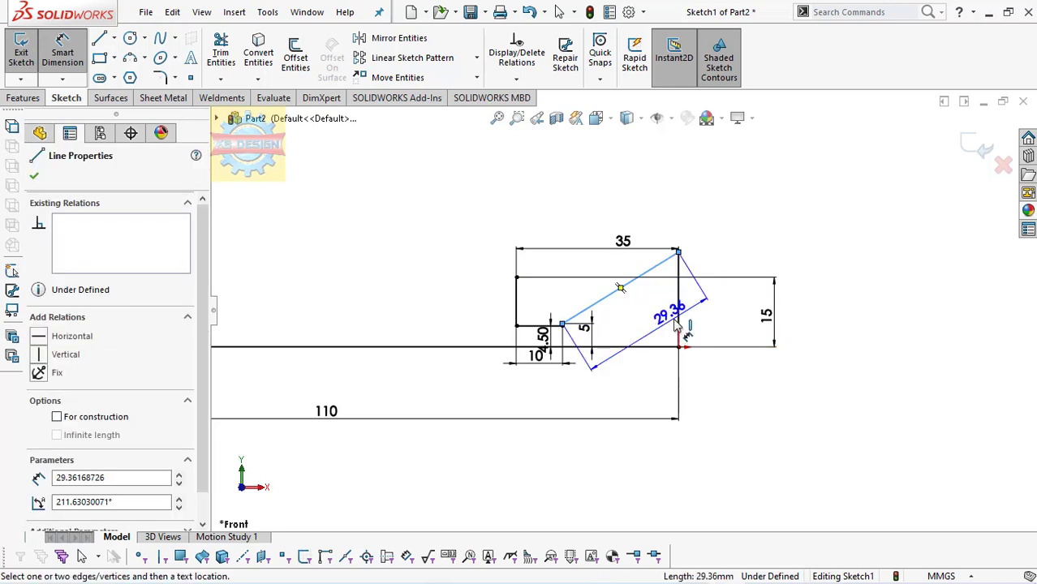
pyautogui.press('Escape')
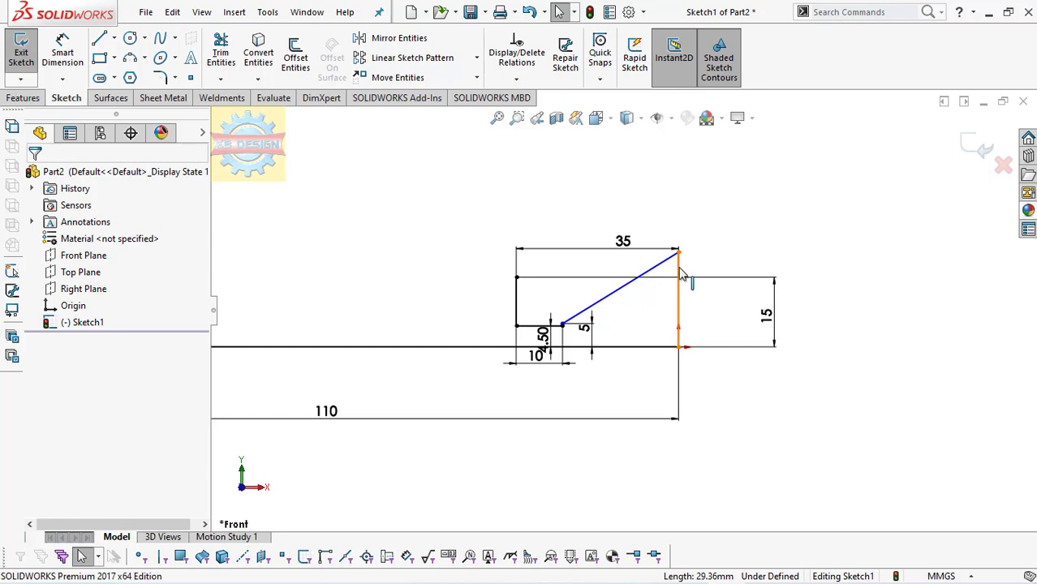
pyautogui.click(681, 272)
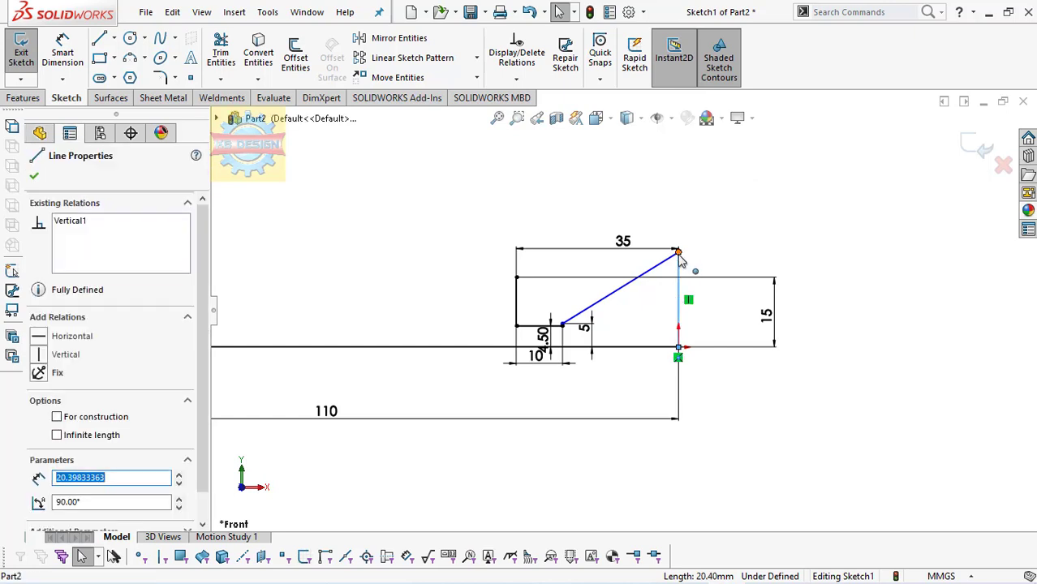
pyautogui.moveTo(680, 254); pyautogui.dragTo(679, 340)
pyautogui.click(341, 150)
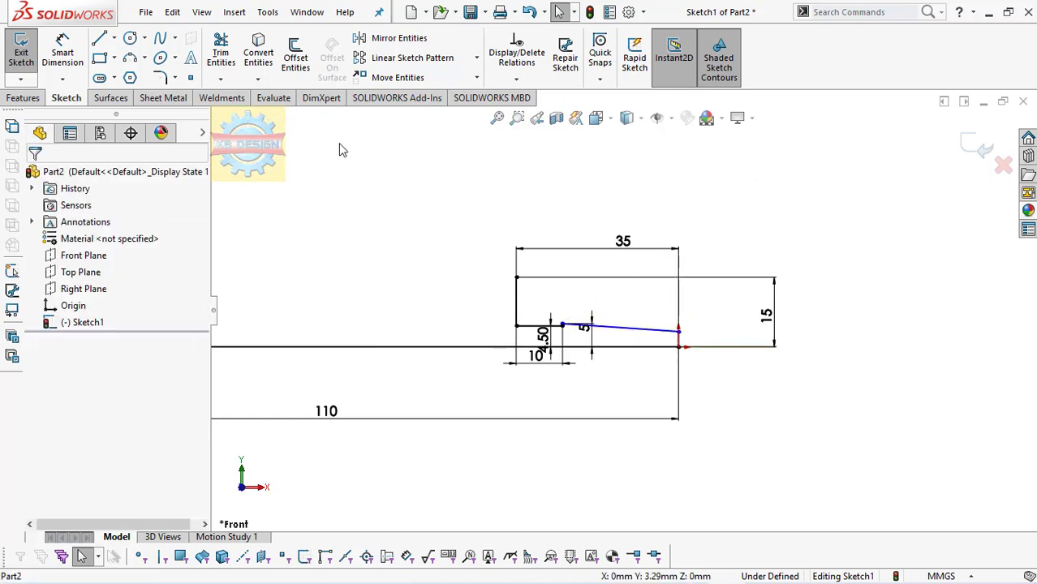
# Dimension the taper's right end 0.63 mm above the base line.
pyautogui.click(63, 50)
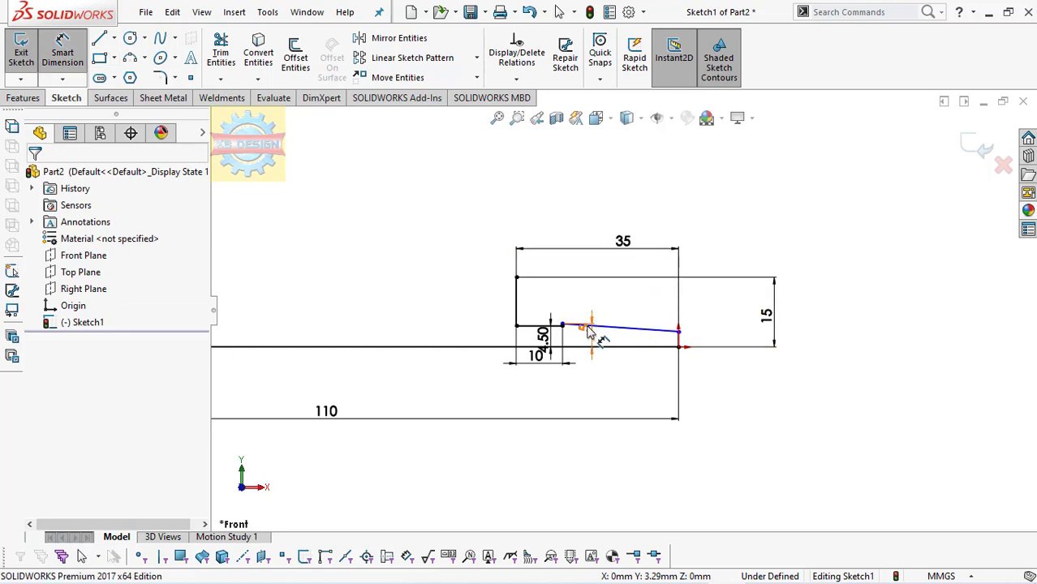
pyautogui.click(562, 325)
pyautogui.click(679, 331)
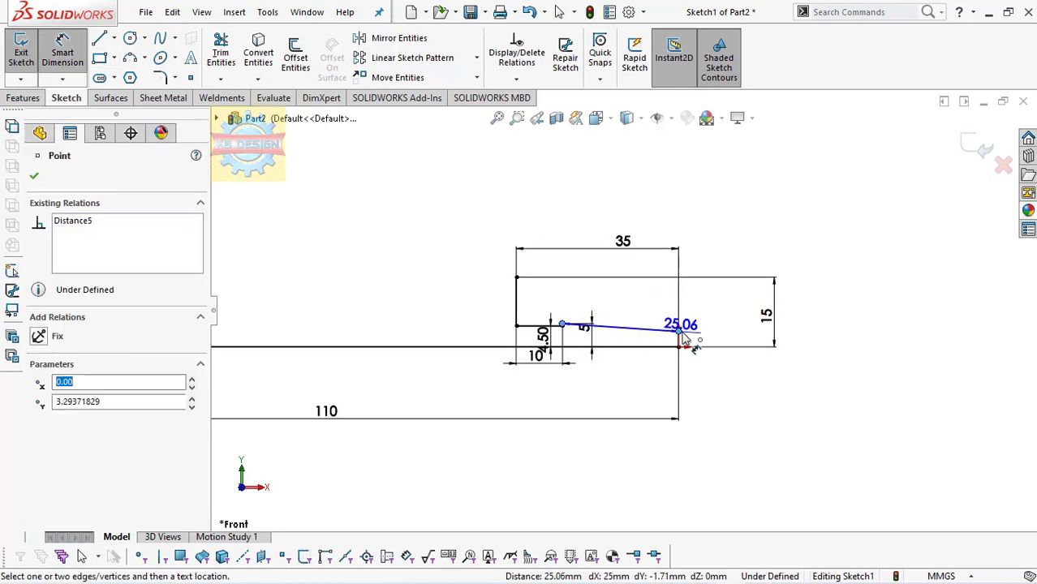
pyautogui.click(705, 337)
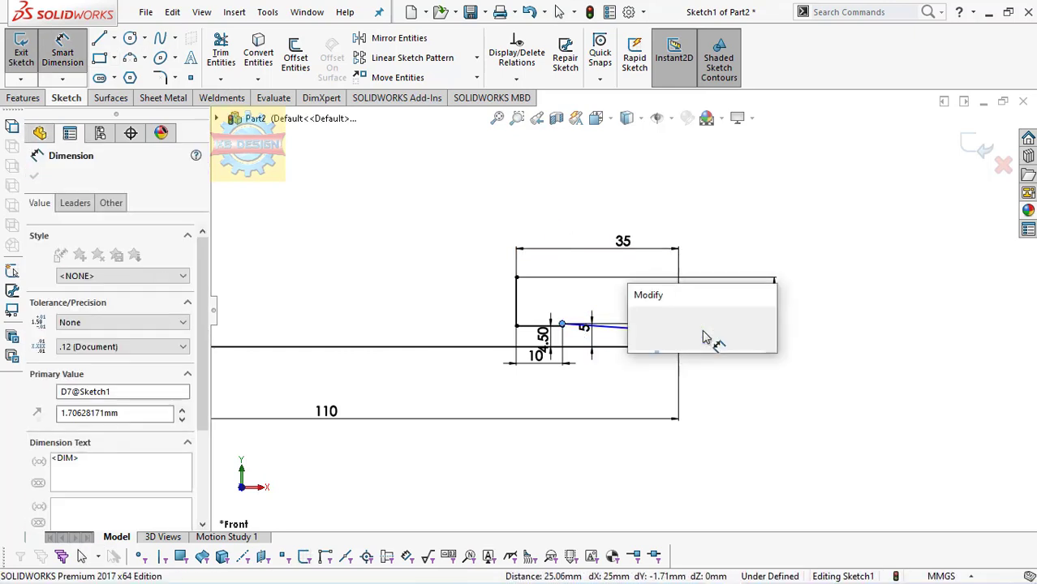
pyautogui.write('.63')
pyautogui.press('Return')
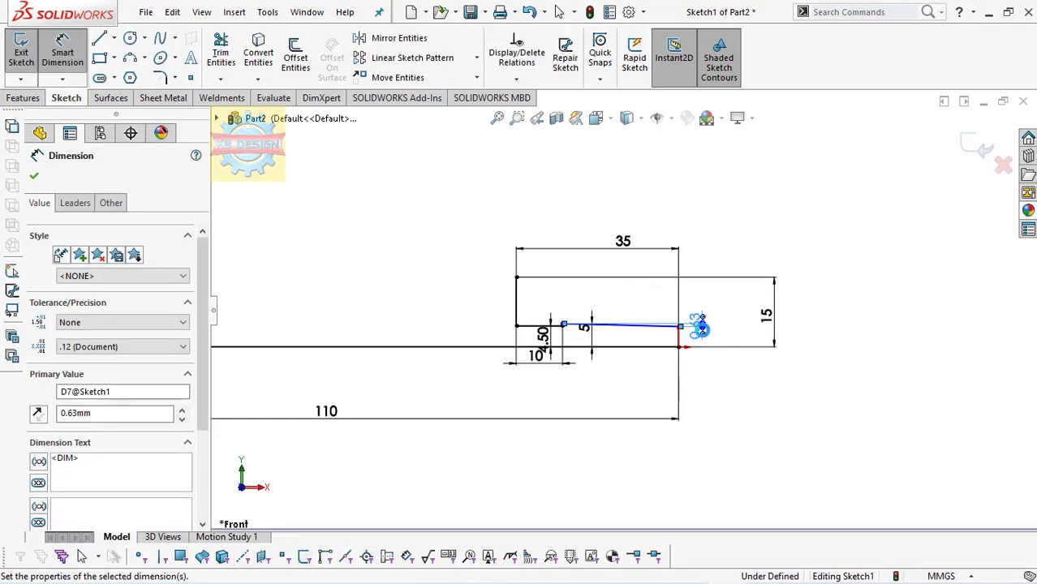
pyautogui.press('Escape')
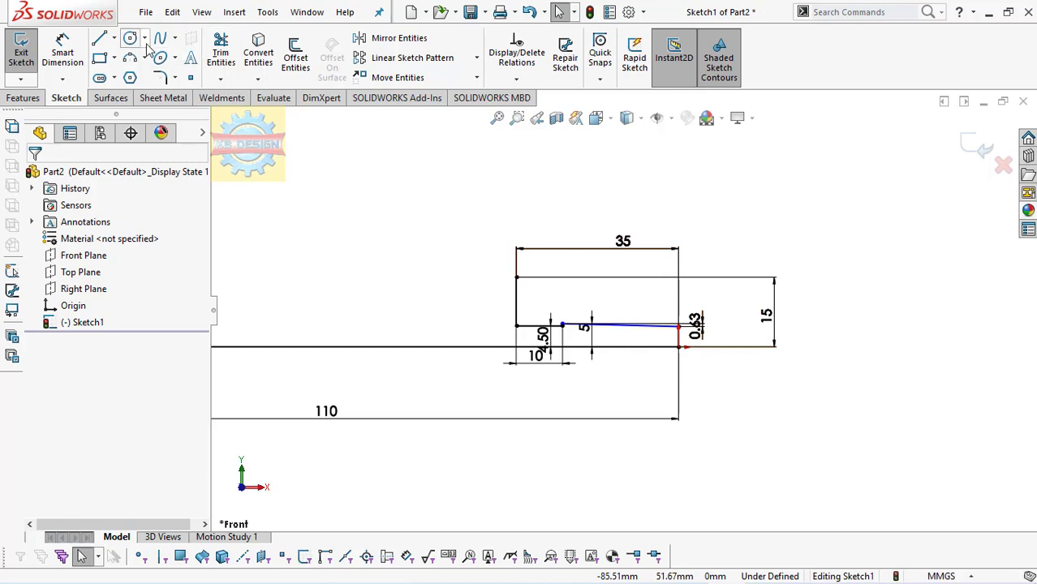
# Draw a short horizontal line at the top-left corner and a sloping centerline down past the base line.
pyautogui.click(101, 39)
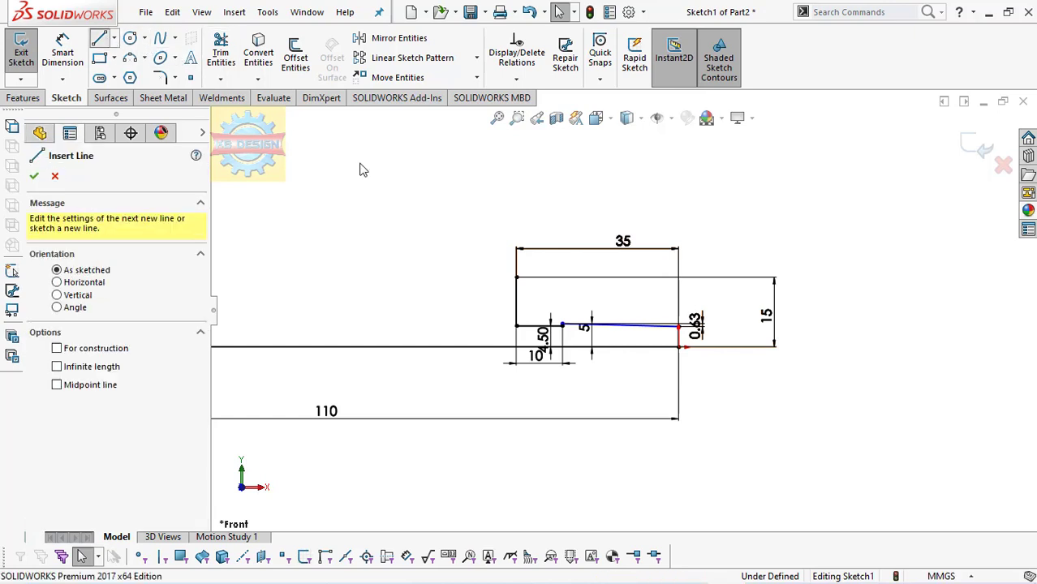
pyautogui.click(516, 278)
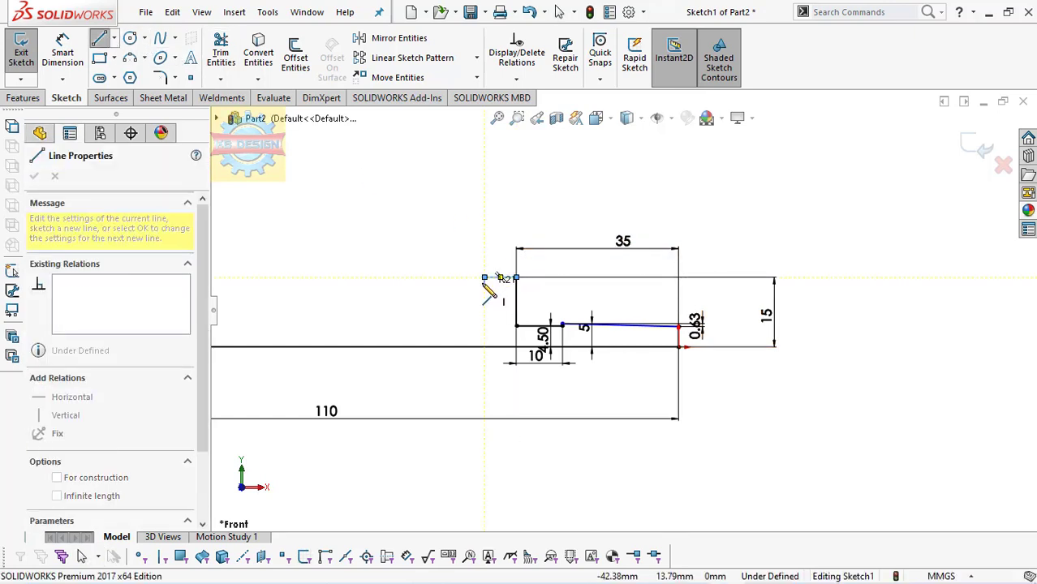
pyautogui.click(484, 280)
pyautogui.press('Escape')
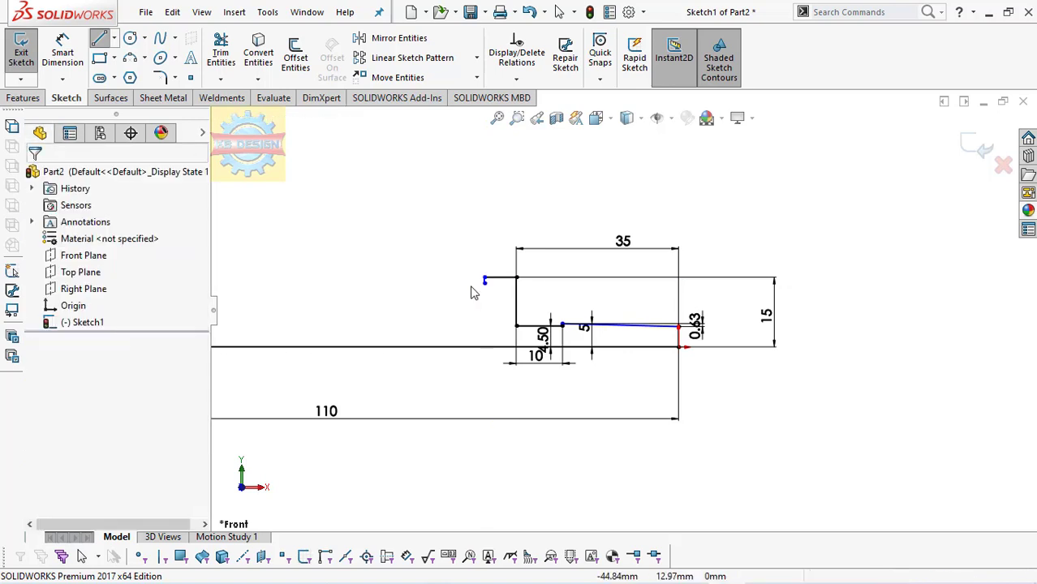
pyautogui.press('f')
pyautogui.click(115, 39)
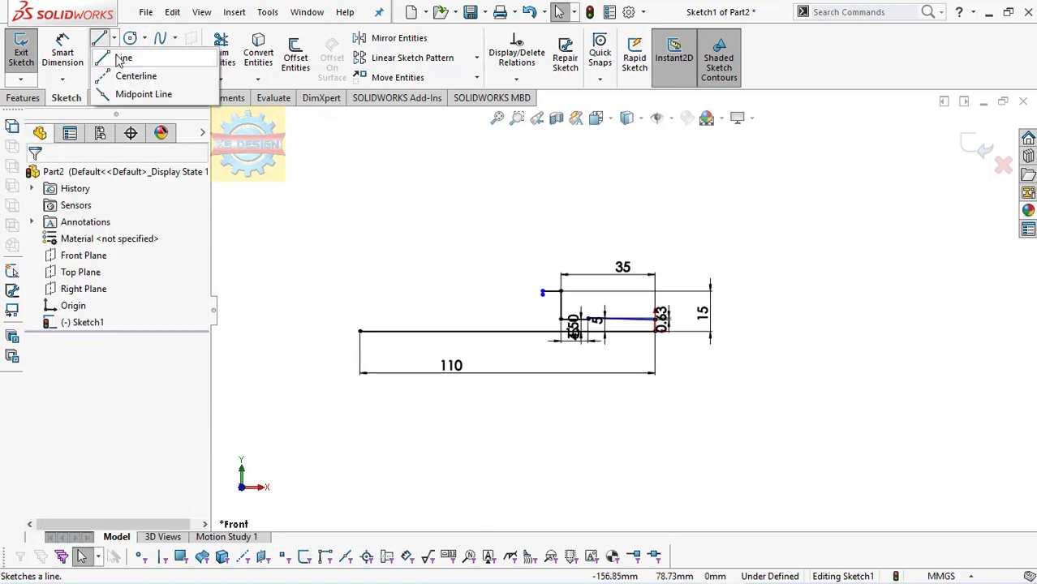
pyautogui.click(120, 74)
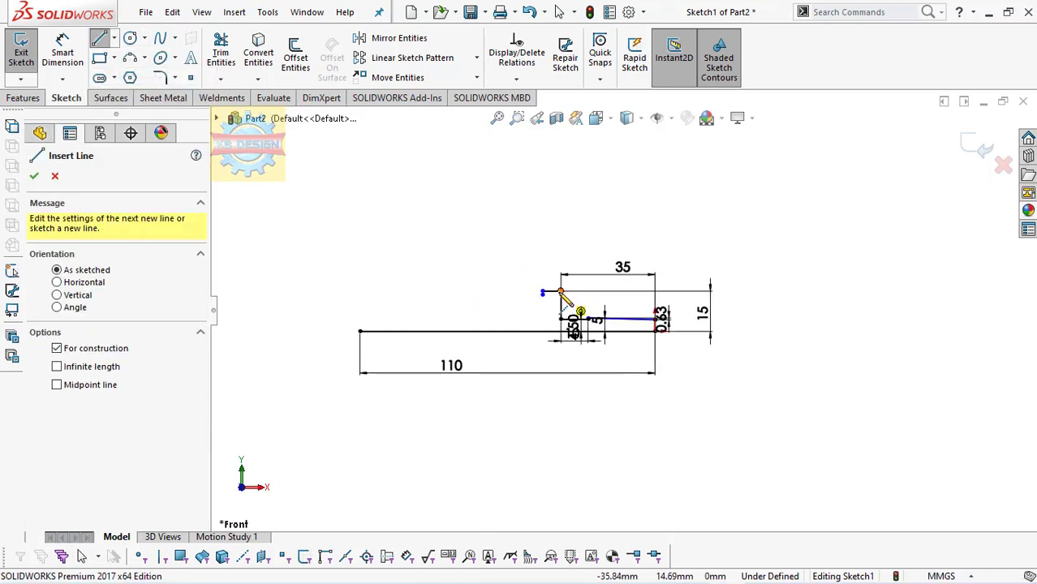
pyautogui.click(560, 291)
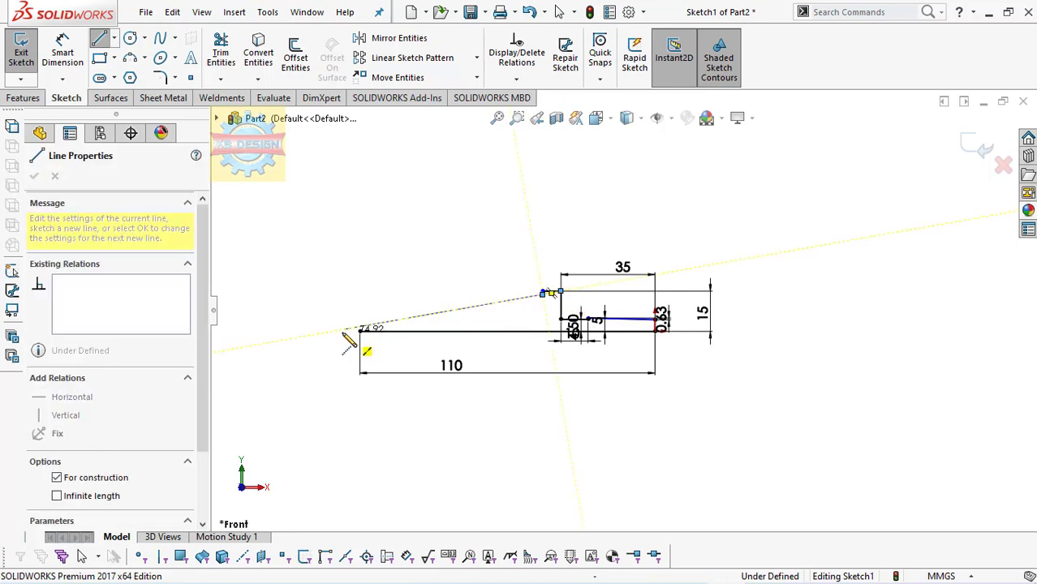
pyautogui.click(314, 335)
pyautogui.press('Escape')
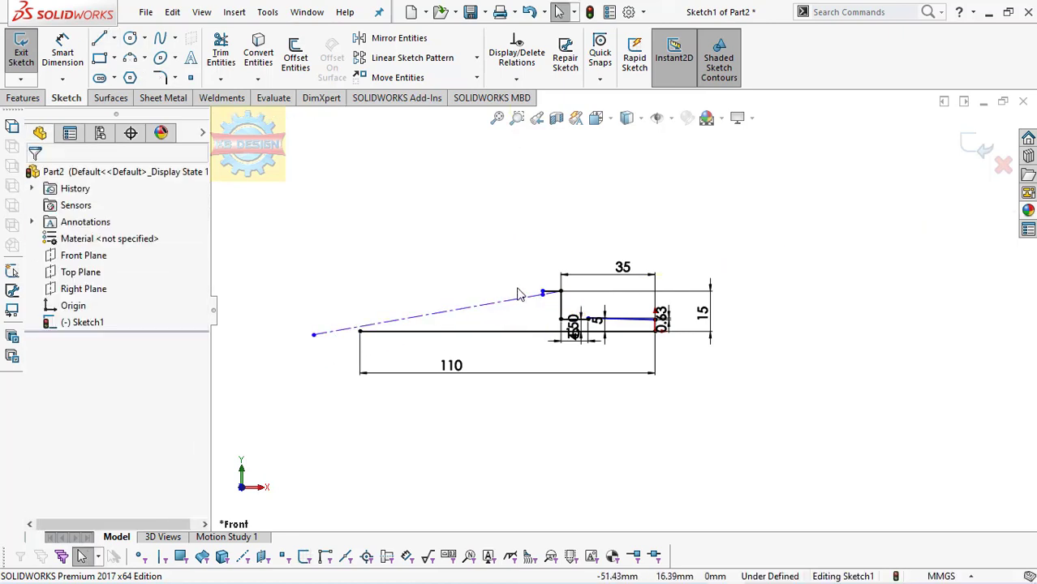
pyautogui.scroll(-3, 532, 268)
# Dimension the new step 5 mm long and 1 mm tall.
pyautogui.click(62, 52)
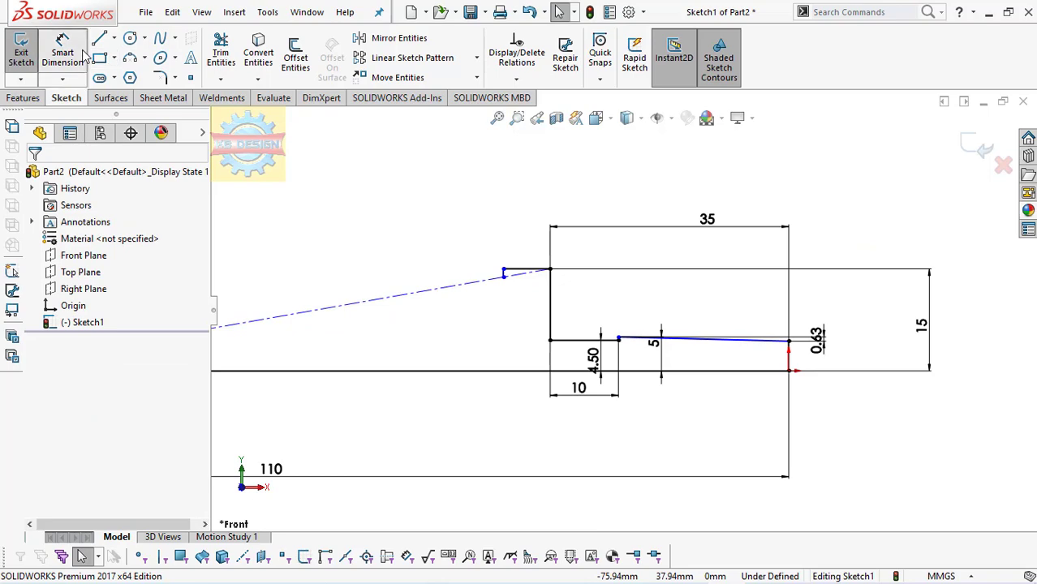
pyautogui.click(522, 271)
pyautogui.click(529, 255)
pyautogui.write('5')
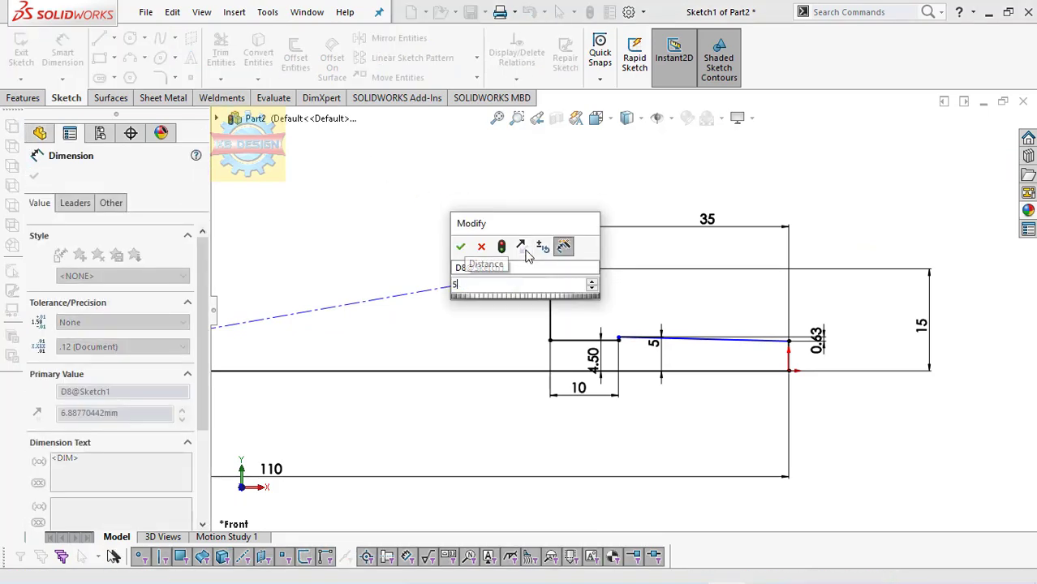
pyautogui.press('Return')
pyautogui.click(517, 278)
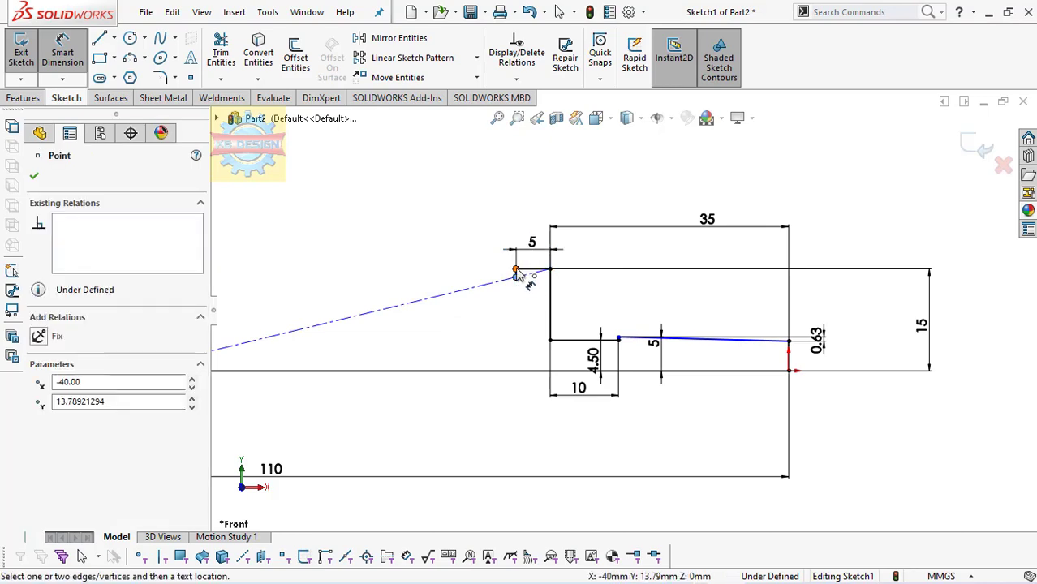
pyautogui.click(528, 269)
pyautogui.click(495, 228)
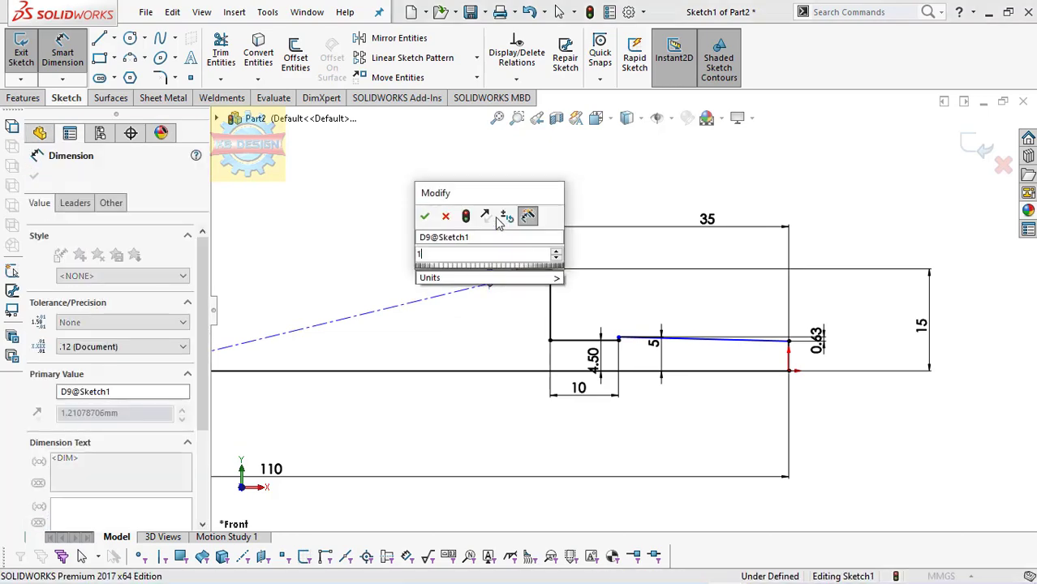
pyautogui.write('1')
pyautogui.press('Return')
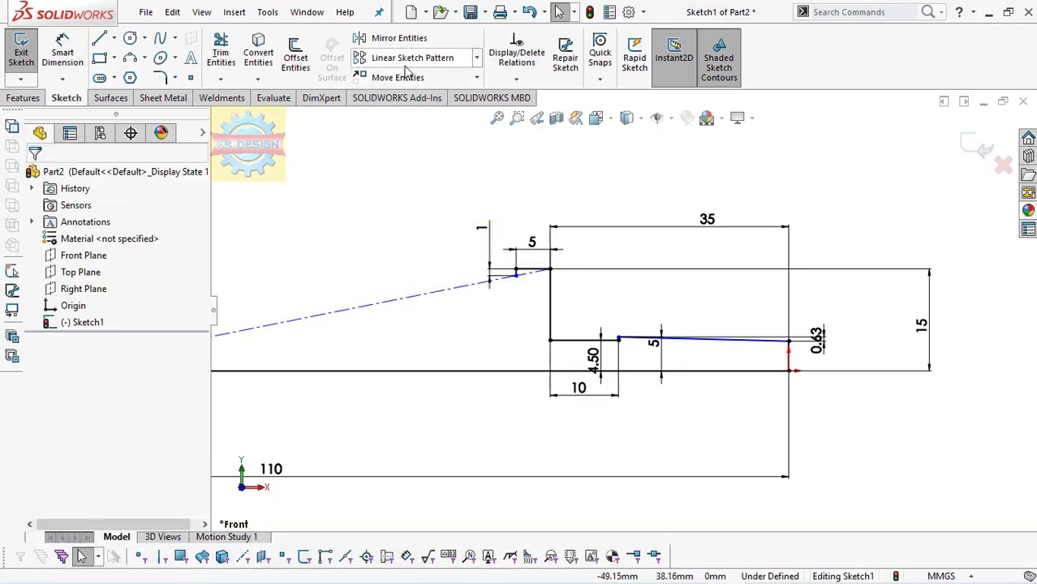
# Copy the 5 by 1 step once further down the taper line.
pyautogui.press('Escape')
pyautogui.click(477, 77)
pyautogui.click(465, 116)
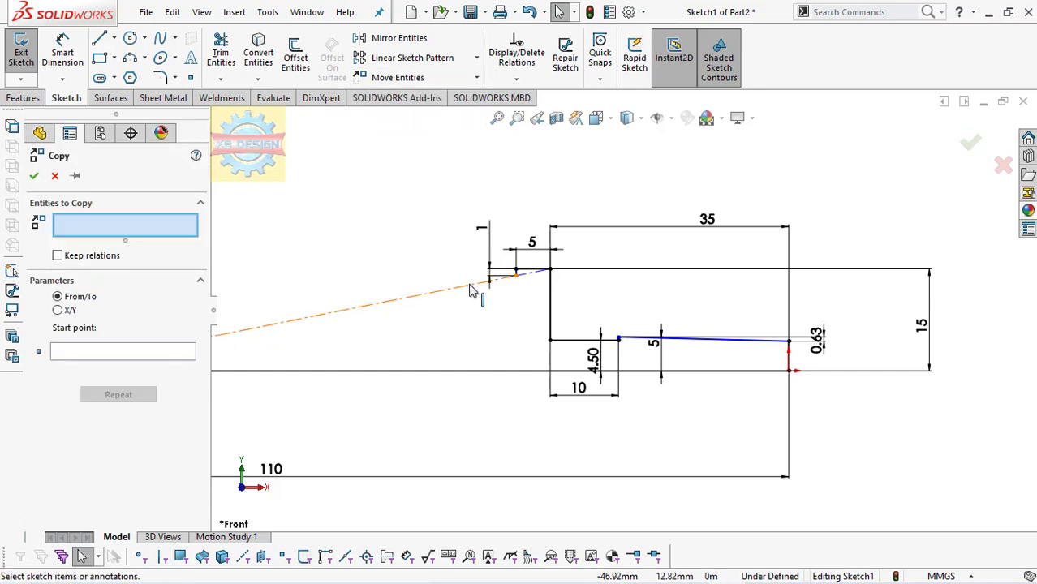
pyautogui.click(523, 270)
pyautogui.scroll(-2, 520, 281)
pyautogui.scroll(-1, 527, 280)
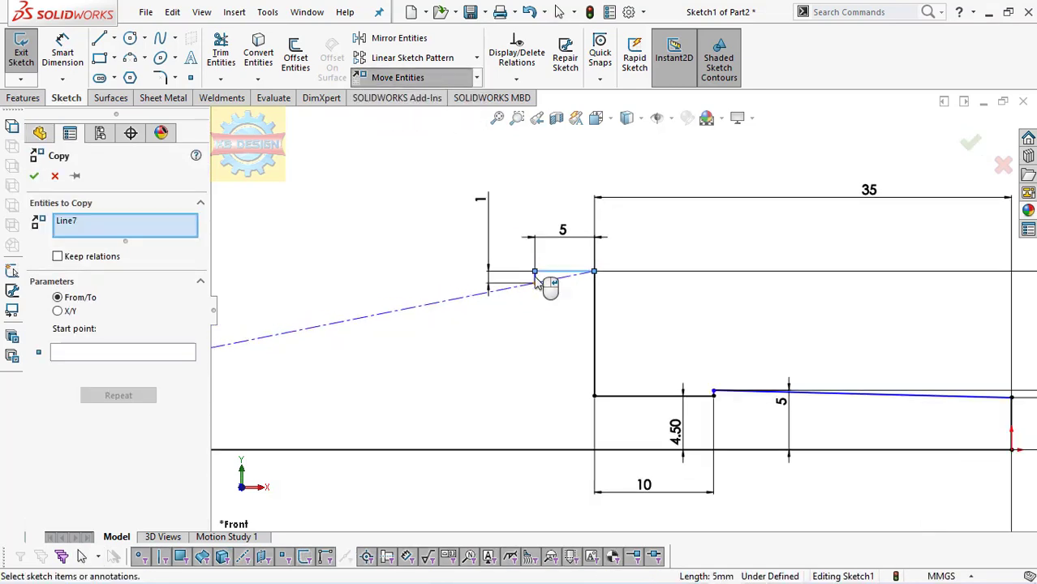
pyautogui.click(536, 280)
pyautogui.click(134, 366)
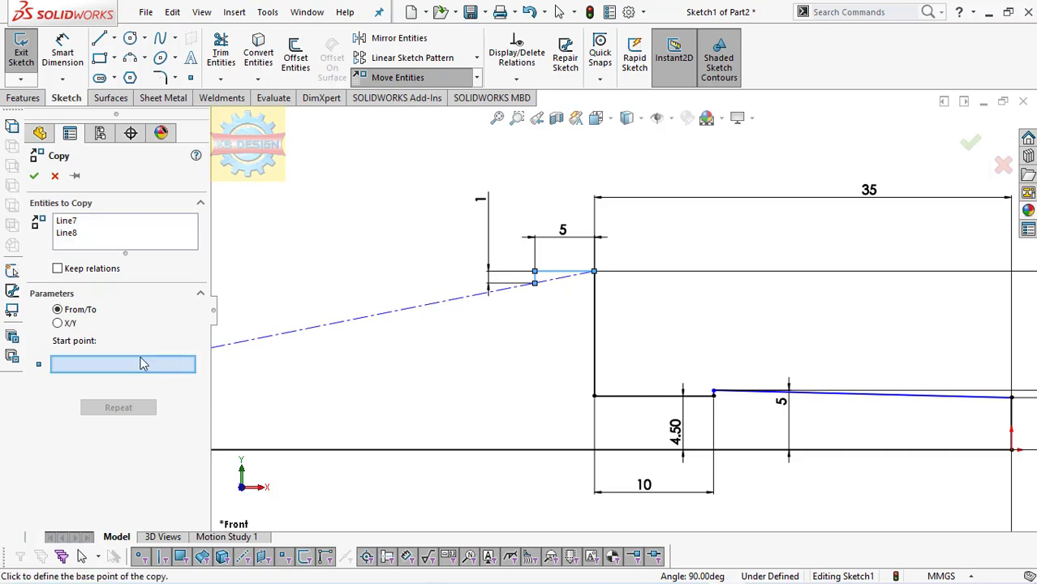
pyautogui.click(598, 276)
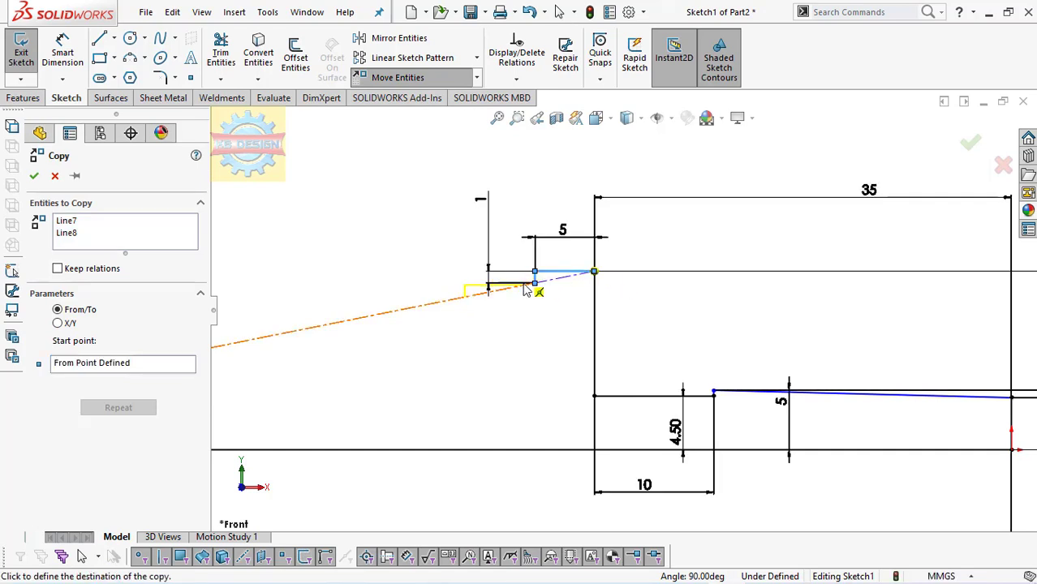
pyautogui.click(535, 285)
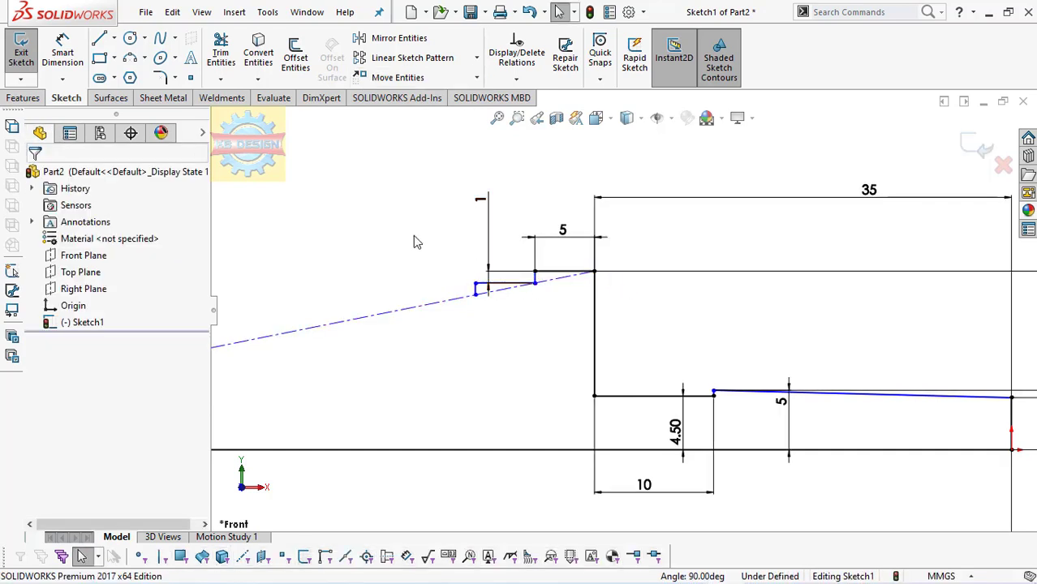
# Copy both steps together further down the line, making four steps.
pyautogui.moveTo(617, 264); pyautogui.dragTo(465, 306)
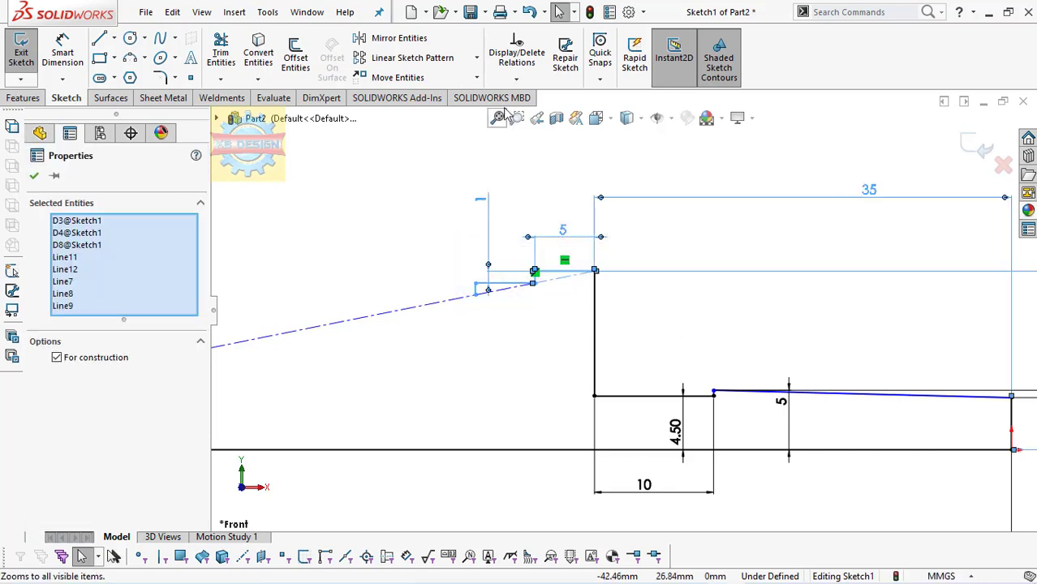
pyautogui.click(478, 77)
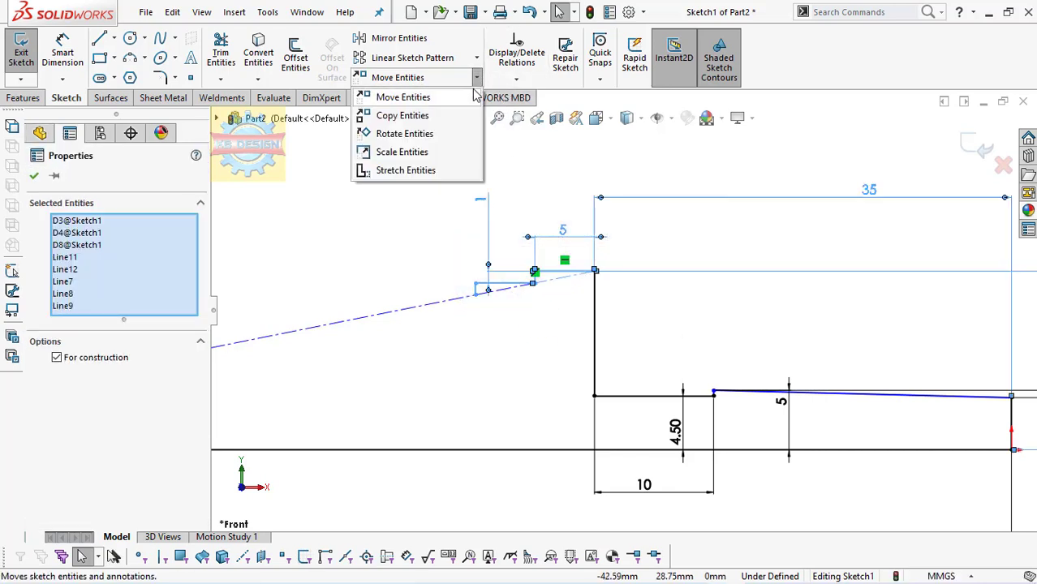
pyautogui.click(424, 118)
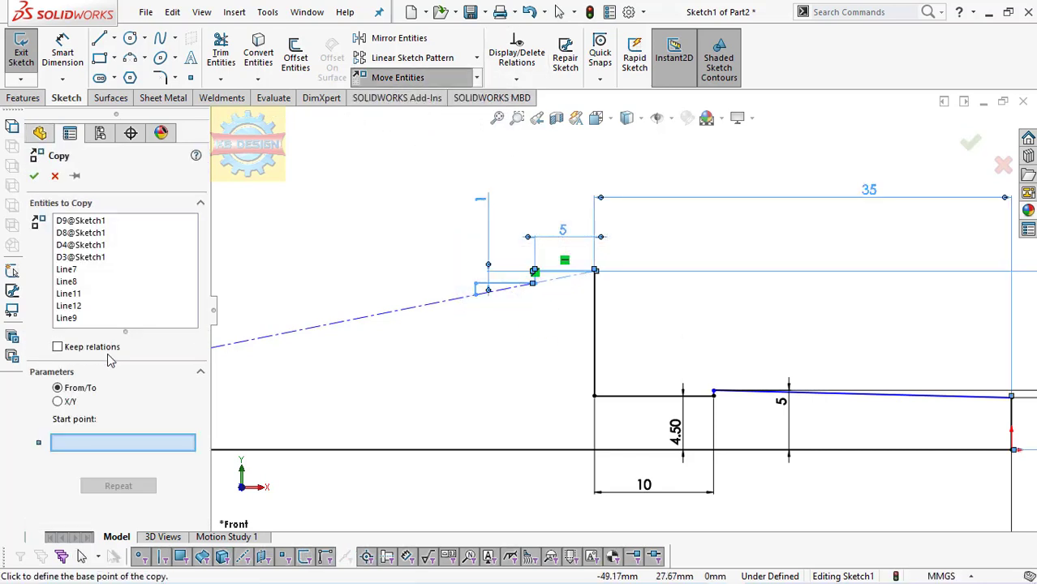
pyautogui.click(595, 271)
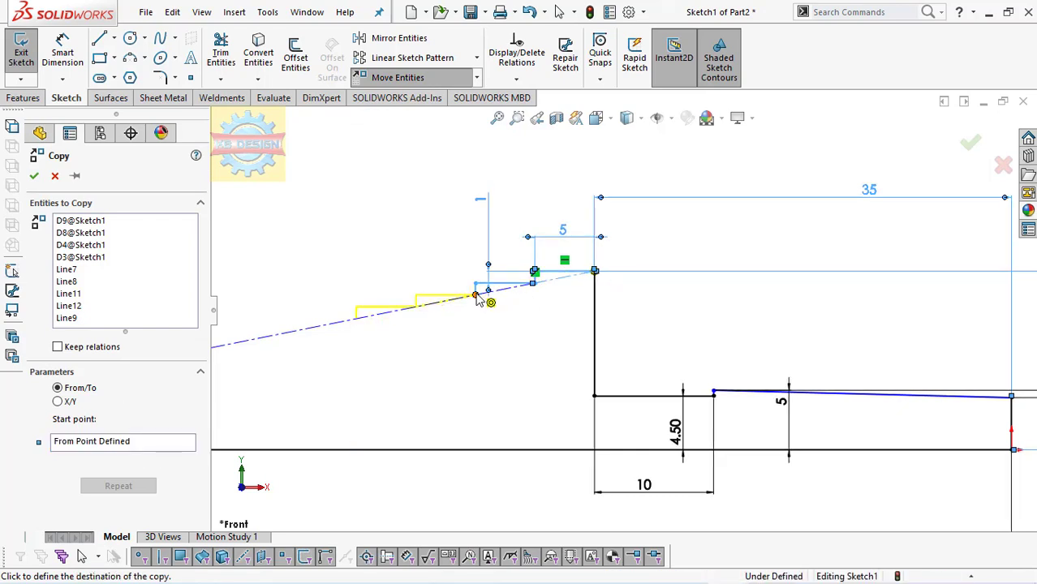
pyautogui.click(476, 296)
pyautogui.moveTo(302, 242)
pyautogui.mouseDown()
pyautogui.moveTo(475, 334)
pyautogui.moveTo(357, 342)
pyautogui.mouseUp()
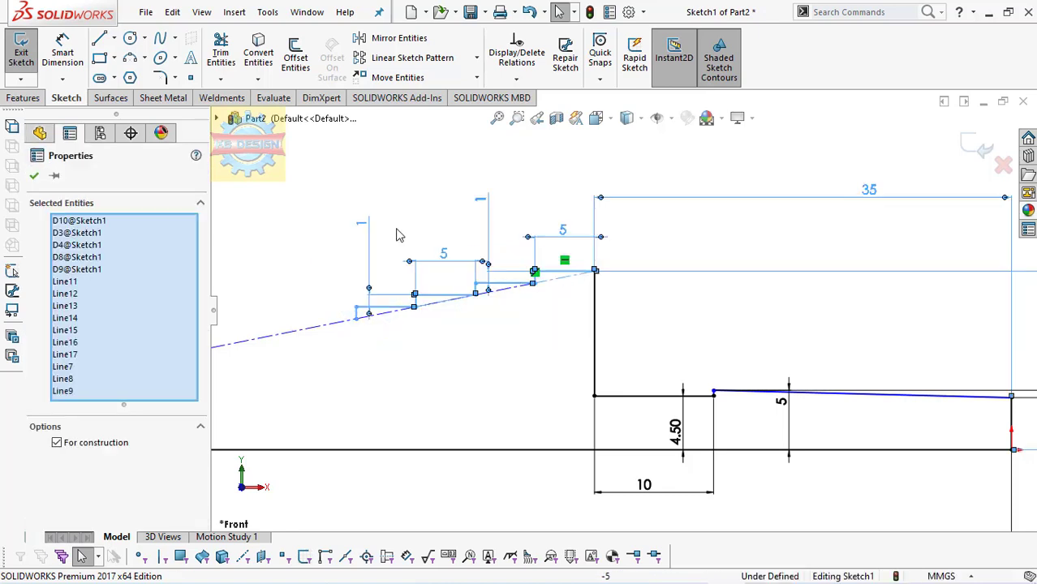
# Copy the selected steps to continue below the last step.
pyautogui.click(480, 81)
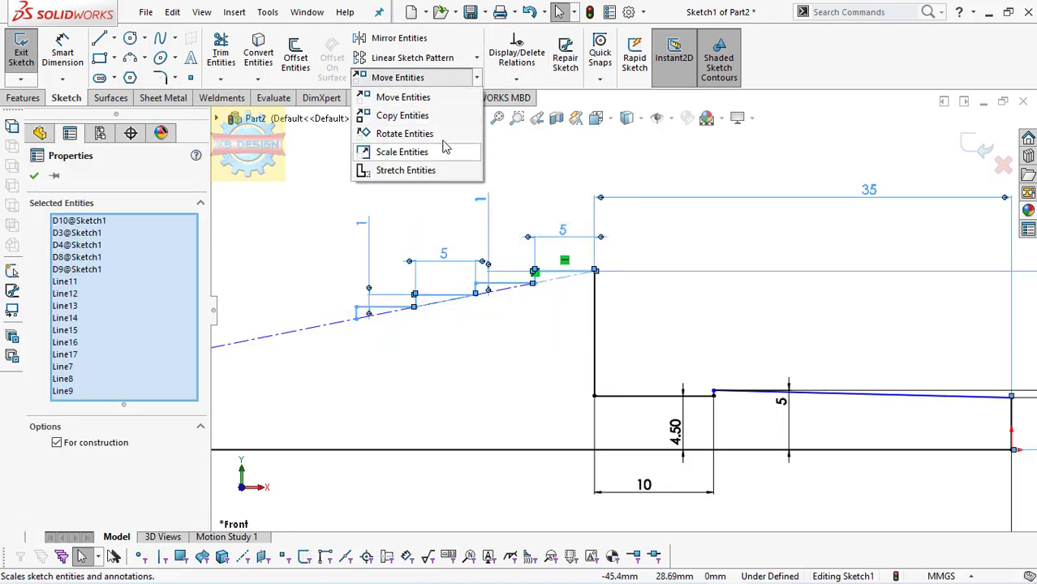
pyautogui.click(450, 115)
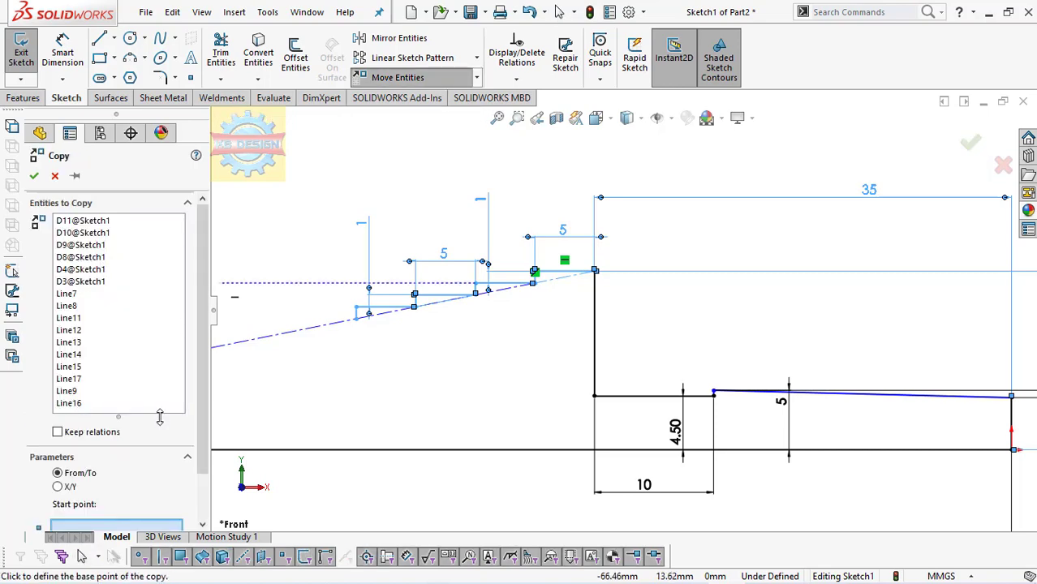
pyautogui.click(595, 271)
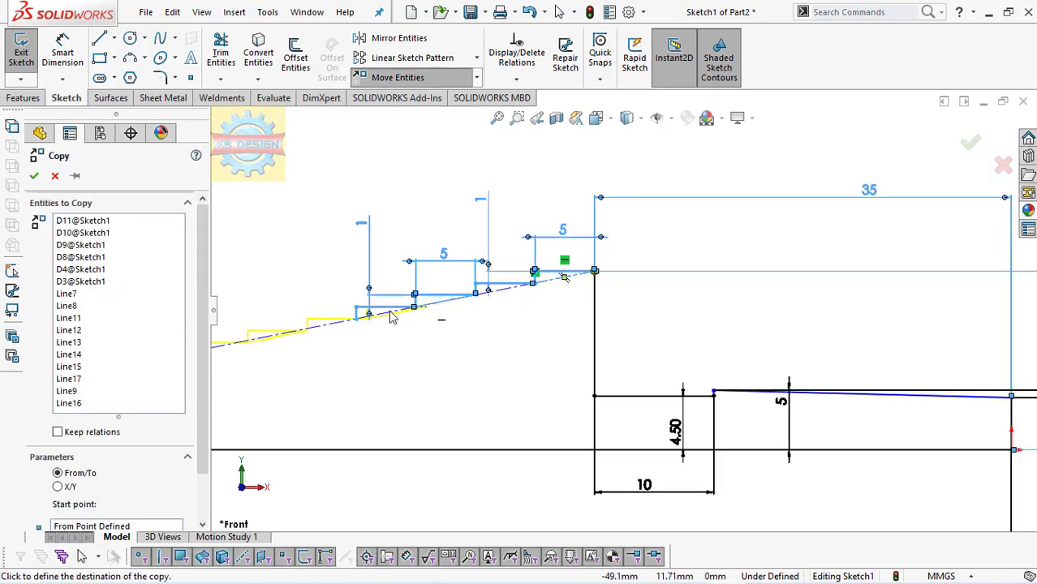
pyautogui.click(357, 320)
pyautogui.scroll(3, 357, 320)
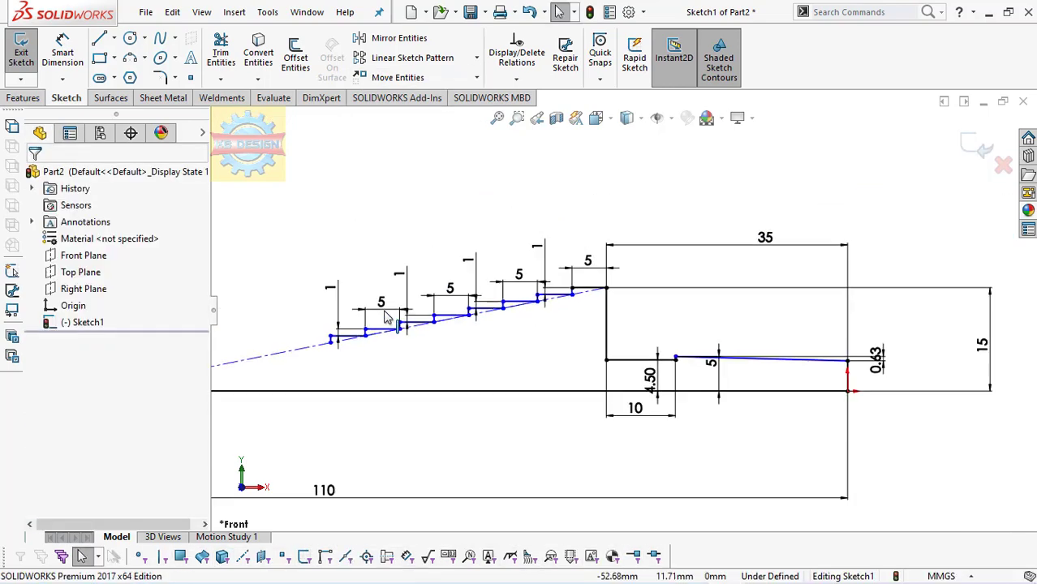
pyautogui.scroll(-1, 389, 320)
pyautogui.scroll(-2, 406, 320)
pyautogui.scroll(-1, 423, 319)
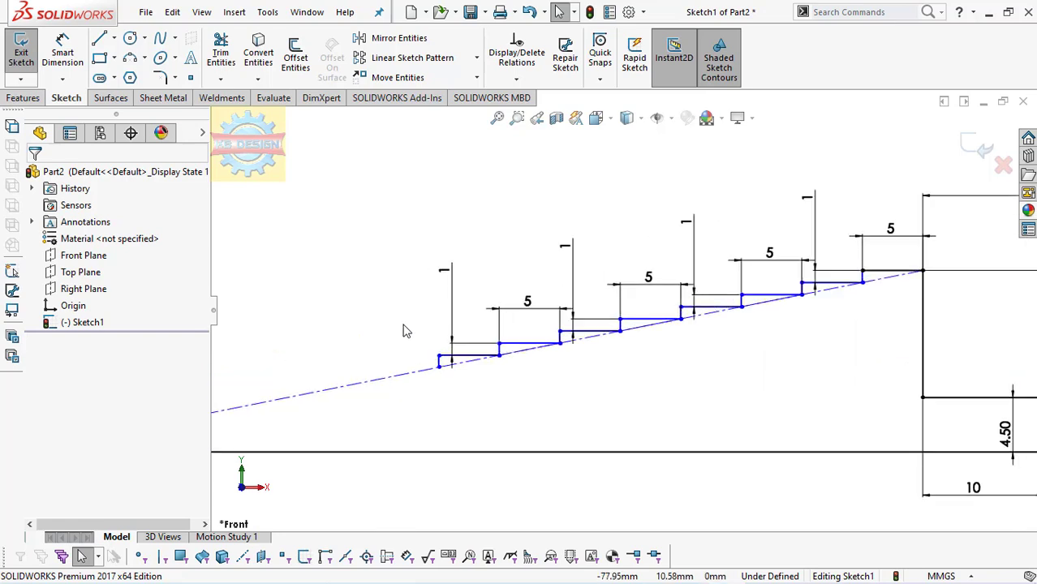
# Copy the lower group of steps further down the taper line.
pyautogui.moveTo(411, 307); pyautogui.dragTo(558, 312)
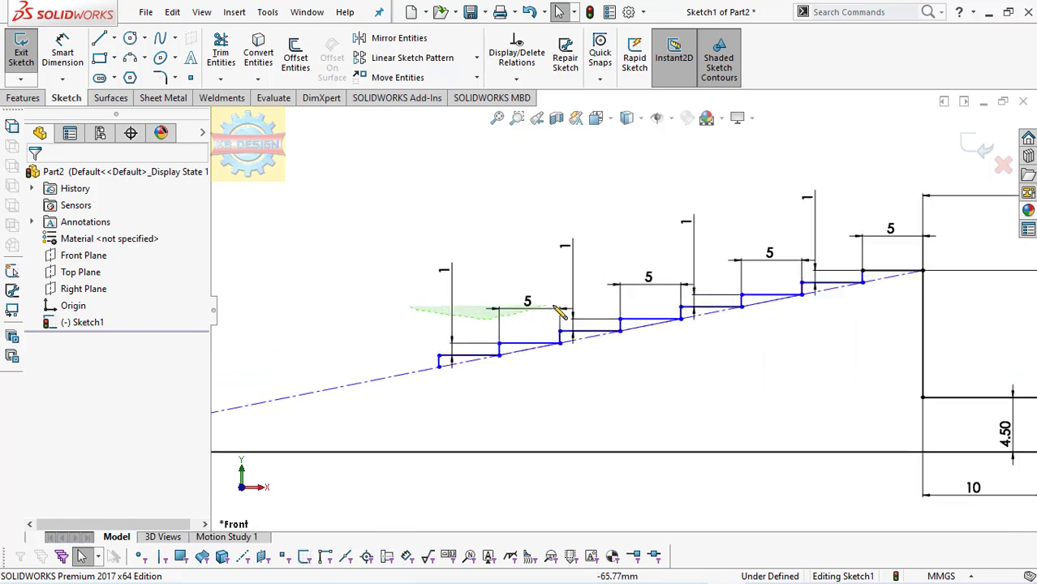
pyautogui.moveTo(684, 324)
pyautogui.mouseDown()
pyautogui.moveTo(670, 348)
pyautogui.moveTo(443, 380)
pyautogui.mouseUp()
pyautogui.click(503, 336)
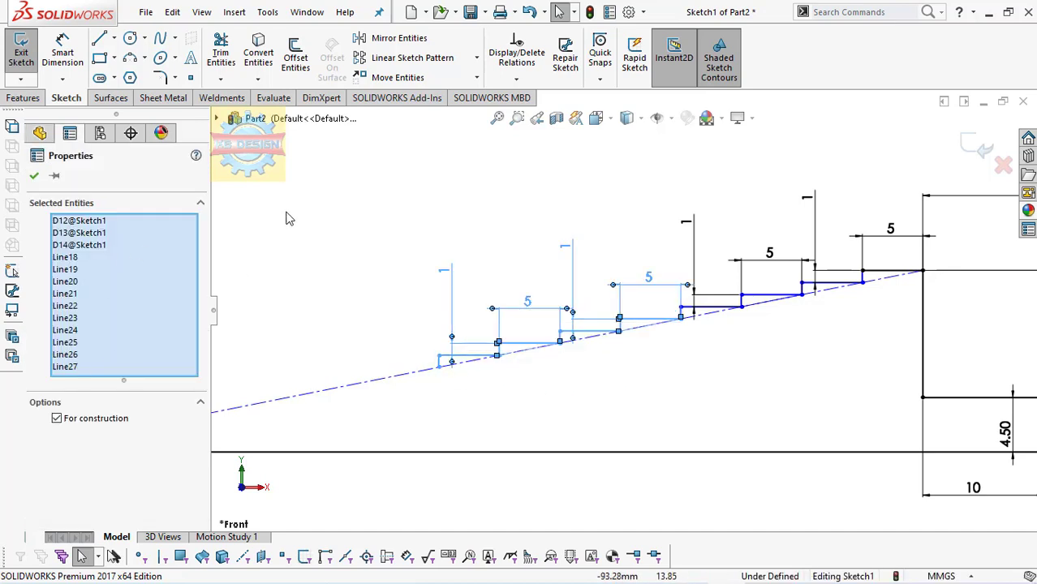
pyautogui.click(477, 77)
pyautogui.click(390, 114)
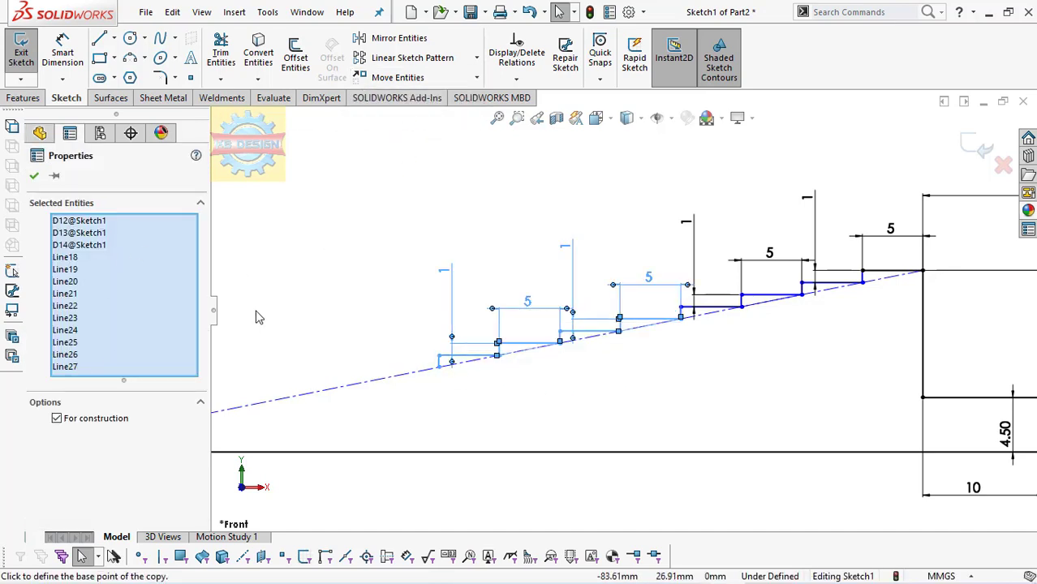
pyautogui.click(681, 320)
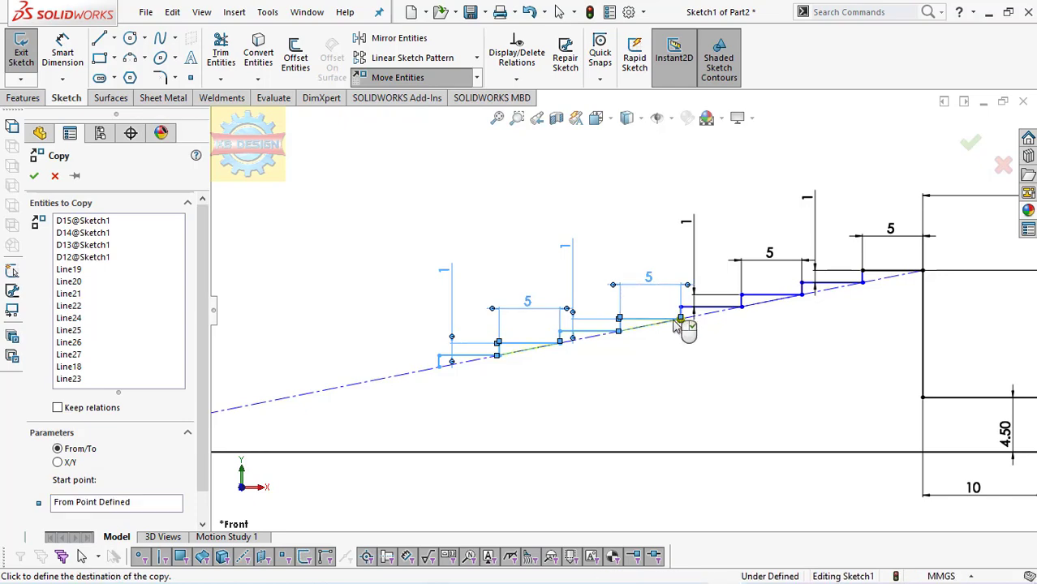
pyautogui.click(443, 373)
pyautogui.press('f')
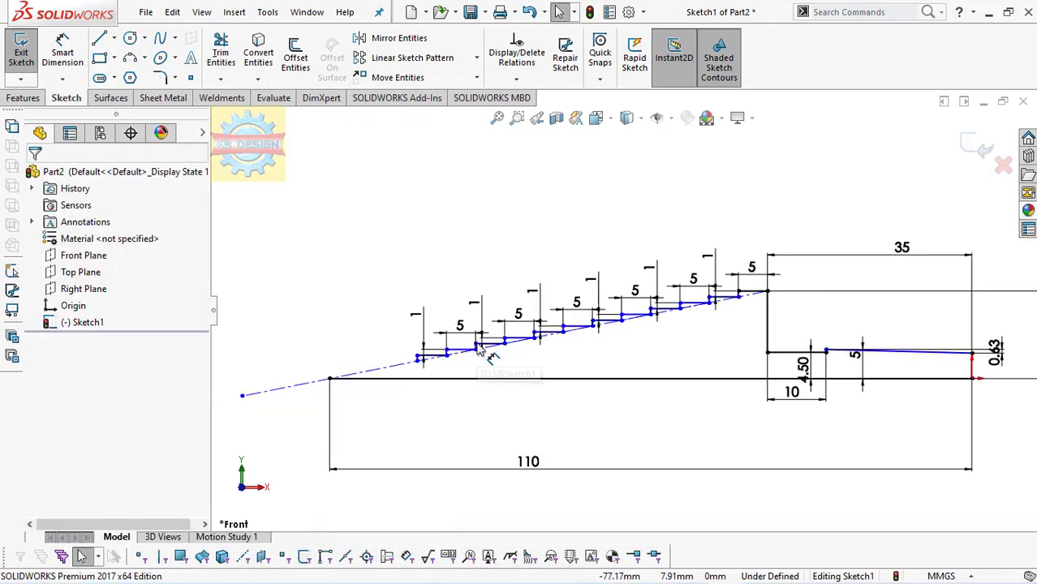
pyautogui.scroll(-4, 388, 363)
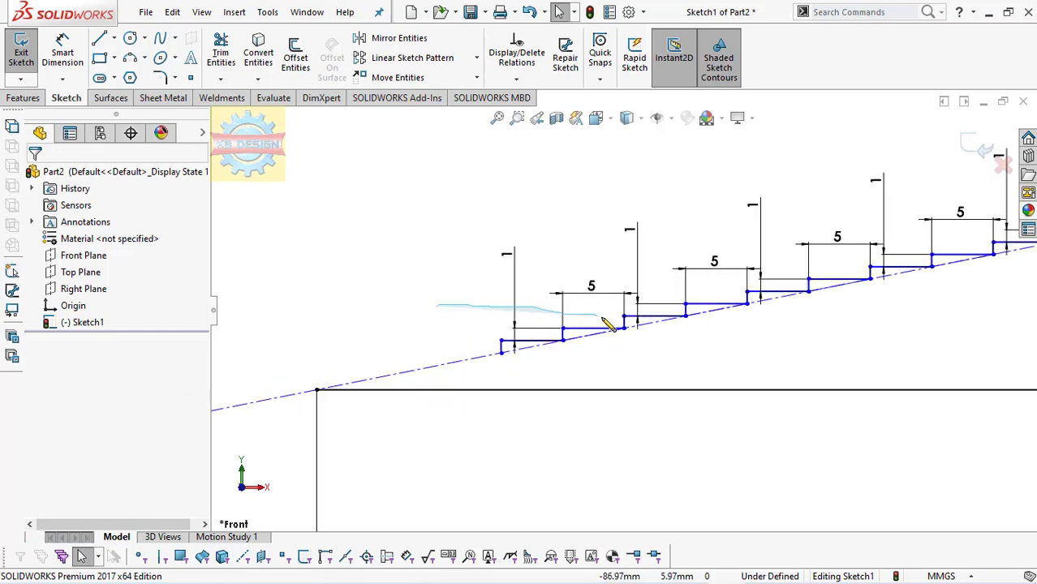
# Copy the lowest step once more to the lower end of the staircase.
pyautogui.moveTo(639, 332); pyautogui.dragTo(494, 376)
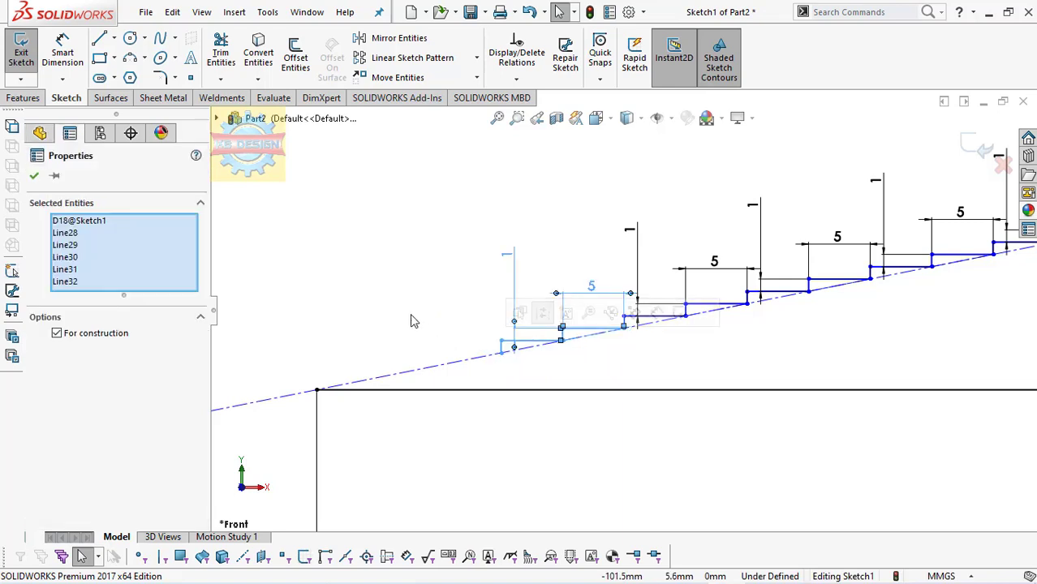
pyautogui.click(477, 77)
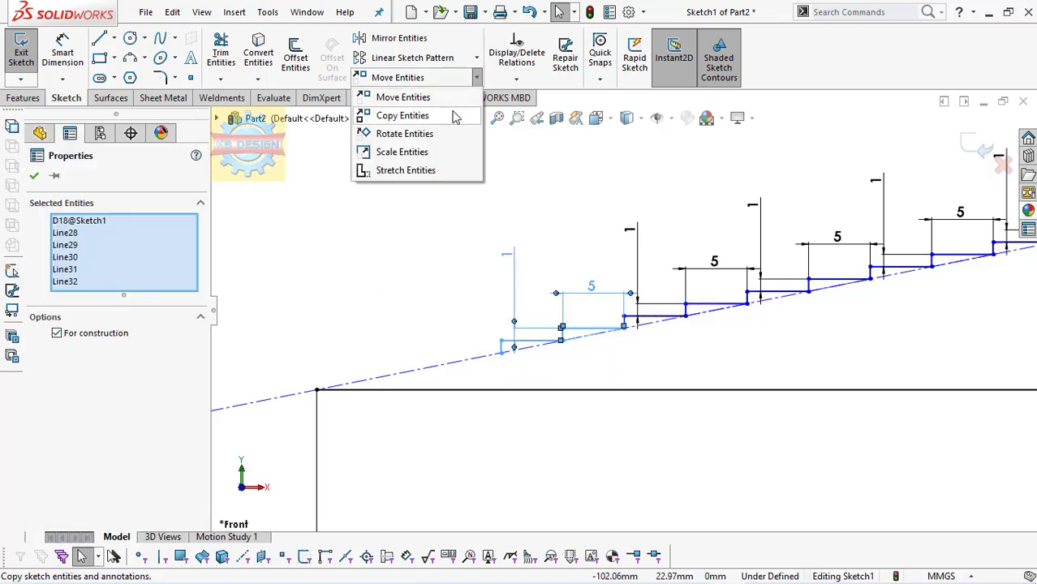
pyautogui.click(406, 116)
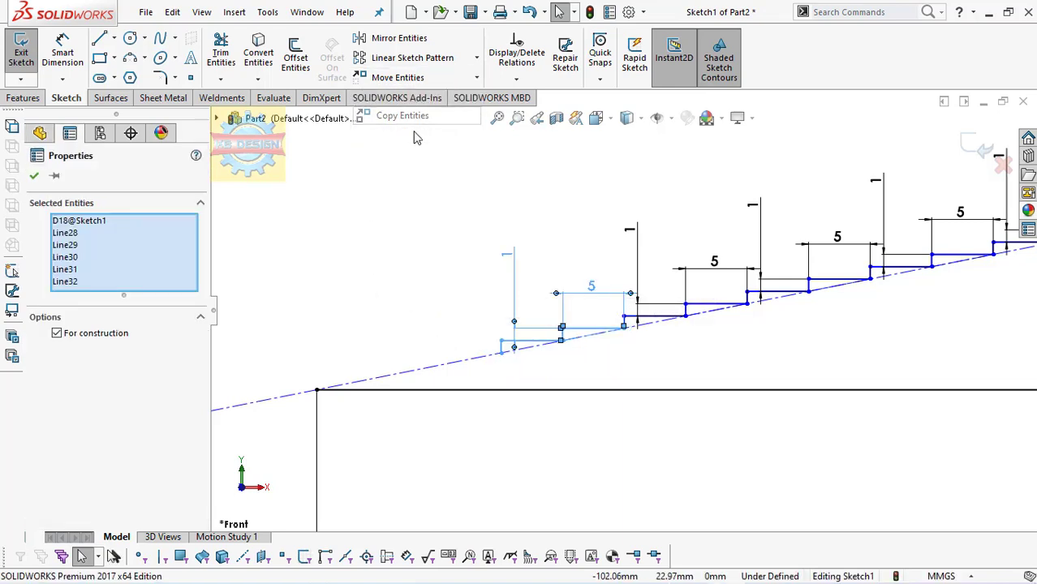
pyautogui.click(624, 328)
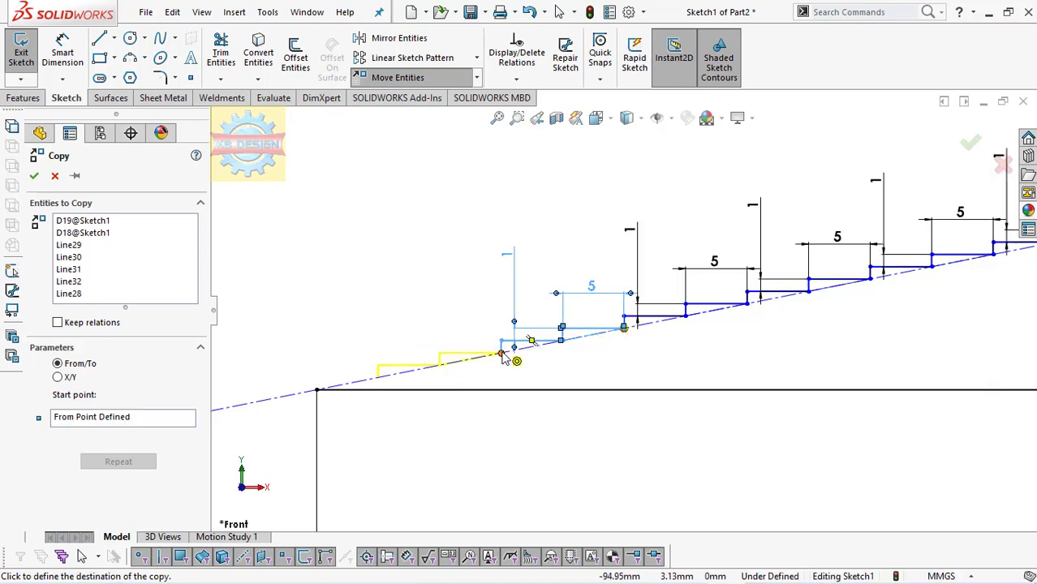
pyautogui.click(502, 351)
# Sketch a short tip flat and a diagonal down to the base line, then fix the step corner.
pyautogui.scroll(-2, 330, 387)
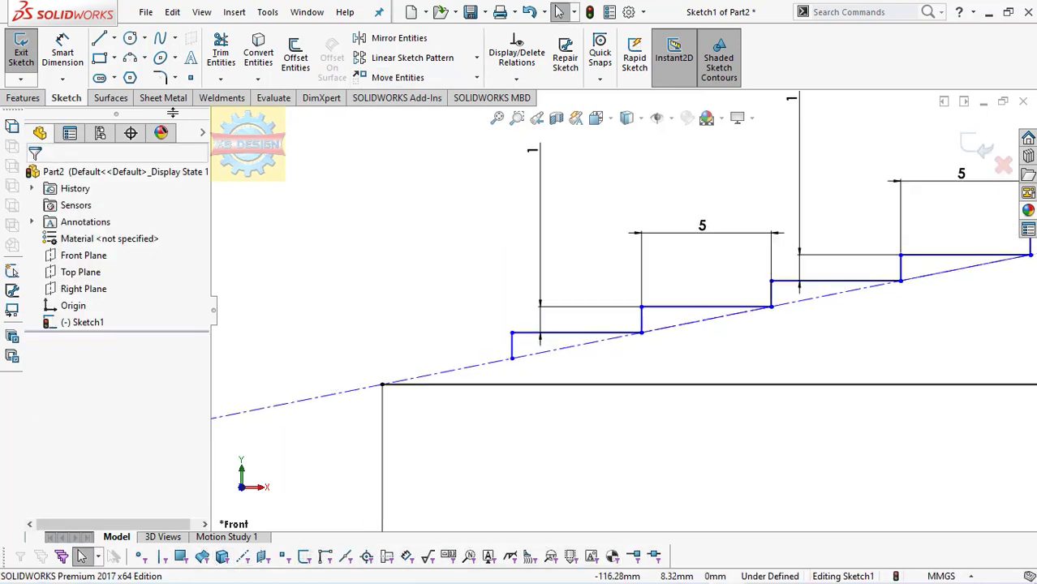
pyautogui.click(100, 38)
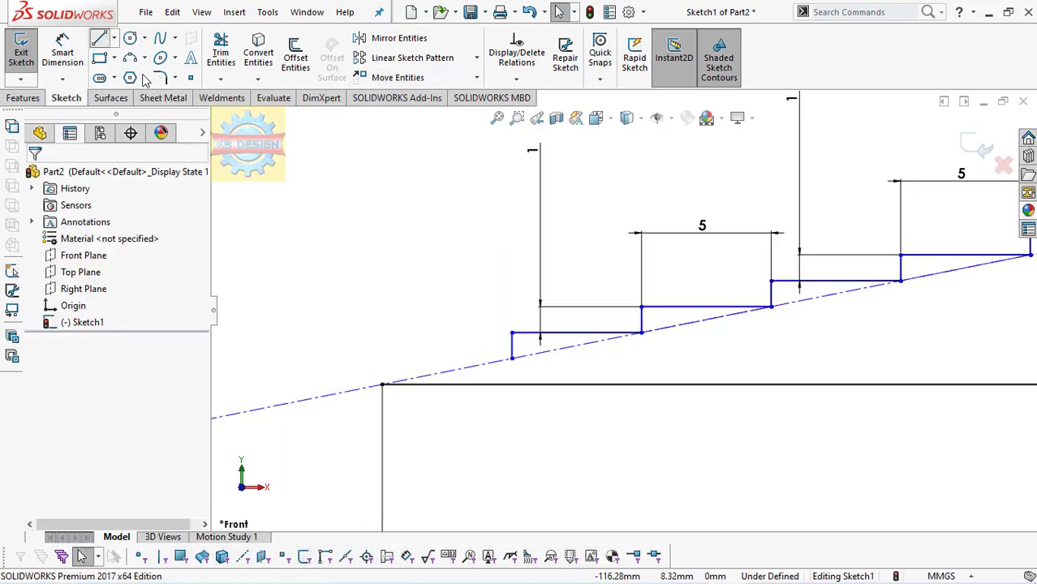
pyautogui.click(511, 358)
pyautogui.click(408, 359)
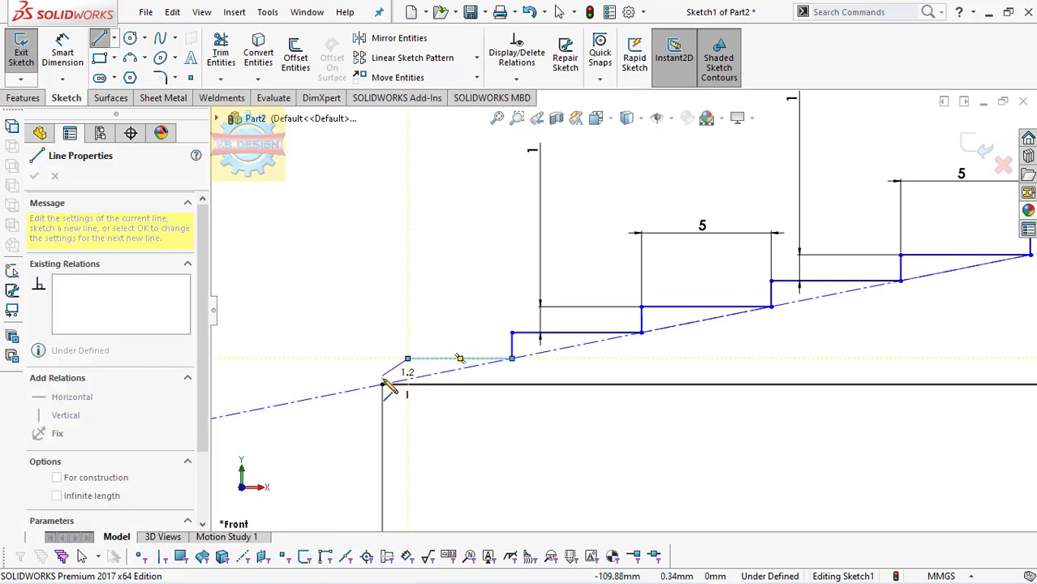
pyautogui.doubleClick(383, 386)
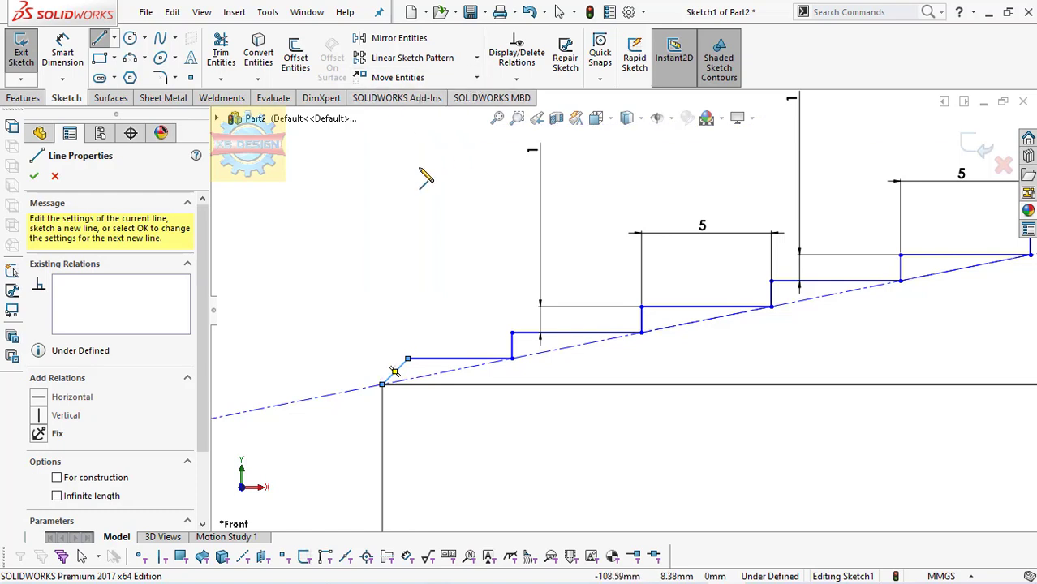
pyautogui.press('Escape')
pyautogui.click(512, 358)
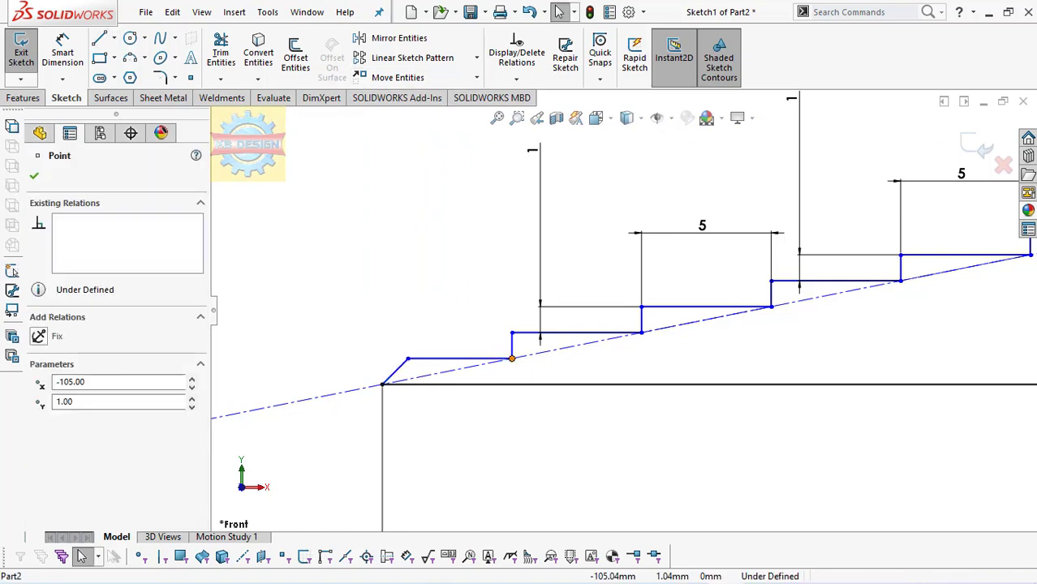
pyautogui.click(38, 336)
# Dimension the tip diagonal at 45° to the 110 base line.
pyautogui.click(63, 52)
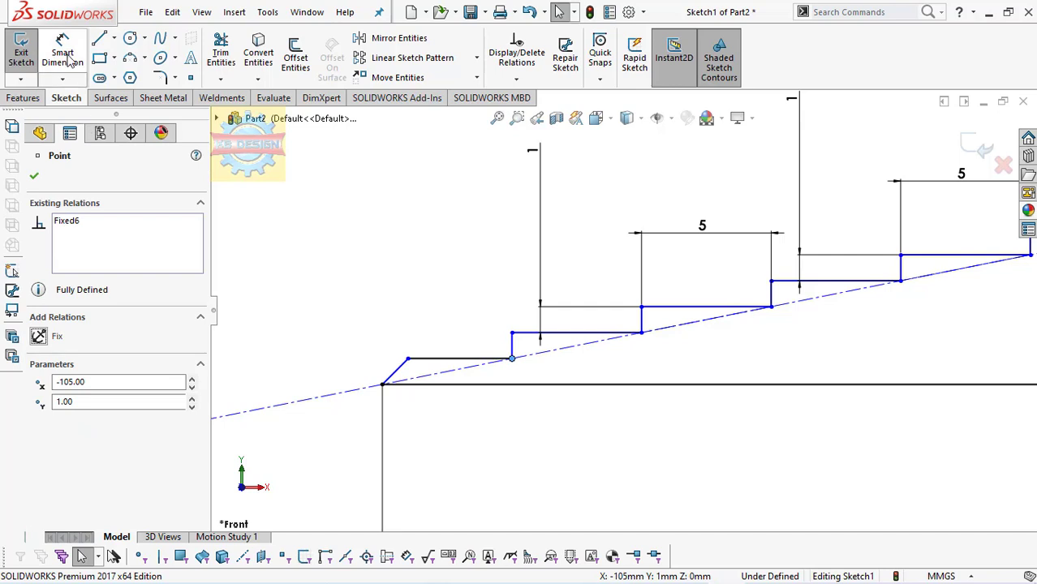
pyautogui.click(405, 373)
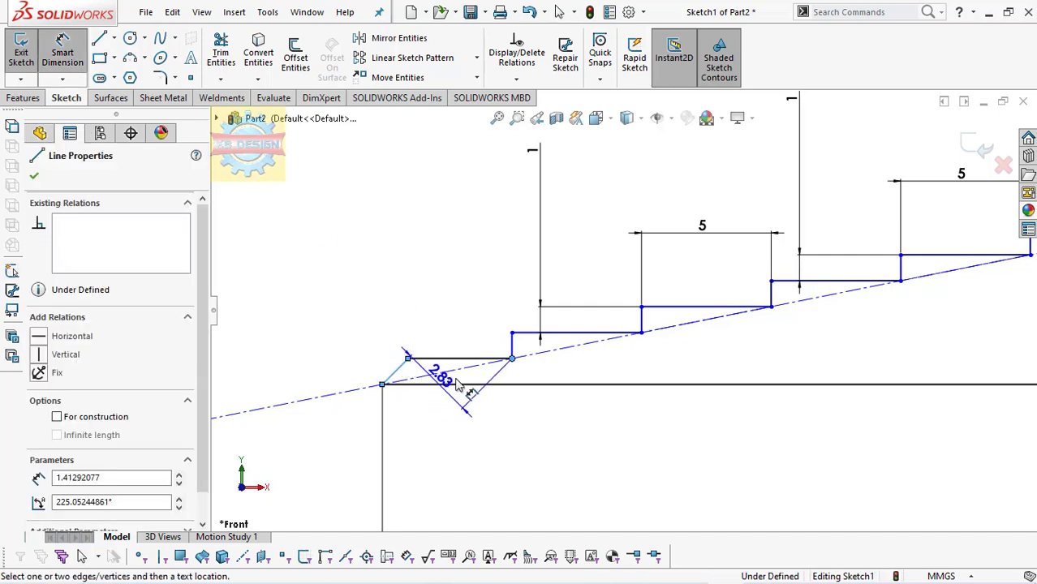
pyautogui.click(416, 378)
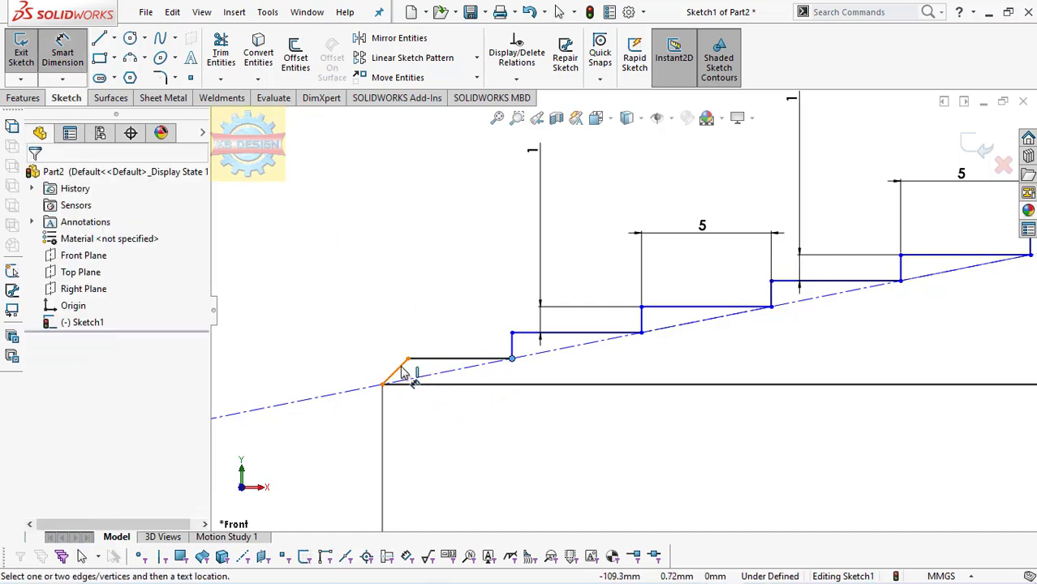
pyautogui.click(412, 375)
pyautogui.press('Escape')
pyautogui.press('Escape')
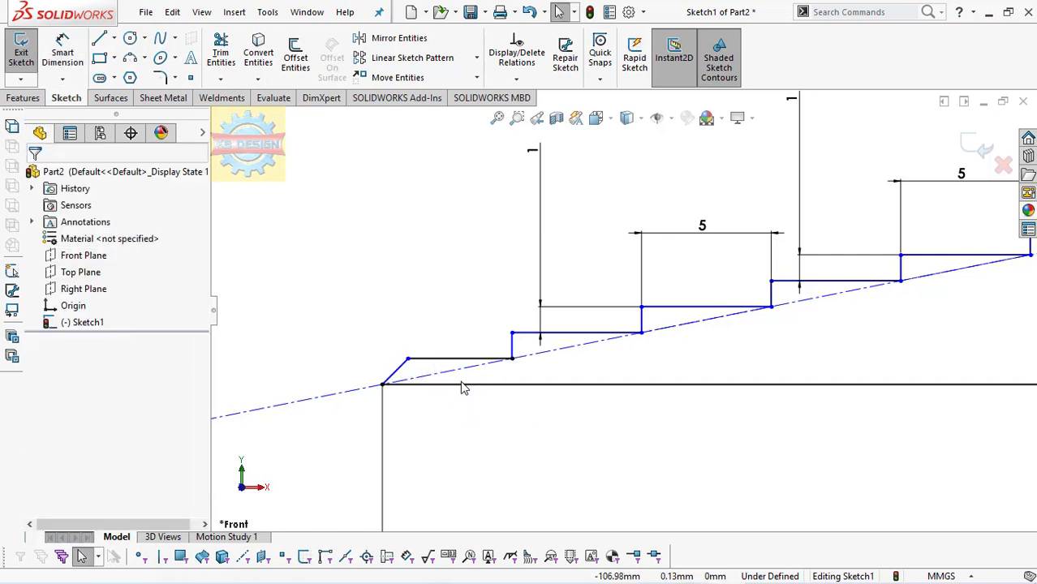
pyautogui.click(457, 390)
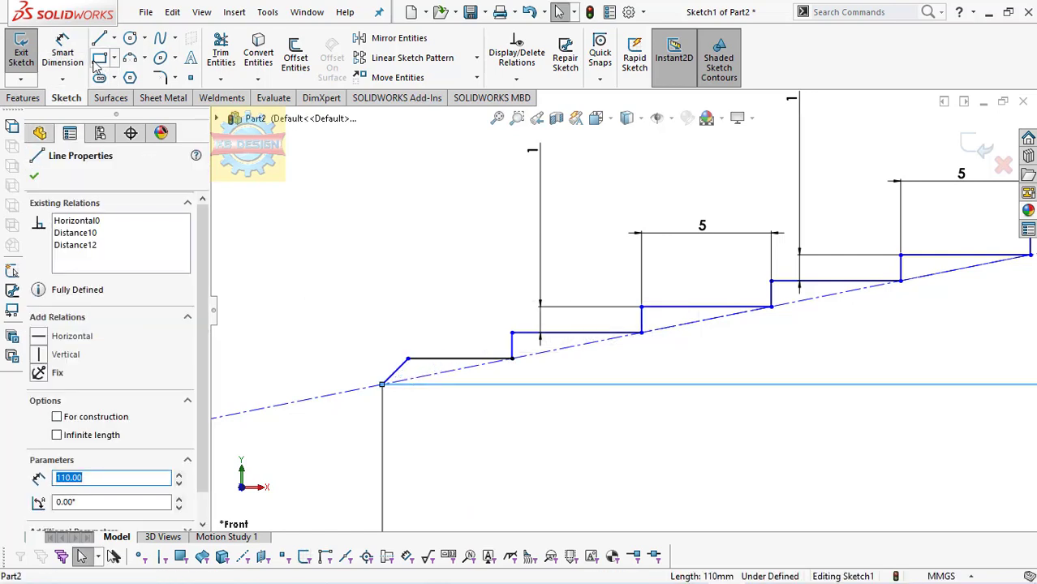
pyautogui.click(62, 51)
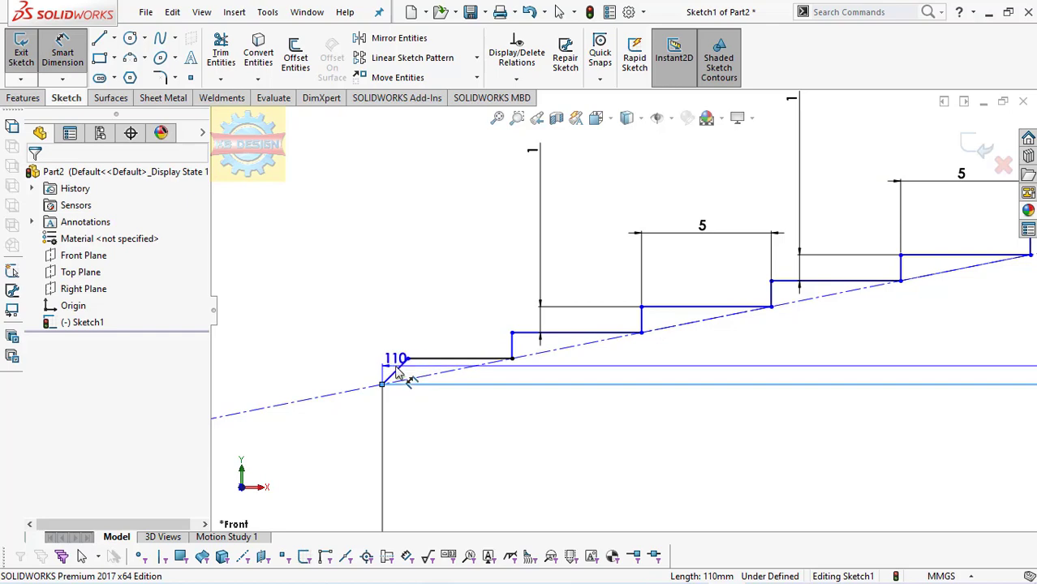
pyautogui.click(397, 371)
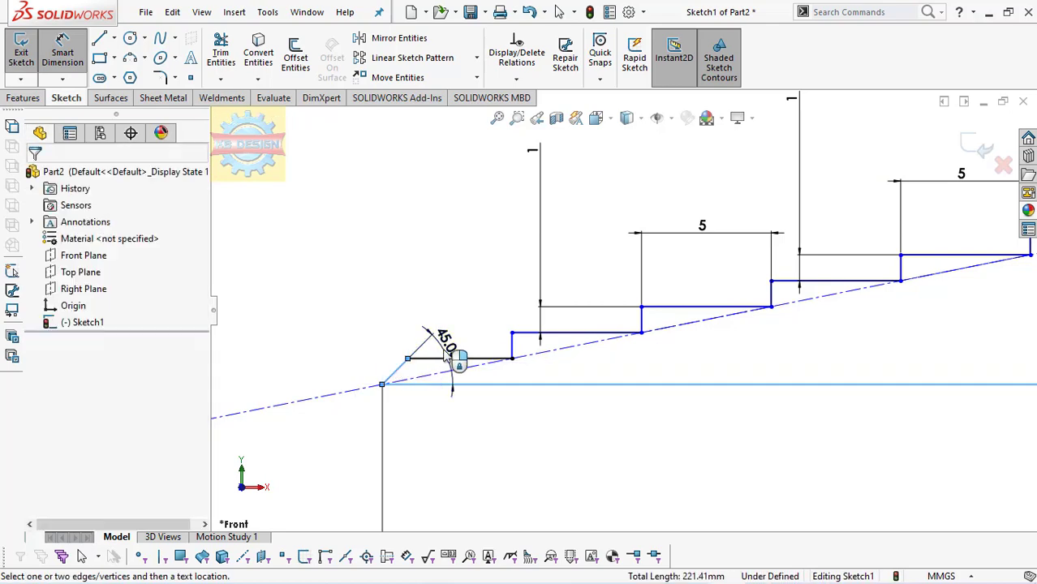
pyautogui.click(445, 357)
pyautogui.write('45')
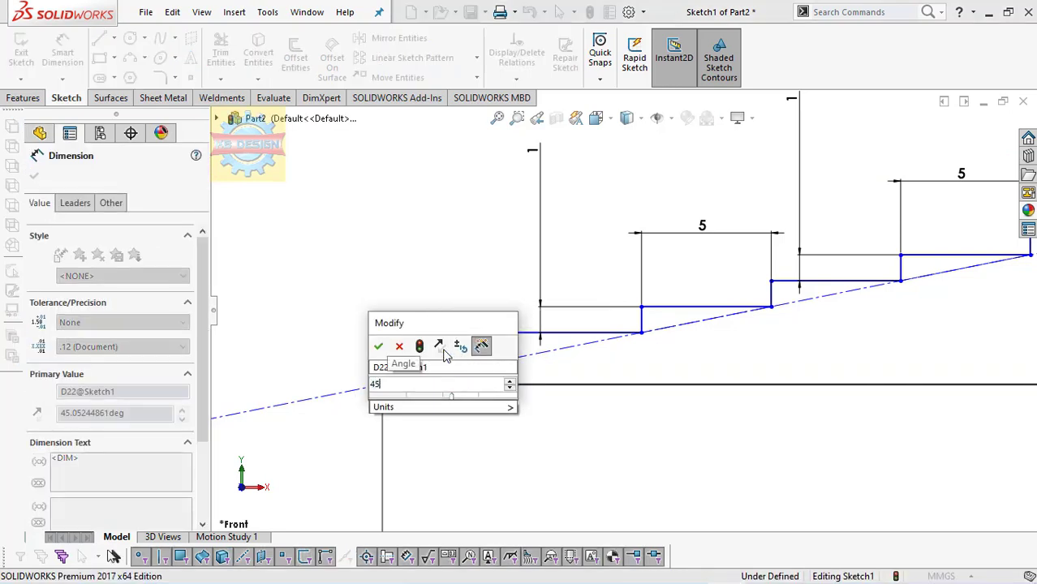
pyautogui.press('Return')
pyautogui.press('Escape')
# Zoom out and start a Revolved Boss/Base from the sketch.
pyautogui.scroll(3, 468, 345)
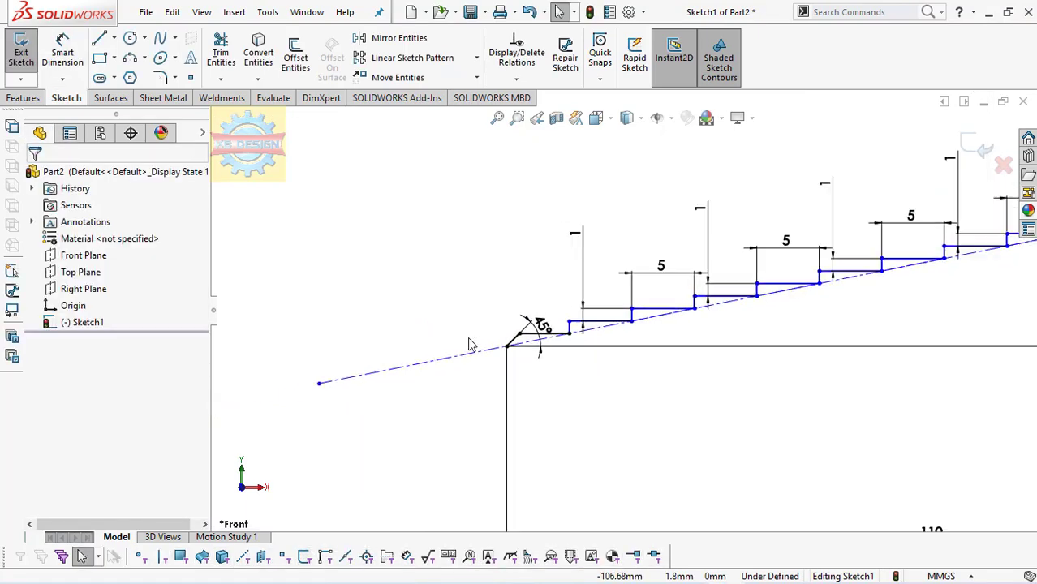
pyautogui.scroll(3, 469, 345)
pyautogui.scroll(1, 474, 343)
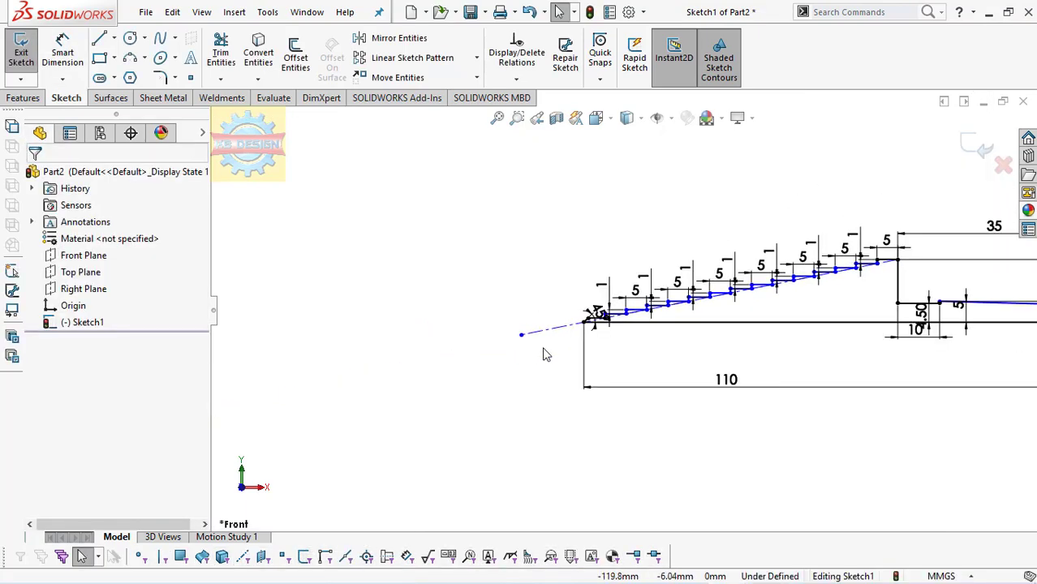
pyautogui.scroll(1, 629, 307)
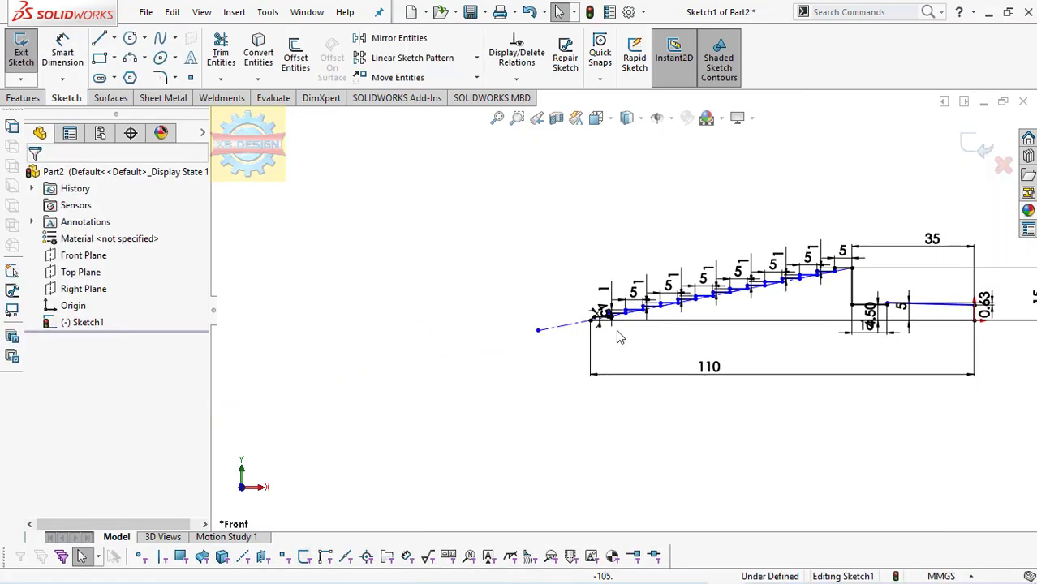
pyautogui.click(24, 98)
pyautogui.click(73, 55)
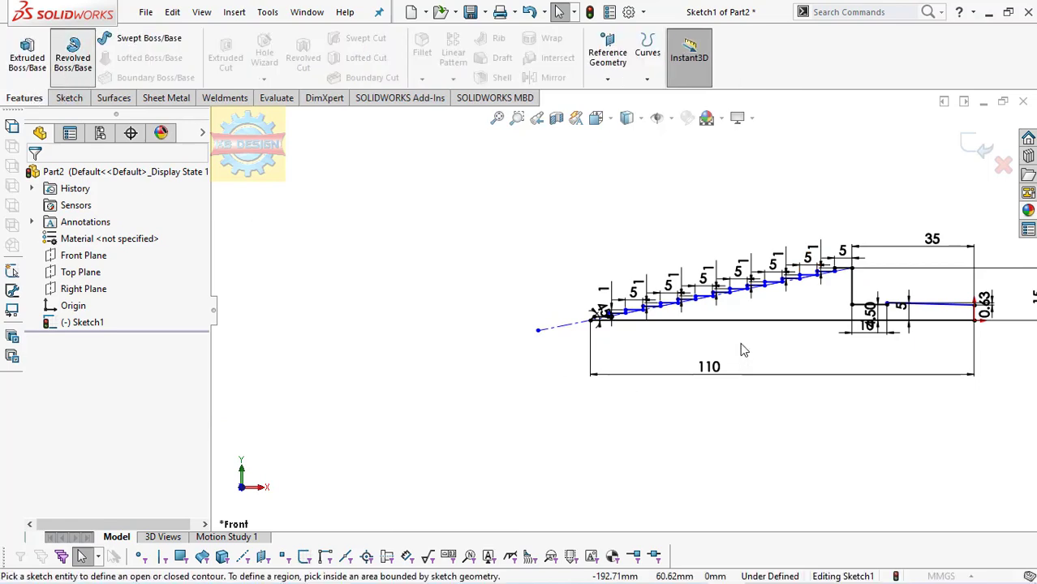
# Revolve the stepped region 360° about the base line with Thin Feature turned off.
pyautogui.click(743, 321)
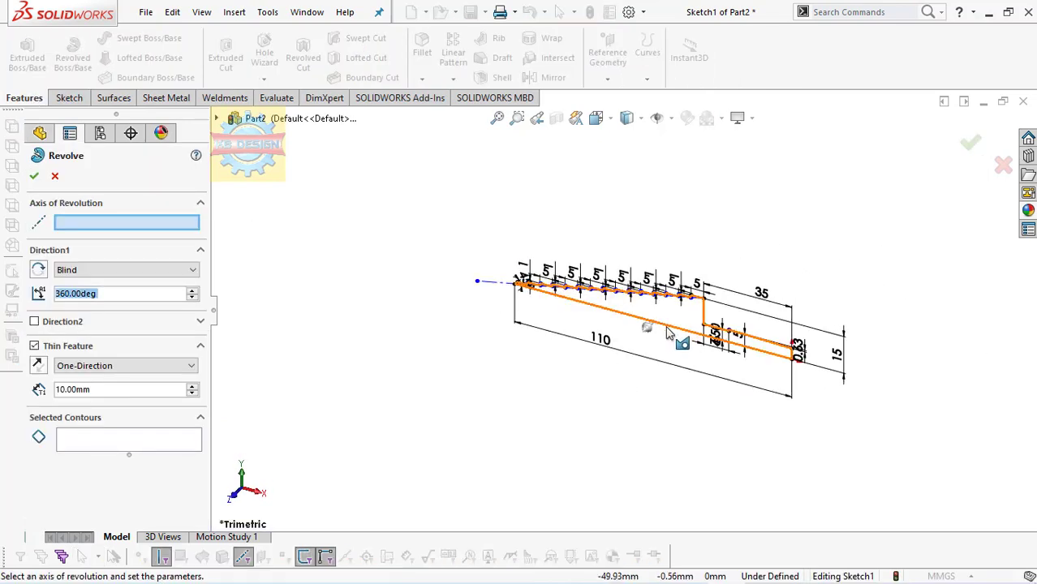
pyautogui.click(35, 346)
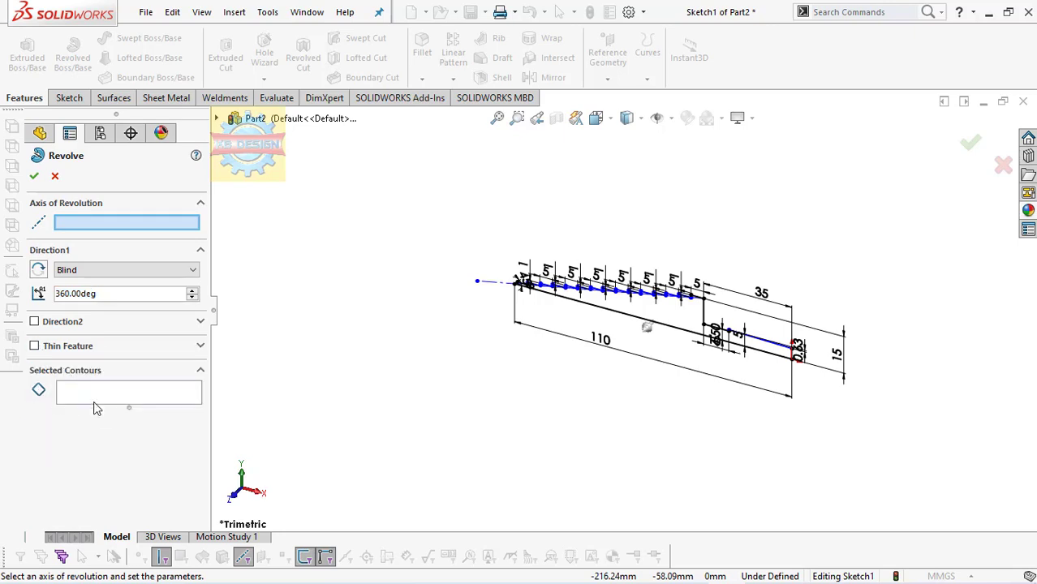
pyautogui.click(120, 398)
pyautogui.click(665, 310)
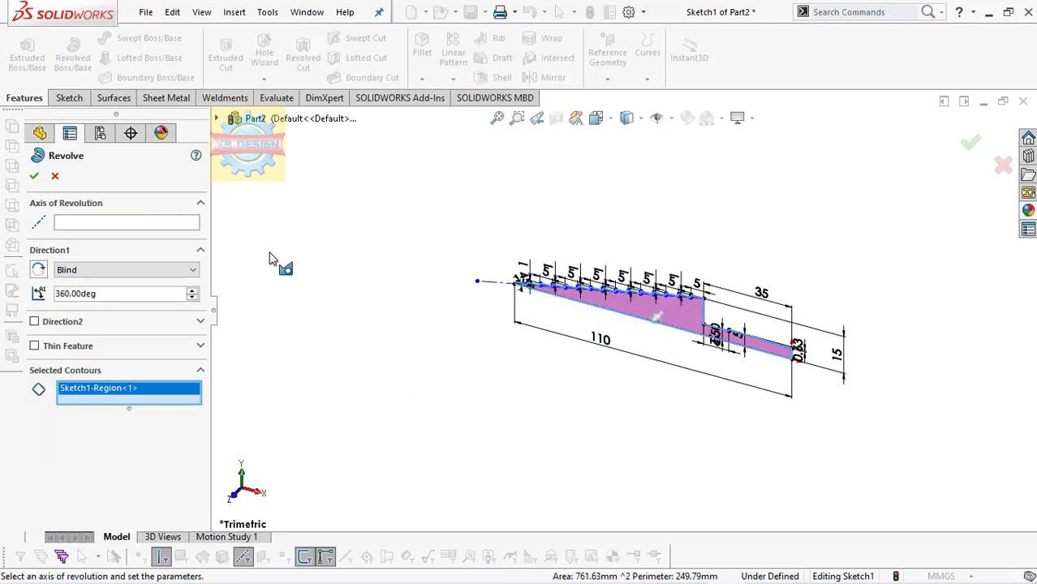
pyautogui.click(134, 224)
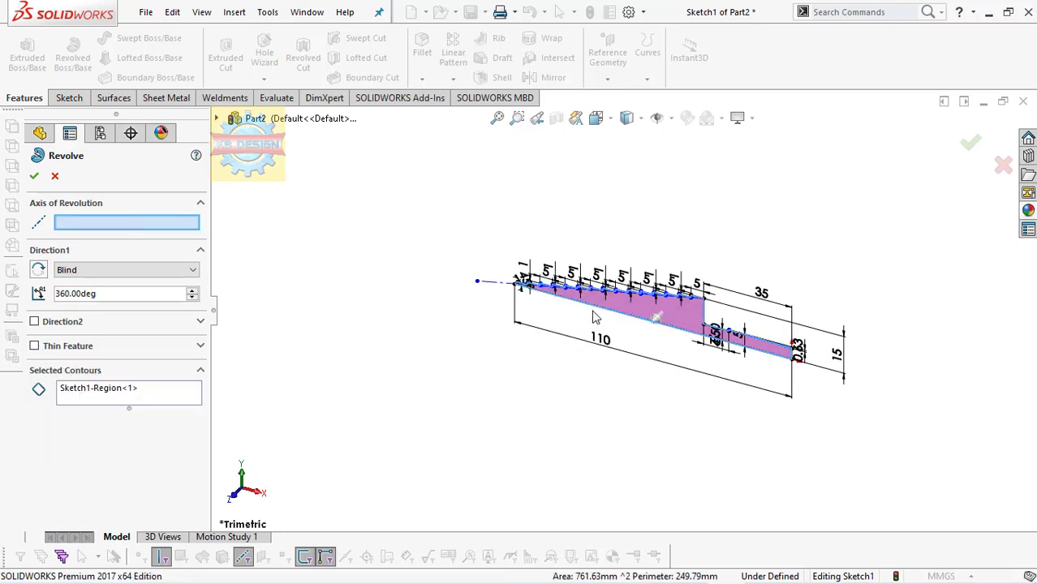
pyautogui.click(596, 309)
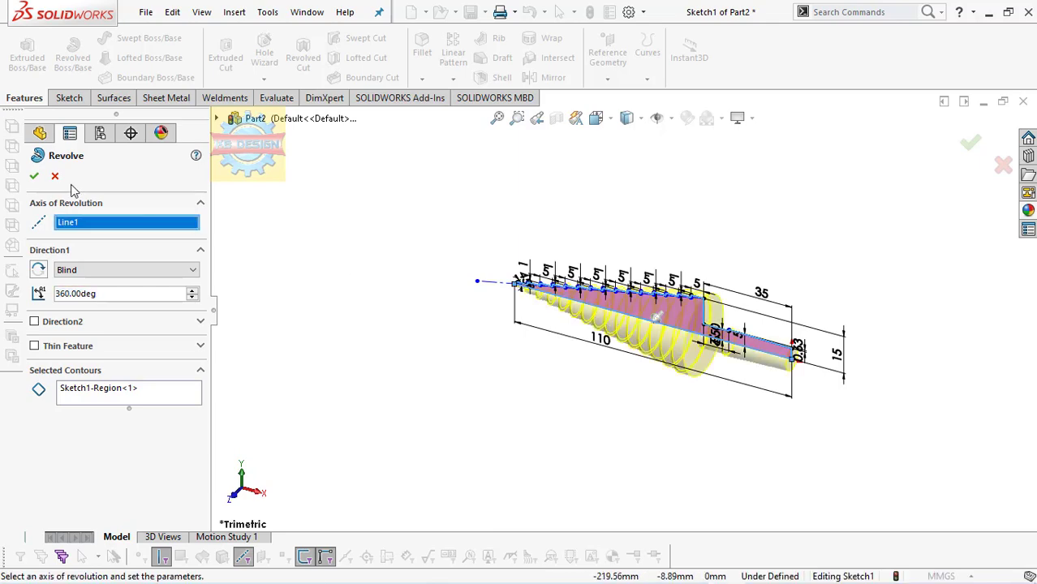
pyautogui.click(33, 176)
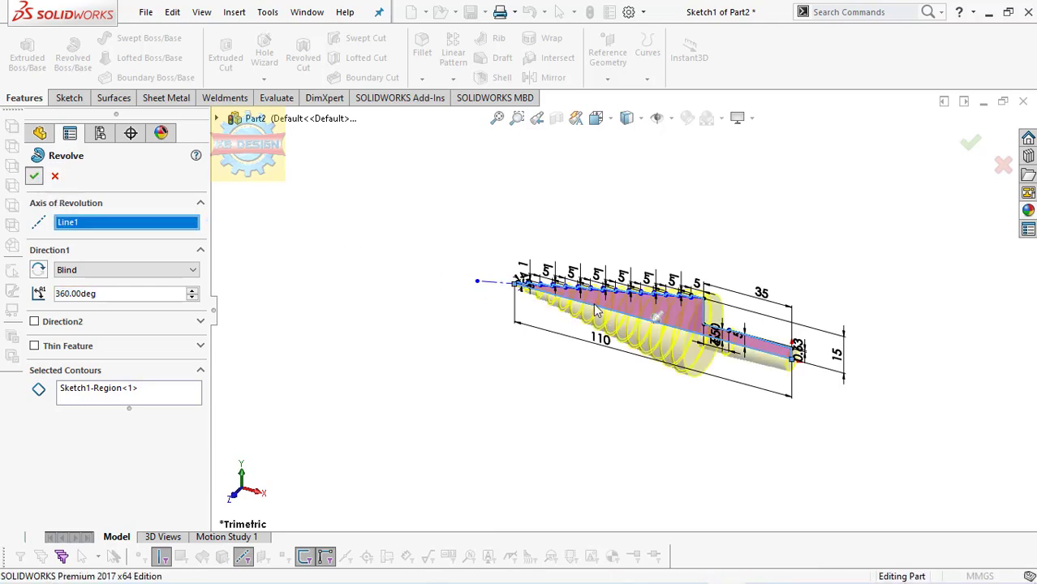
# Orbit and zoom to view the revolved drill body from the side.
pyautogui.moveTo(690, 244)
pyautogui.mouseDown(button='middle')
pyautogui.moveTo(736, 237)
pyautogui.moveTo(764, 331)
pyautogui.moveTo(719, 342)
pyautogui.mouseUp(button='middle')
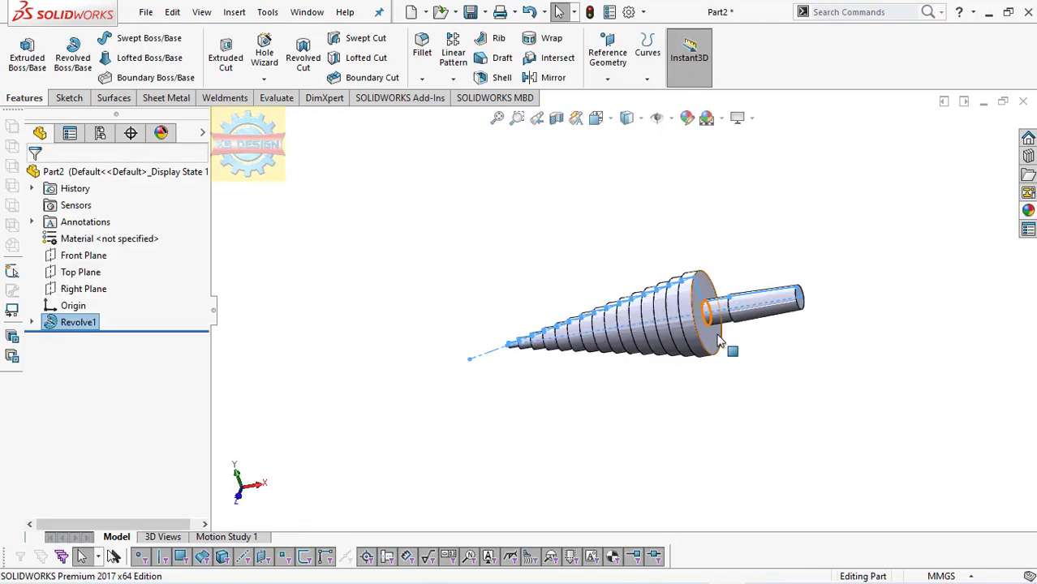
pyautogui.moveTo(711, 304); pyautogui.dragTo(715, 316, button='middle')
pyautogui.scroll(-3, 714, 317)
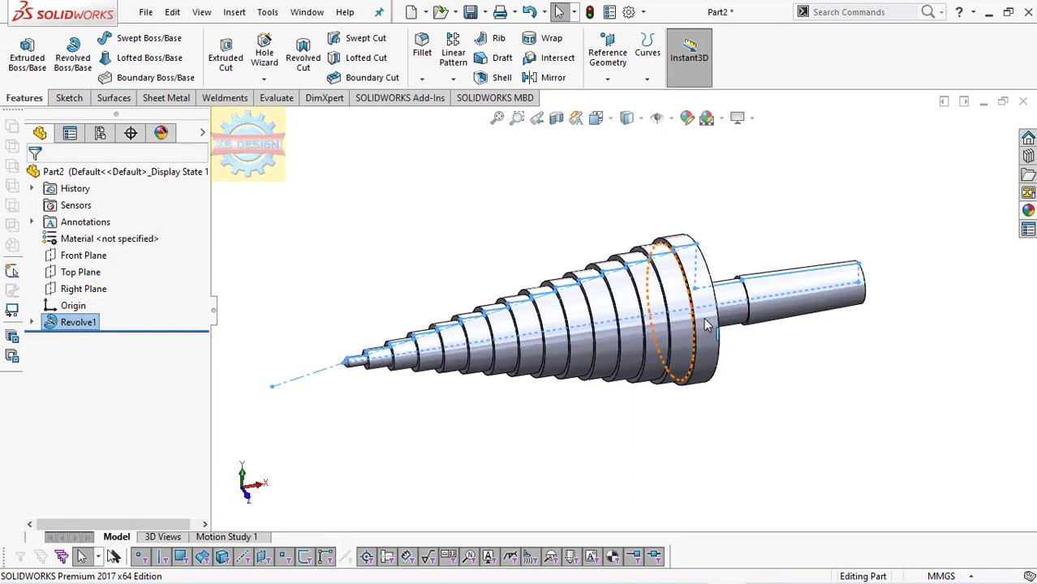
pyautogui.scroll(-3, 714, 316)
pyautogui.click(422, 78)
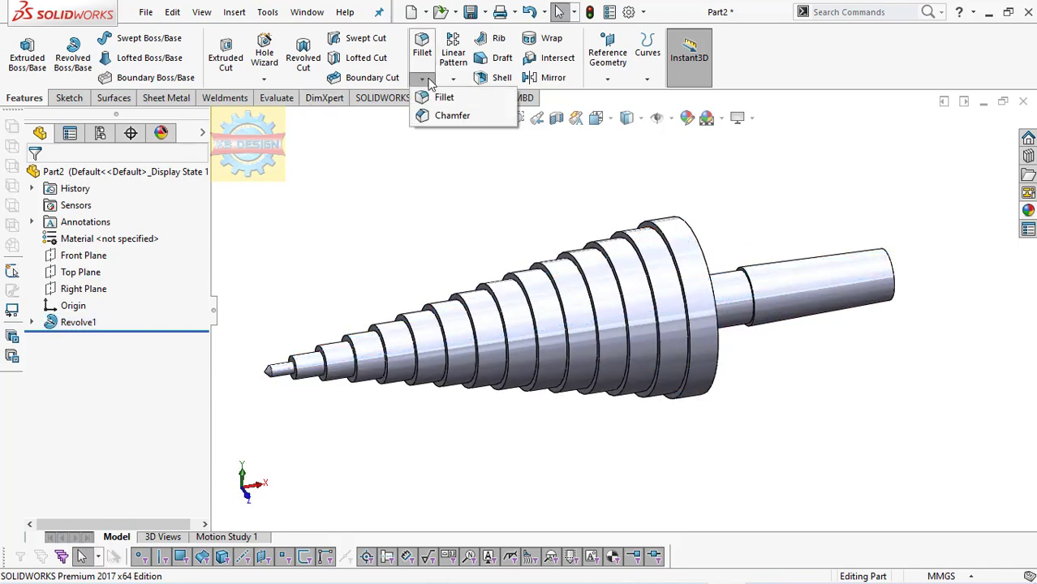
# Chamfer the fourteen ring edges along the stepped body at 1 mm × 45°.
pyautogui.click(426, 115)
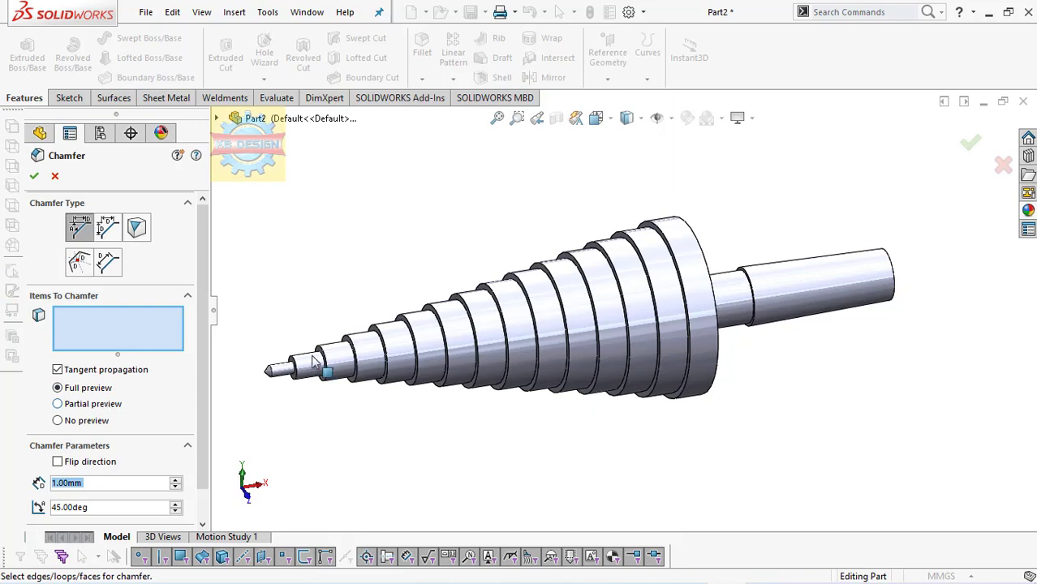
pyautogui.click(645, 243)
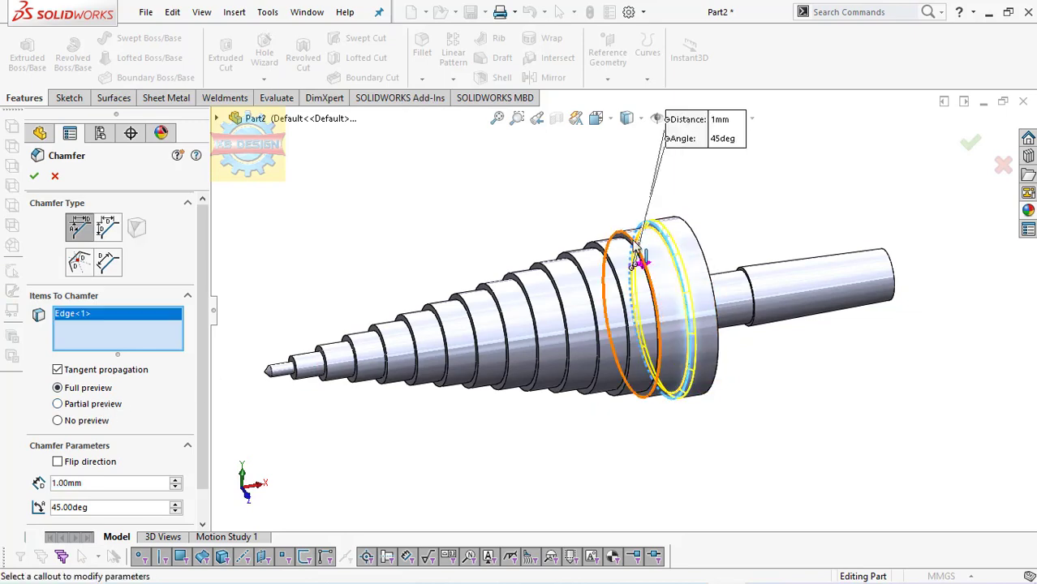
pyautogui.click(623, 262)
pyautogui.click(597, 270)
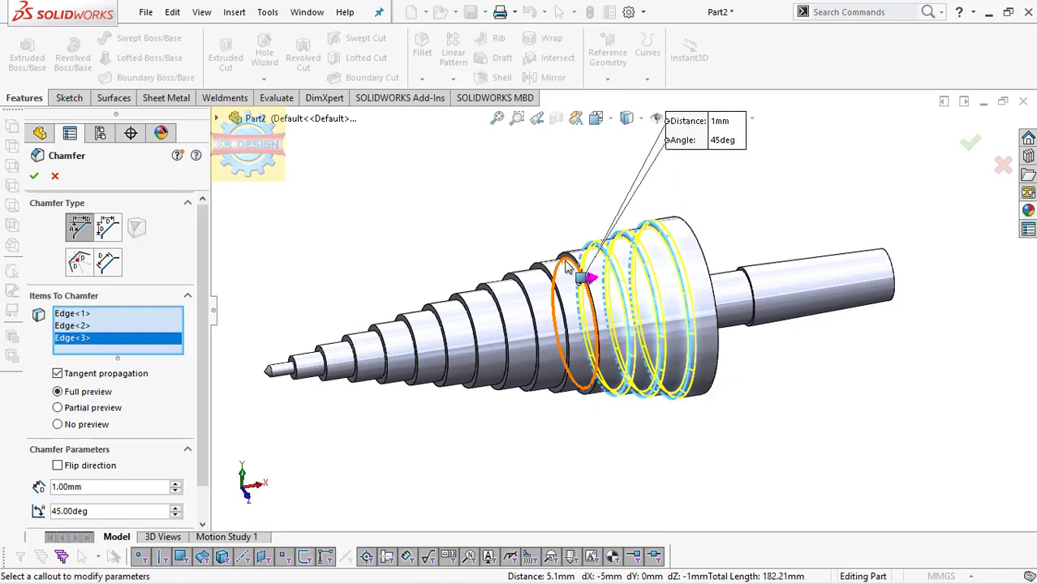
pyautogui.click(568, 270)
pyautogui.click(555, 286)
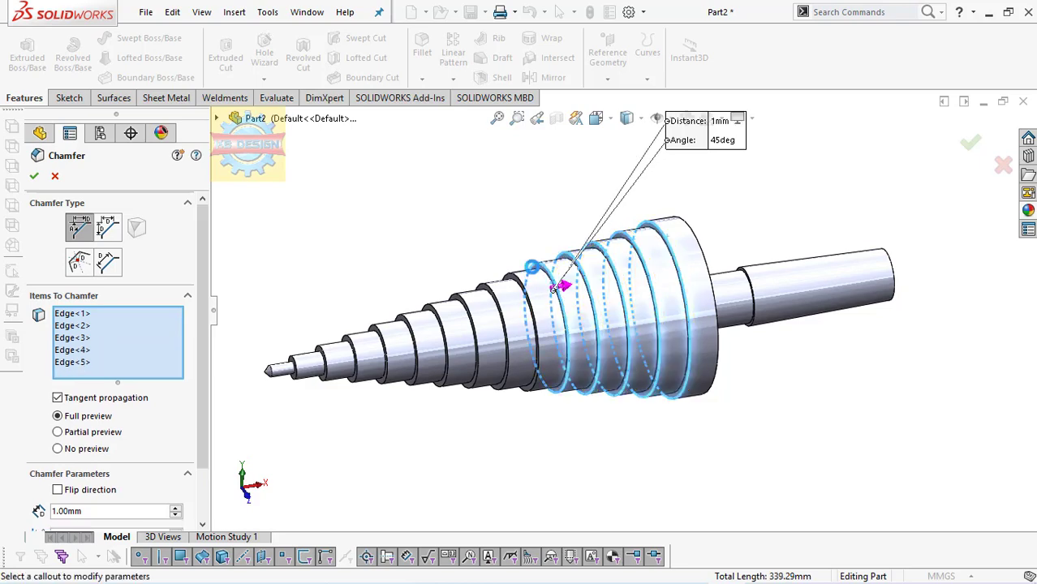
pyautogui.click(529, 288)
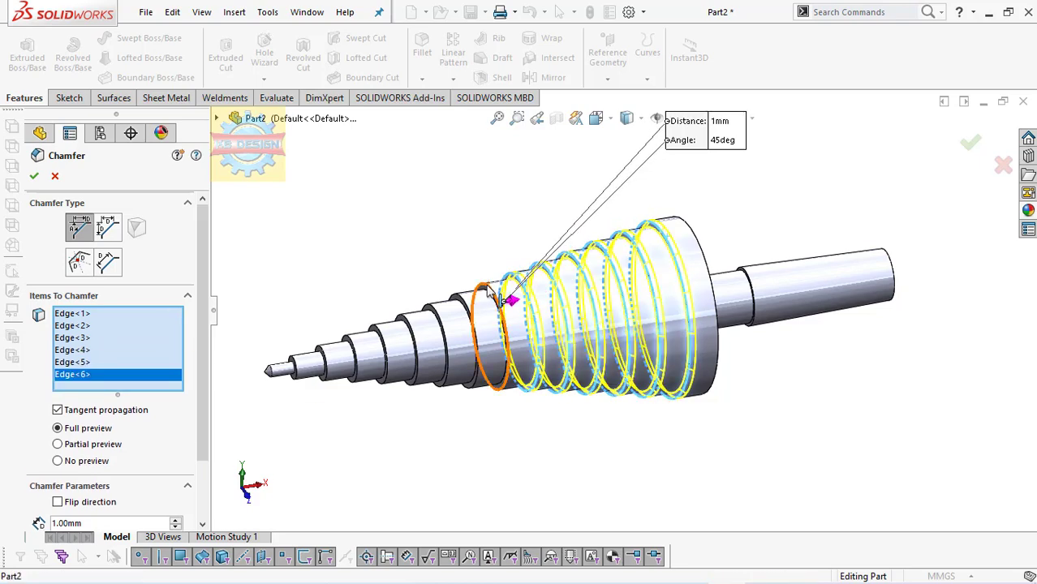
pyautogui.click(489, 293)
pyautogui.click(475, 302)
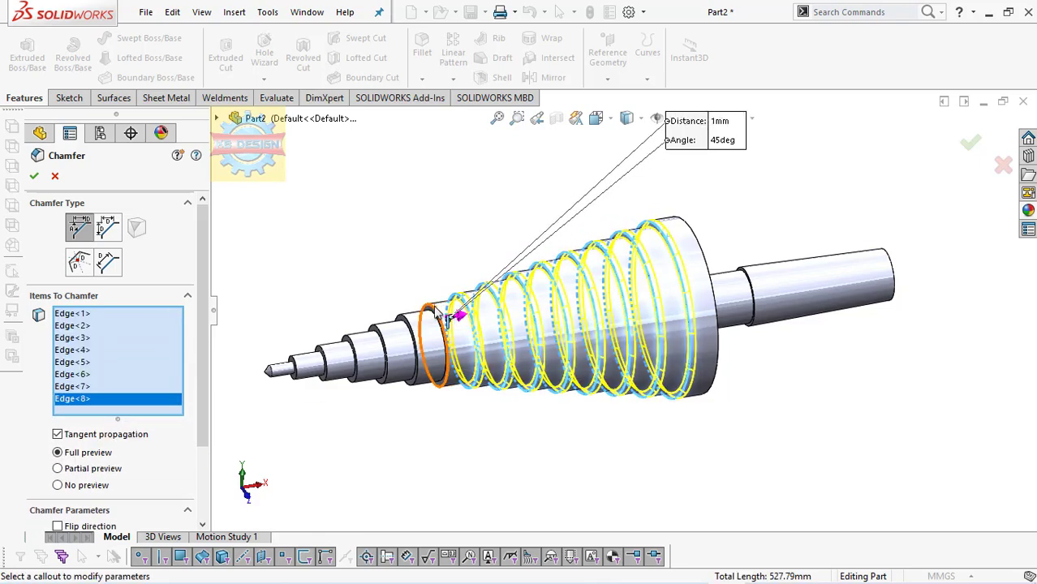
pyautogui.click(434, 314)
pyautogui.click(406, 325)
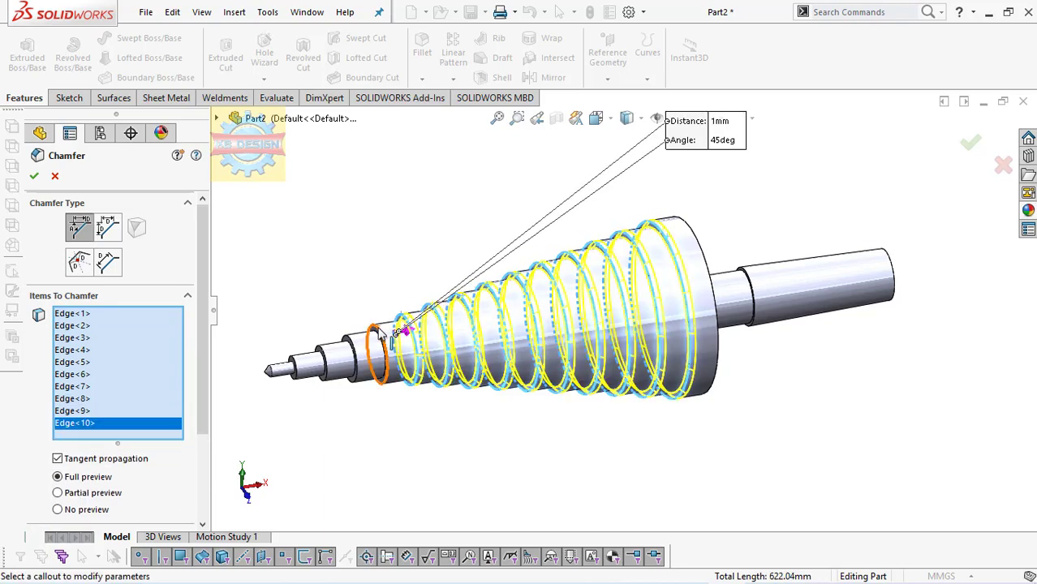
pyautogui.click(379, 333)
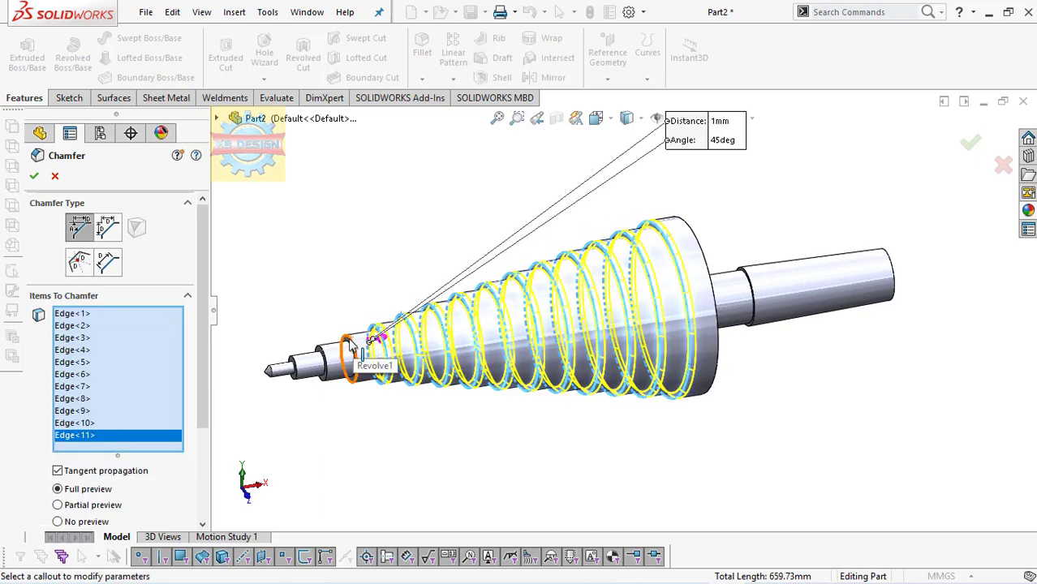
pyautogui.click(354, 343)
pyautogui.click(320, 358)
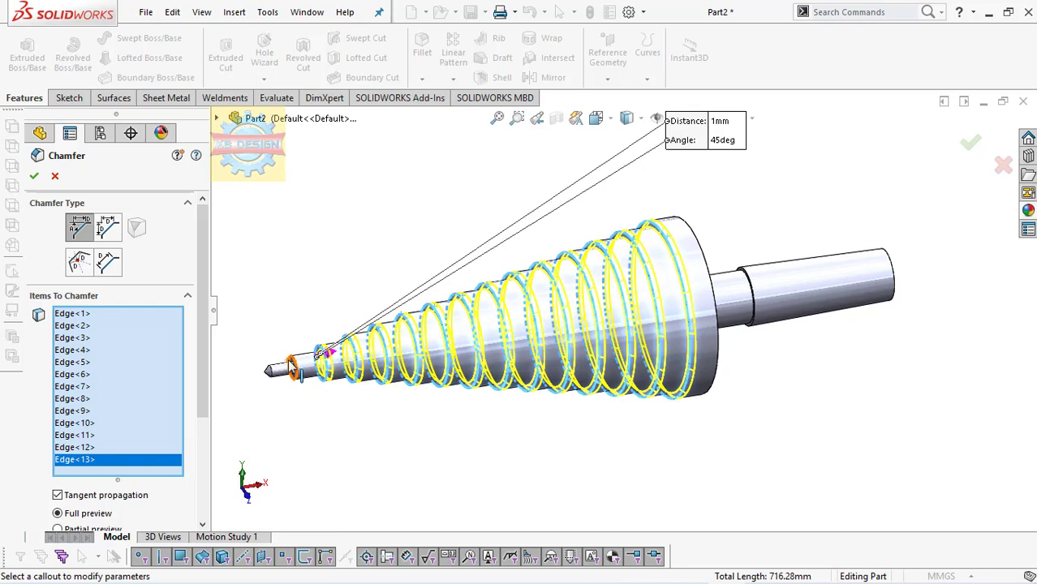
pyautogui.click(292, 367)
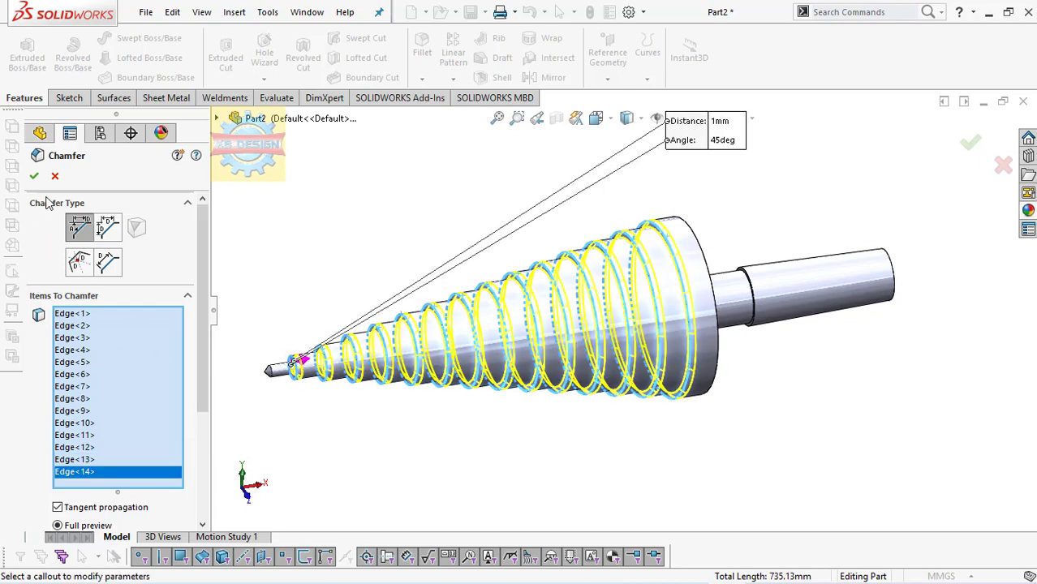
pyautogui.click(34, 177)
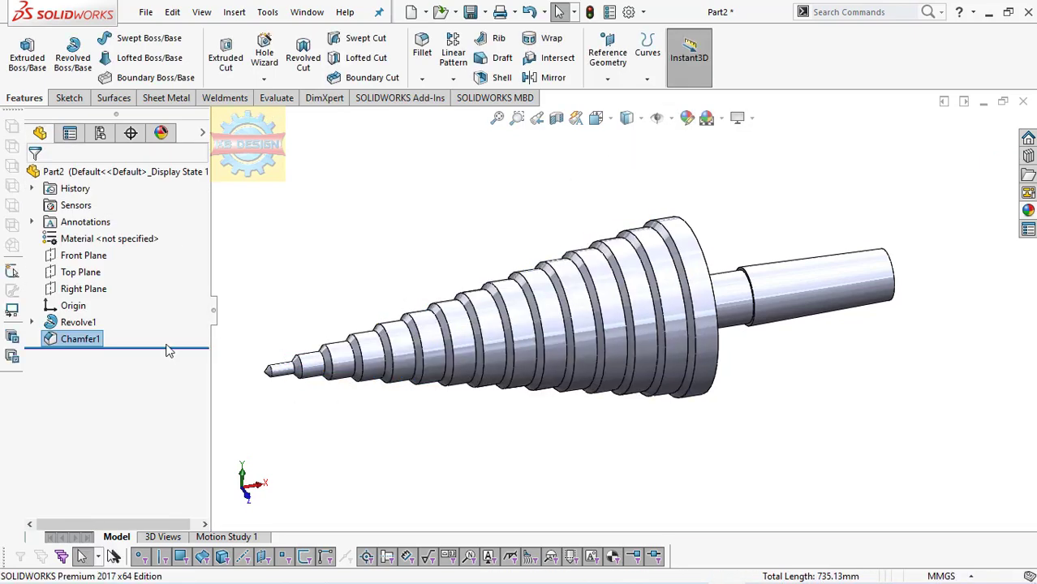
pyautogui.scroll(3, 410, 302)
pyautogui.moveTo(411, 306)
pyautogui.mouseDown(button='middle')
pyautogui.moveTo(581, 307)
pyautogui.moveTo(573, 288)
pyautogui.mouseUp(button='middle')
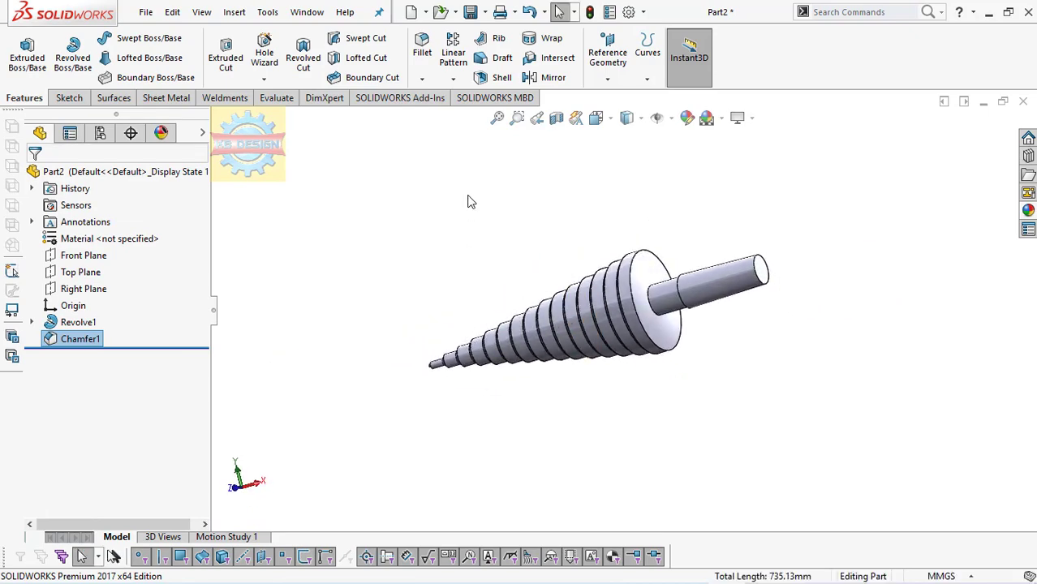
# Create Plane1 through the drill tip vertex, parallel to the large end face.
pyautogui.click(608, 78)
pyautogui.click(622, 98)
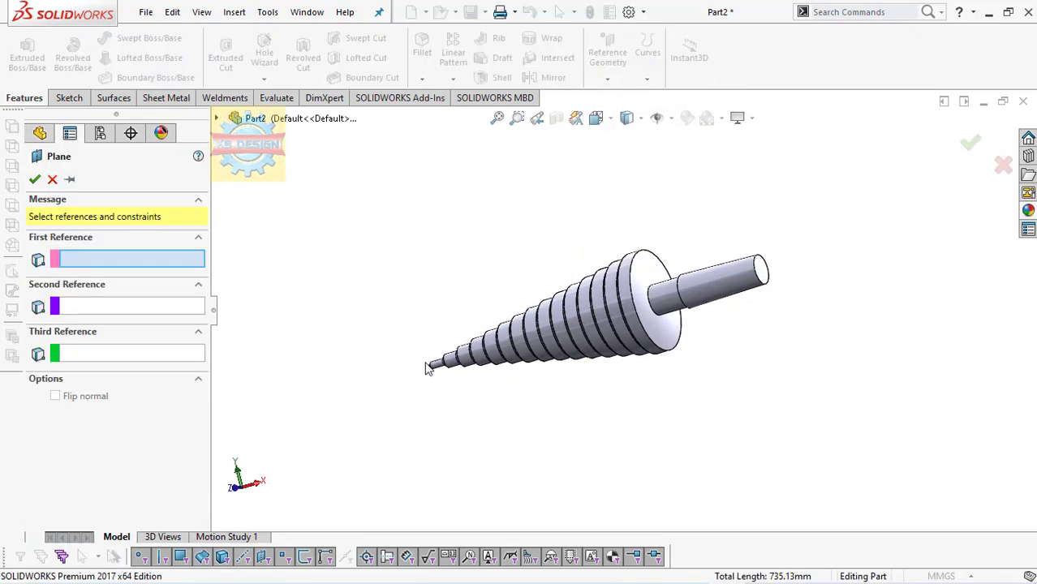
pyautogui.moveTo(479, 393); pyautogui.dragTo(452, 388, button='middle')
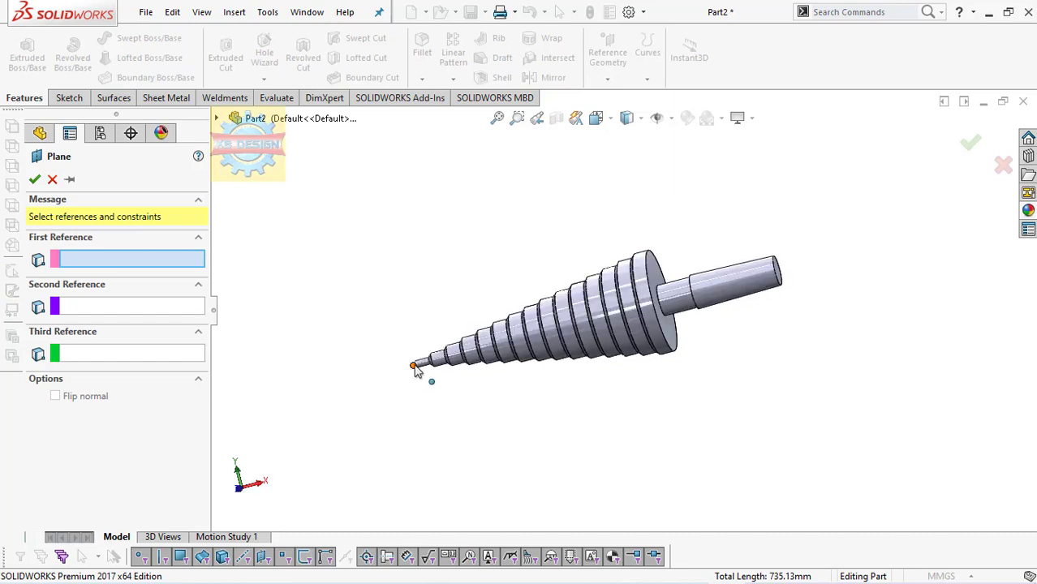
pyautogui.click(414, 366)
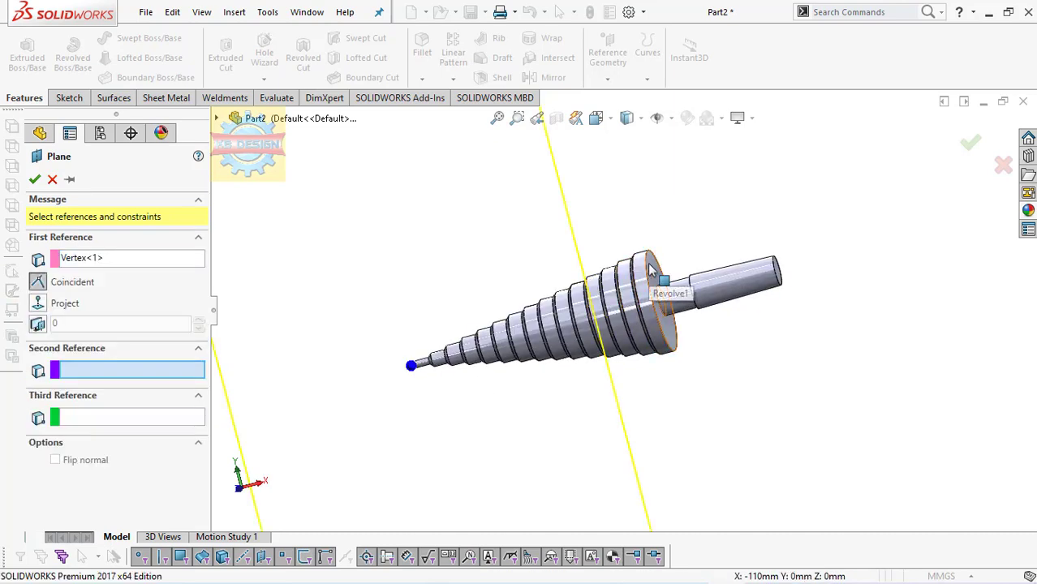
pyautogui.click(654, 289)
pyautogui.click(34, 181)
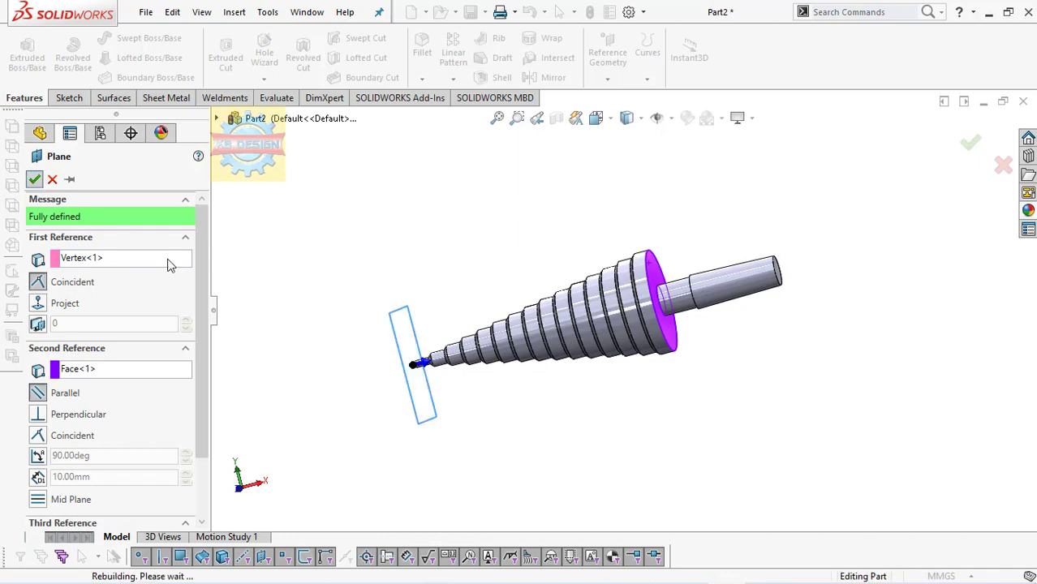
pyautogui.click(69, 97)
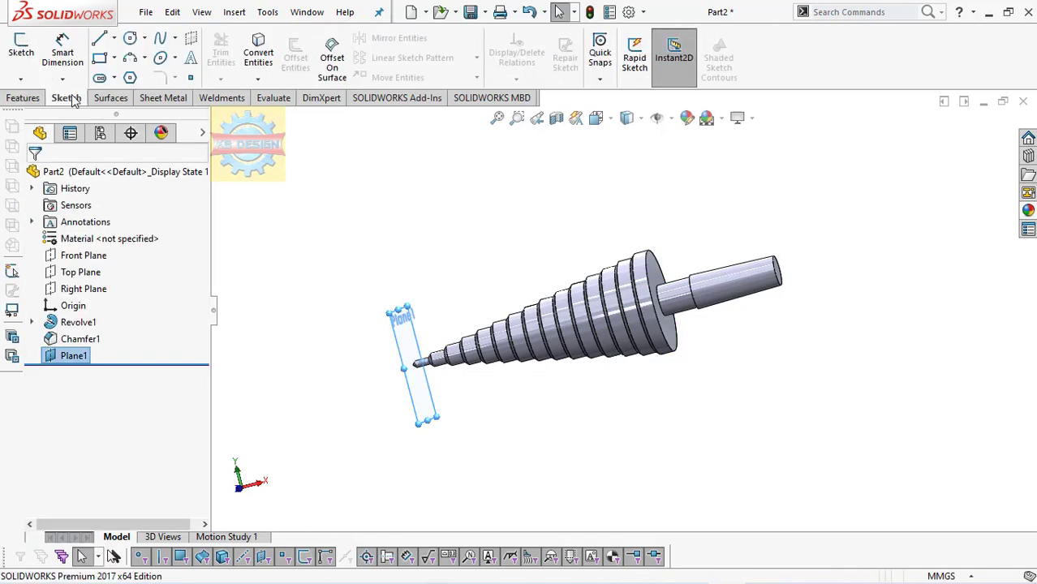
# On Plane1, sketch a circle at the tip origin and dimension it to 2 mm diameter.
pyautogui.click(22, 50)
pyautogui.click(132, 40)
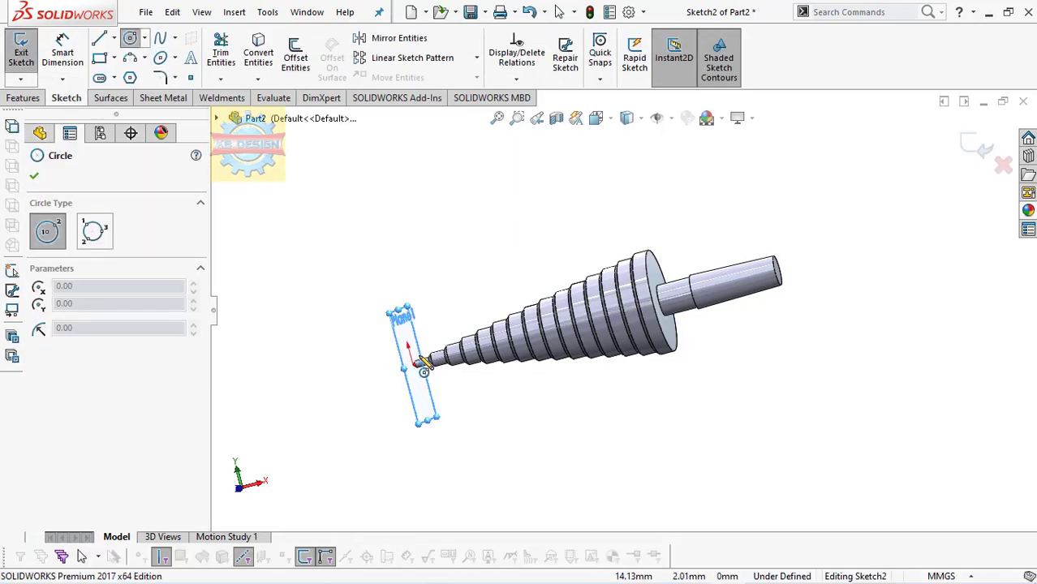
pyautogui.scroll(-5, 457, 389)
pyautogui.click(461, 364)
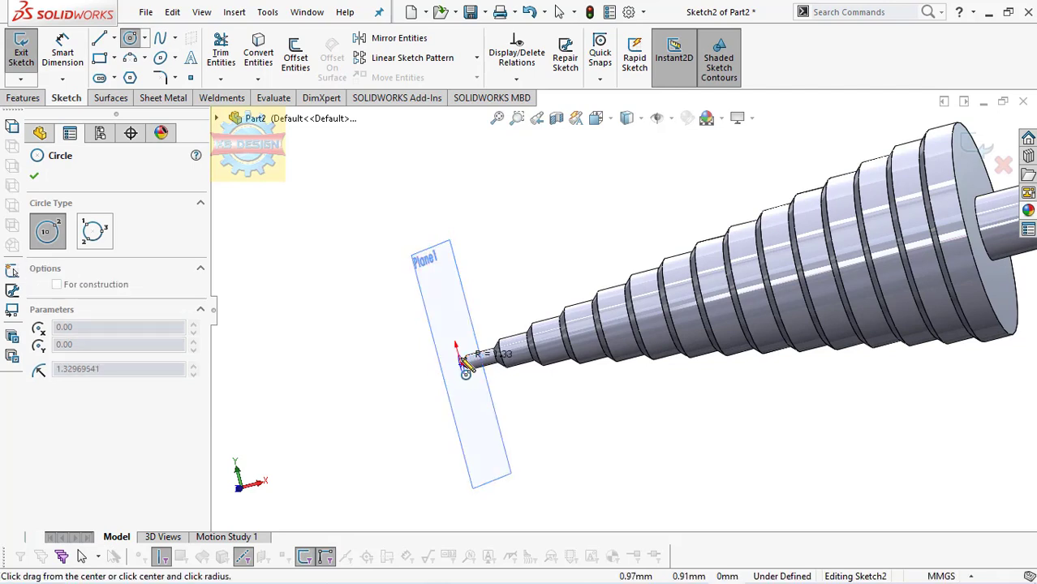
pyautogui.click(463, 366)
pyautogui.press('Escape')
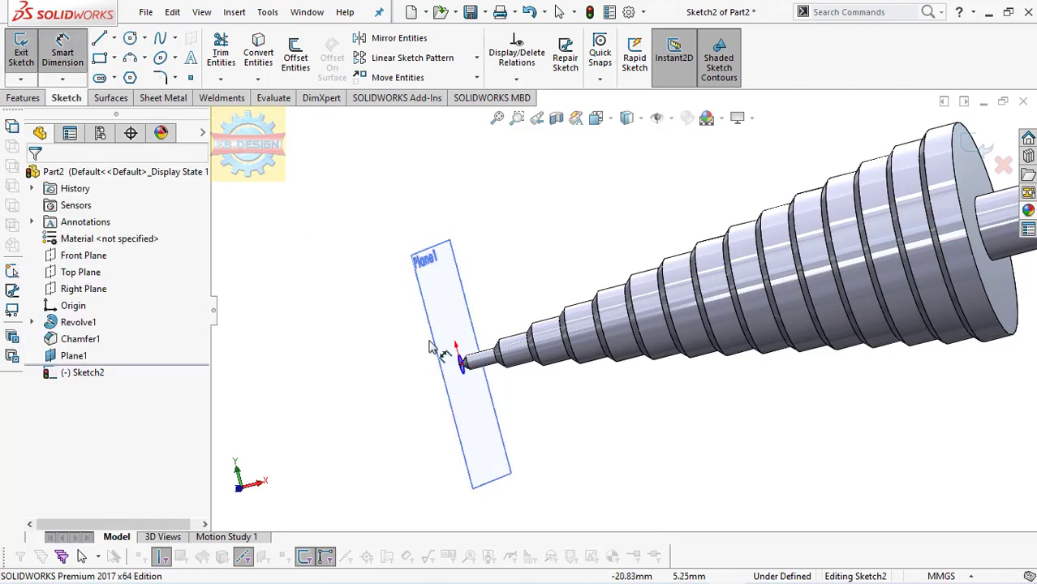
pyautogui.click(462, 364)
pyautogui.click(400, 364)
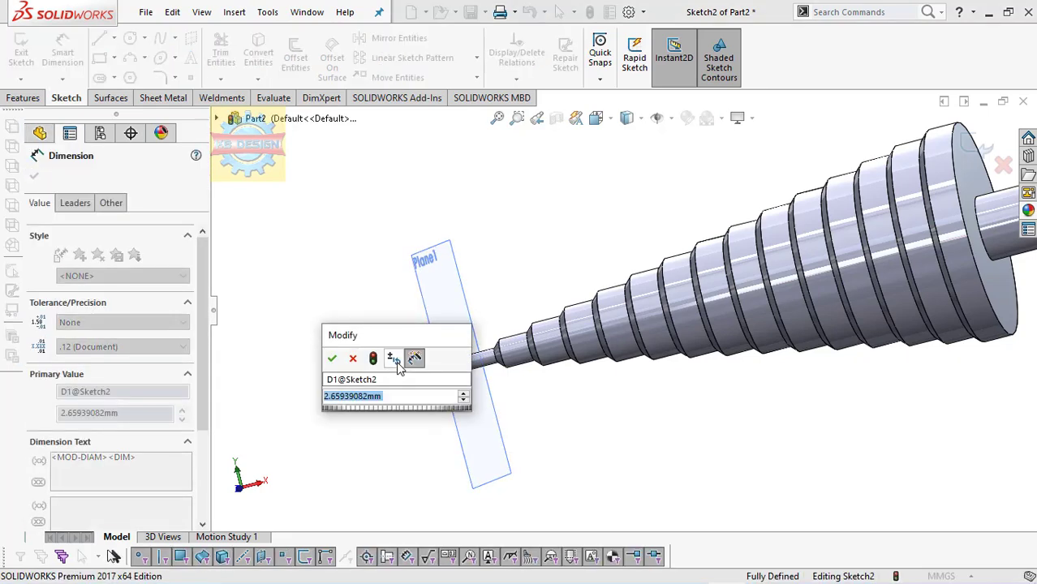
pyautogui.write('2')
pyautogui.press('Return')
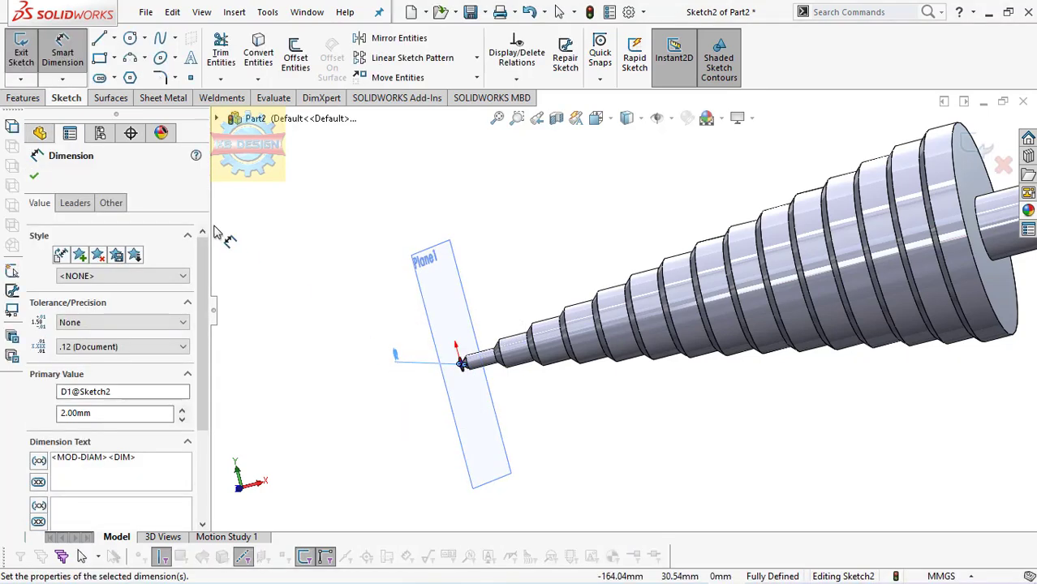
pyautogui.click(23, 98)
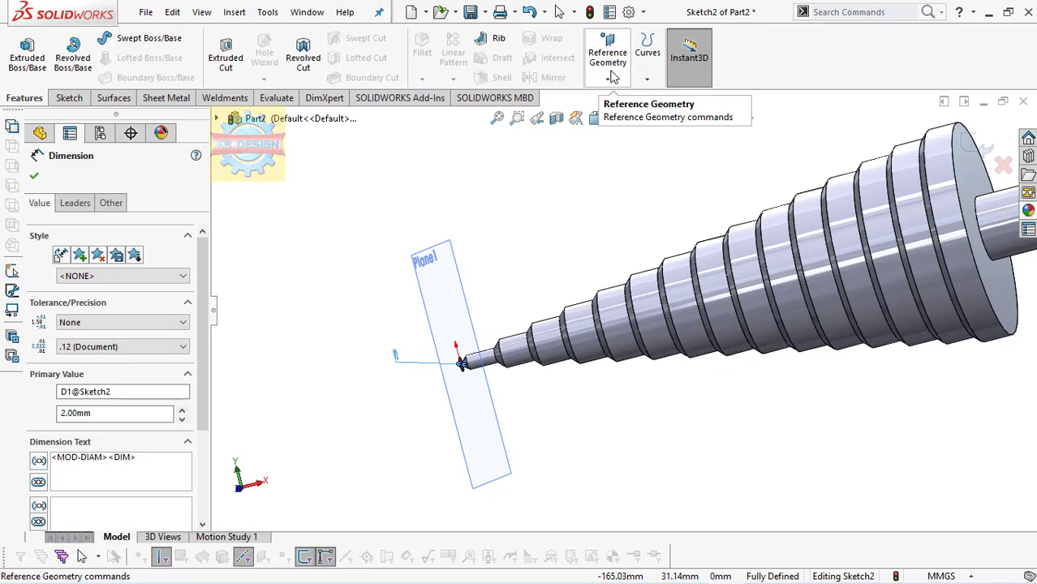
# Create a clockwise helix from the tip circle: 150 mm high, 1 revolution, 11.30° outward taper.
pyautogui.click(648, 52)
pyautogui.click(670, 116)
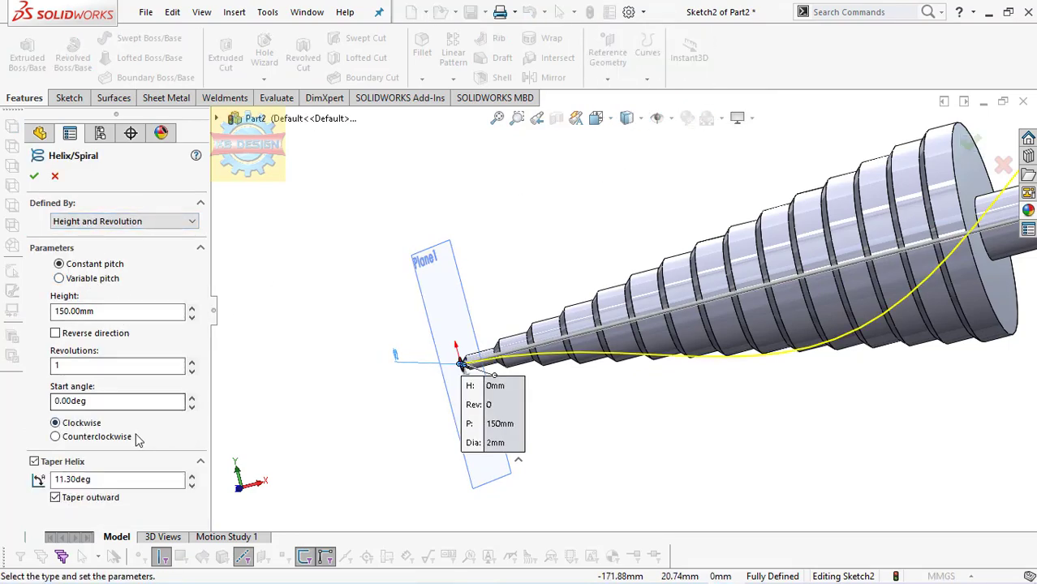
pyautogui.scroll(3, 687, 367)
pyautogui.scroll(2, 687, 368)
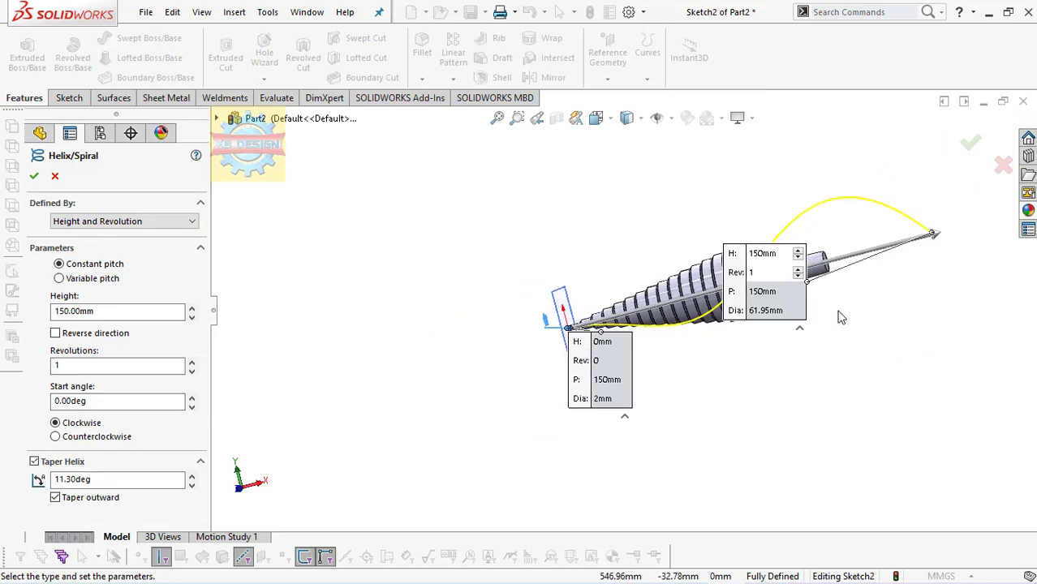
pyautogui.click(33, 176)
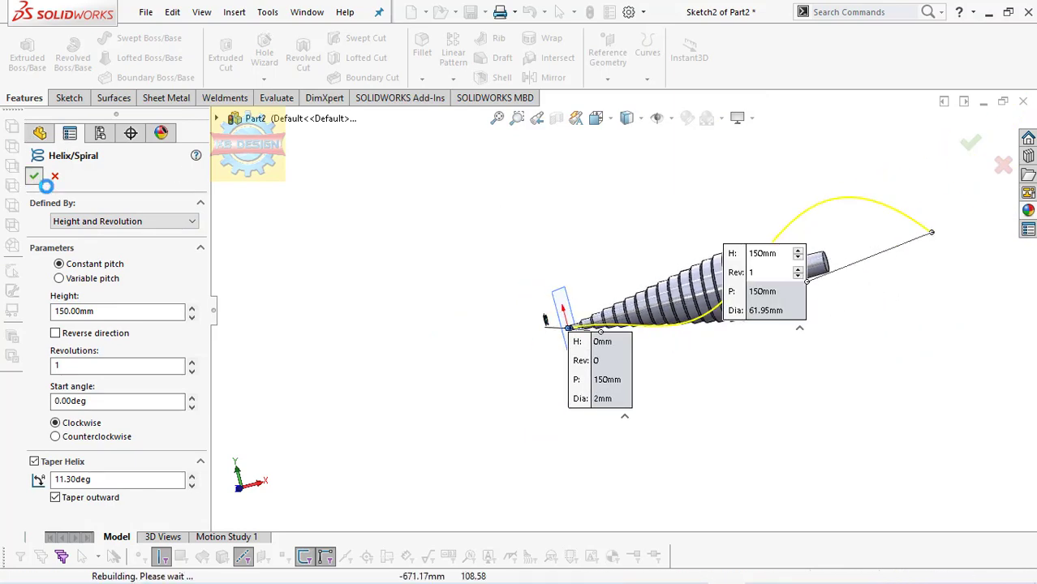
pyautogui.click(583, 354)
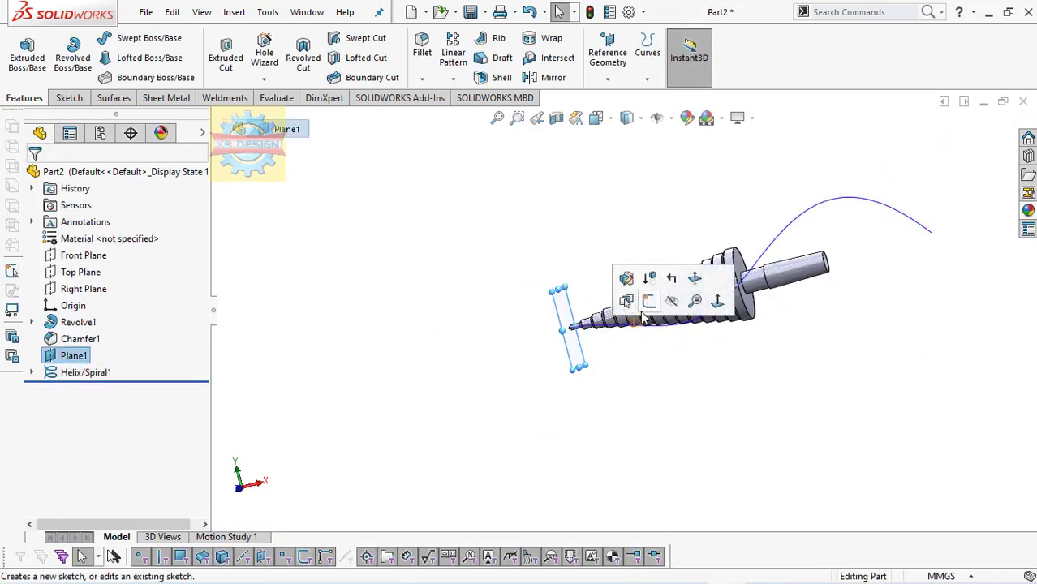
# Hide Plane1 and zoom out the view.
pyautogui.click(670, 302)
pyautogui.scroll(-3, 595, 345)
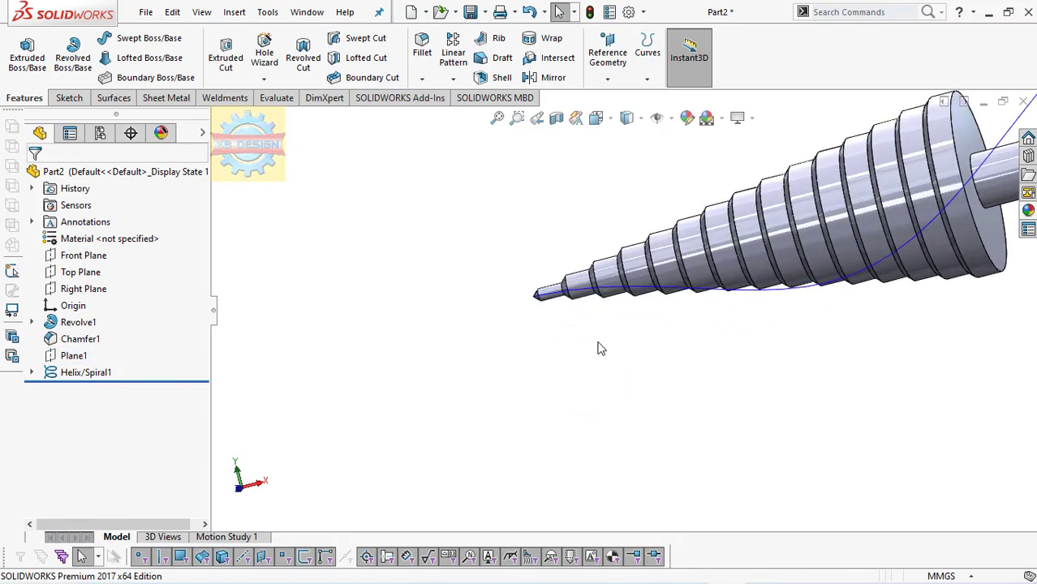
pyautogui.scroll(-2, 580, 372)
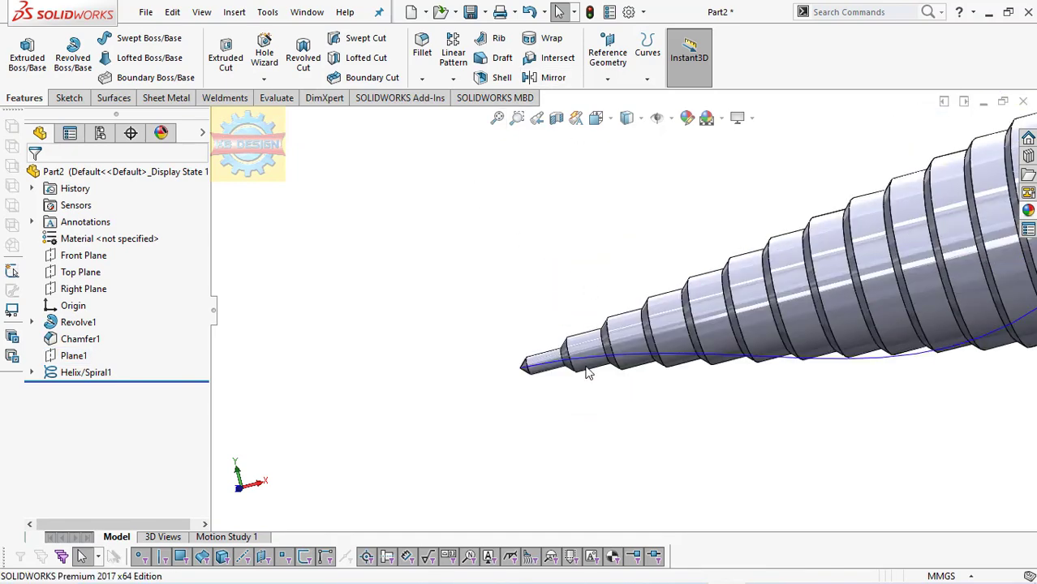
pyautogui.scroll(-2, 581, 377)
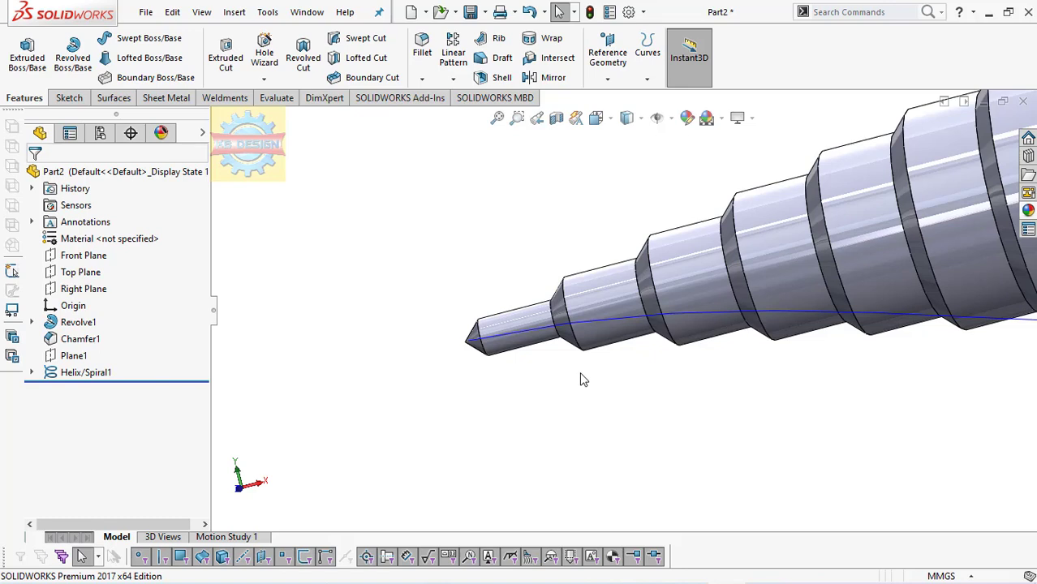
# Create Plane2 perpendicular to the helix at its start point at the drill tip.
pyautogui.click(611, 79)
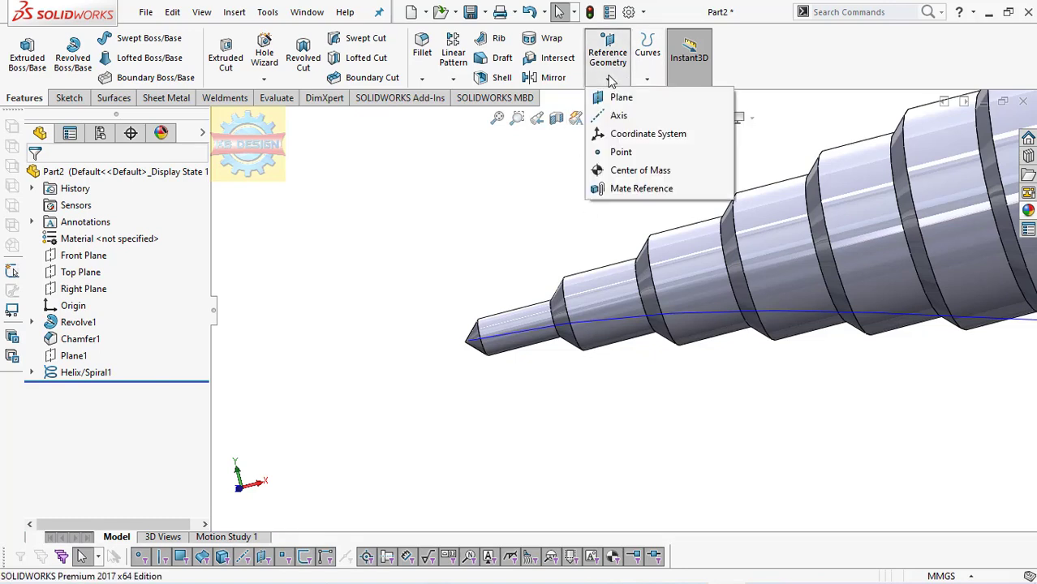
pyautogui.click(641, 77)
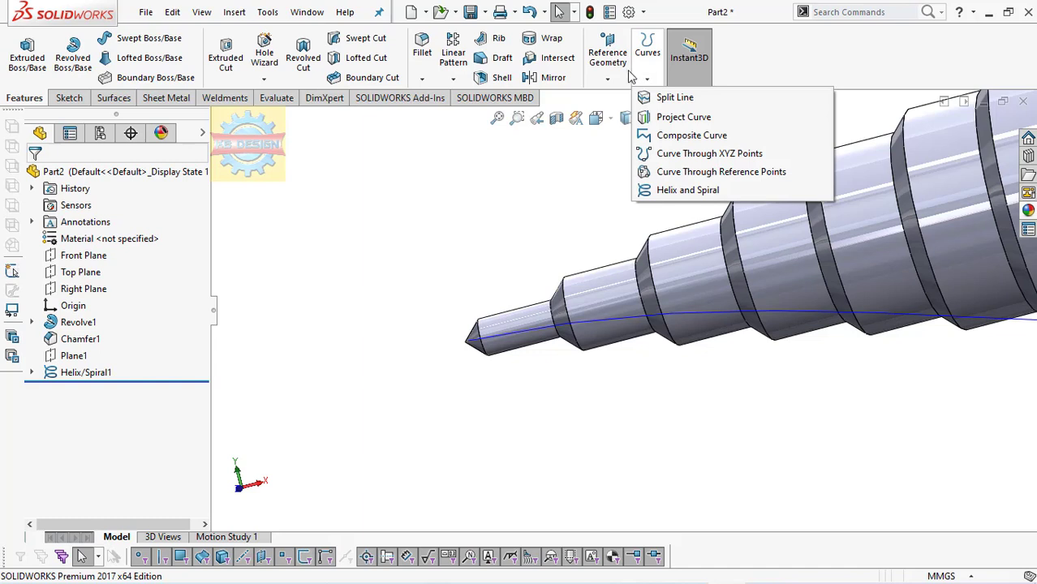
pyautogui.click(616, 78)
pyautogui.click(621, 96)
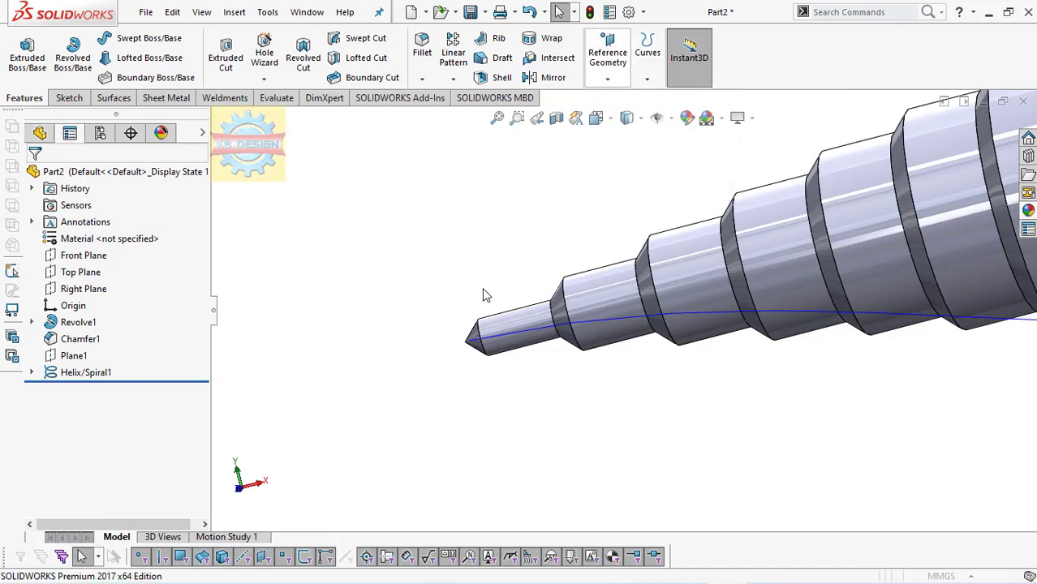
pyautogui.click(481, 341)
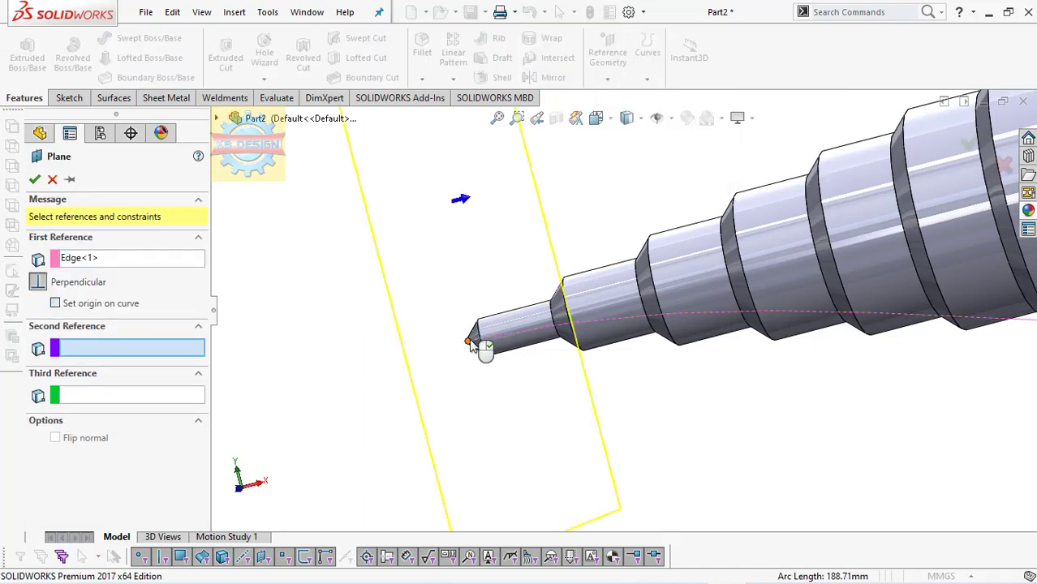
pyautogui.scroll(-2, 471, 342)
pyautogui.scroll(-2, 511, 351)
pyautogui.click(466, 325)
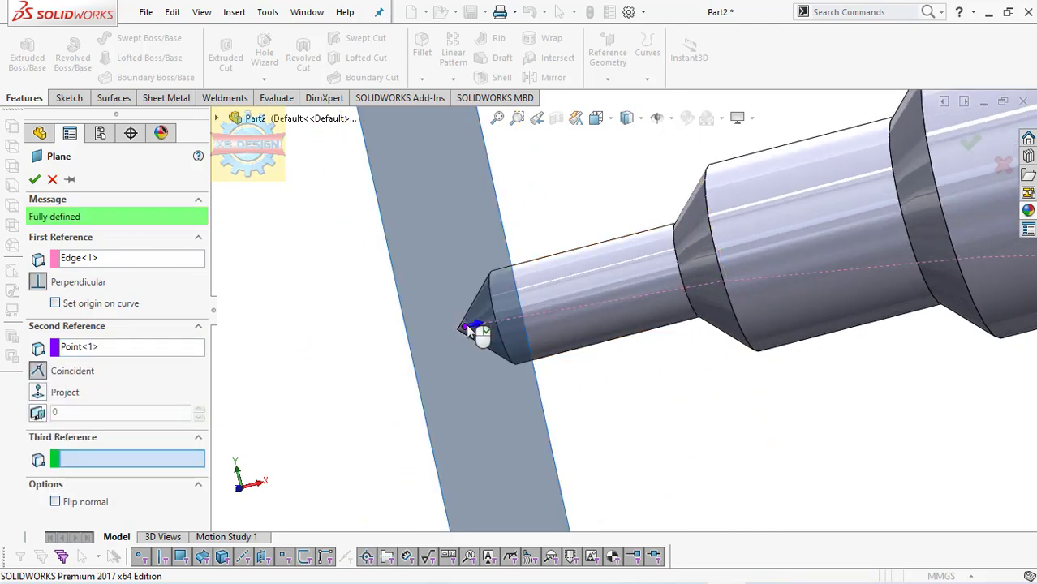
pyautogui.click(33, 180)
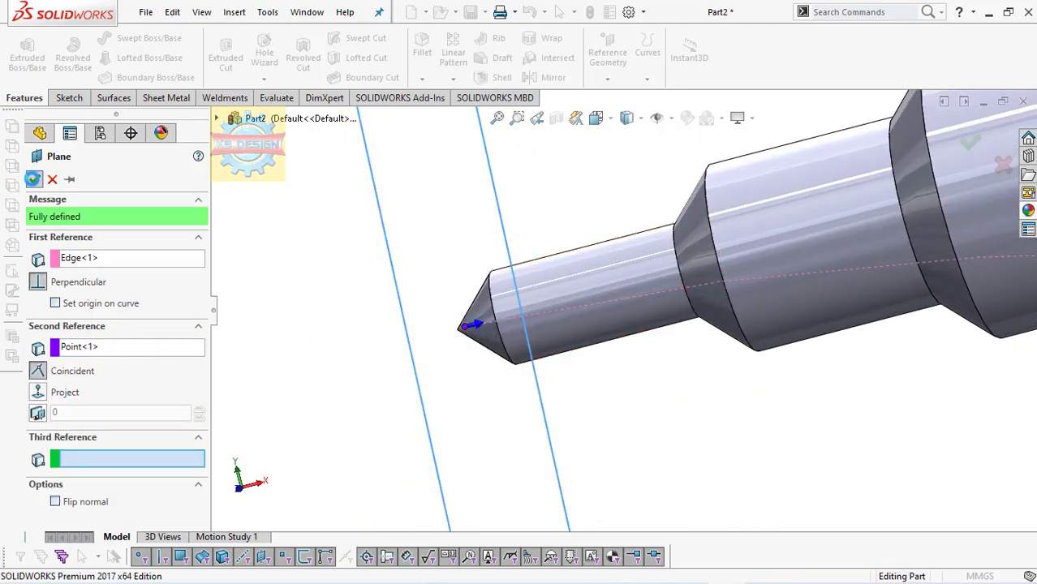
pyautogui.click(69, 97)
# On Plane2, sketch a 0.75-radius circle centred at the drill tip and exit the sketch.
pyautogui.click(24, 57)
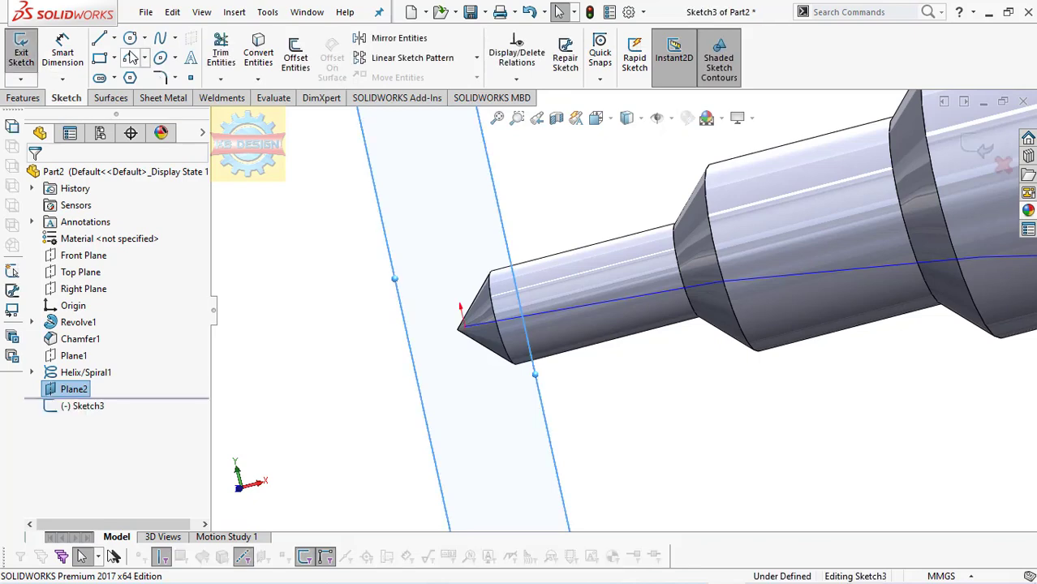
pyautogui.click(130, 41)
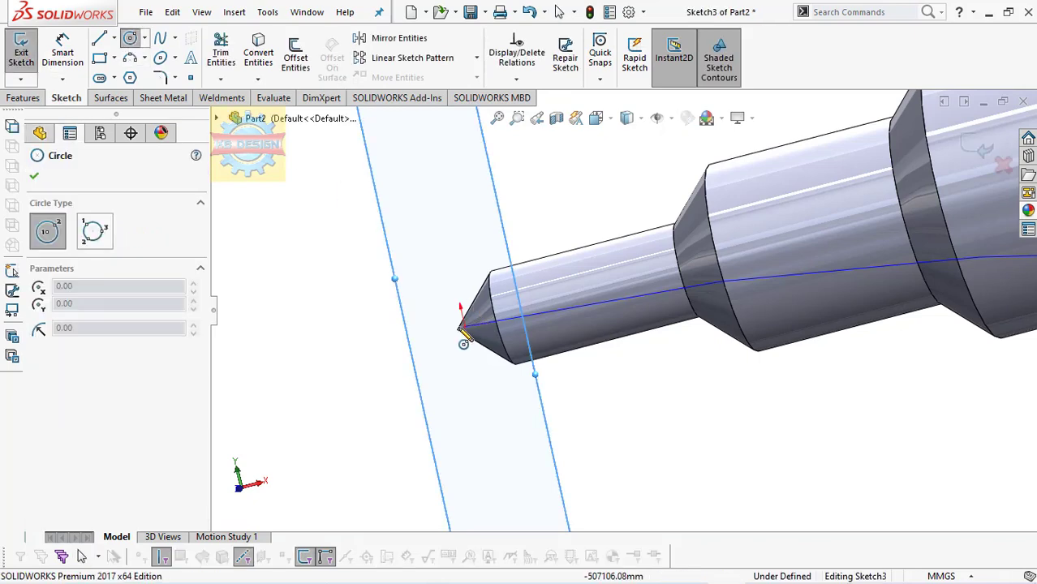
pyautogui.moveTo(363, 398)
pyautogui.mouseDown(button='middle')
pyautogui.moveTo(428, 370)
pyautogui.moveTo(553, 353)
pyautogui.moveTo(526, 341)
pyautogui.moveTo(573, 347)
pyautogui.mouseUp(button='middle')
pyautogui.click(532, 335)
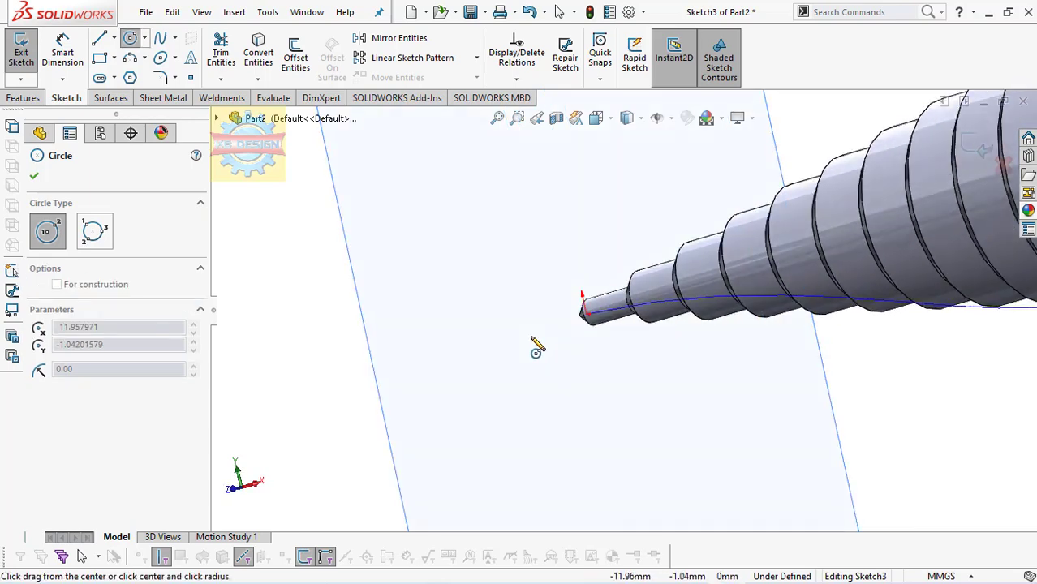
pyautogui.click(555, 333)
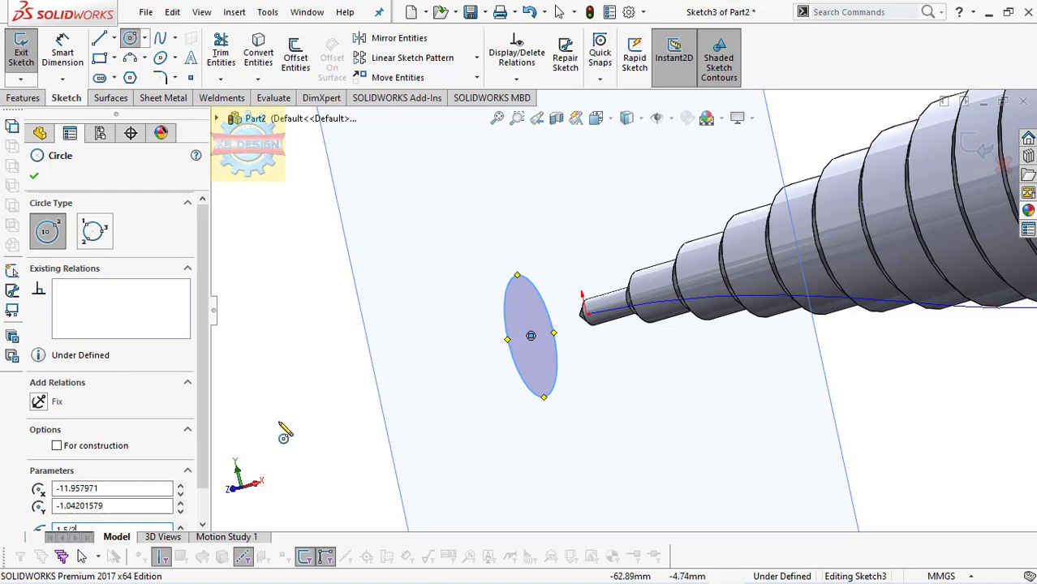
pyautogui.scroll(-1, 206, 452)
pyautogui.click(55, 453)
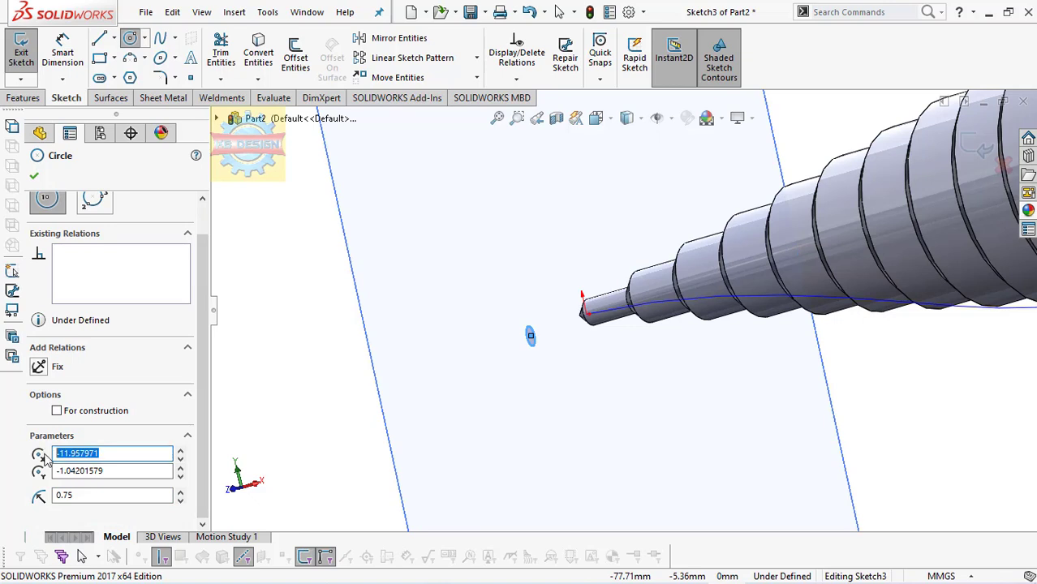
pyautogui.write('2')
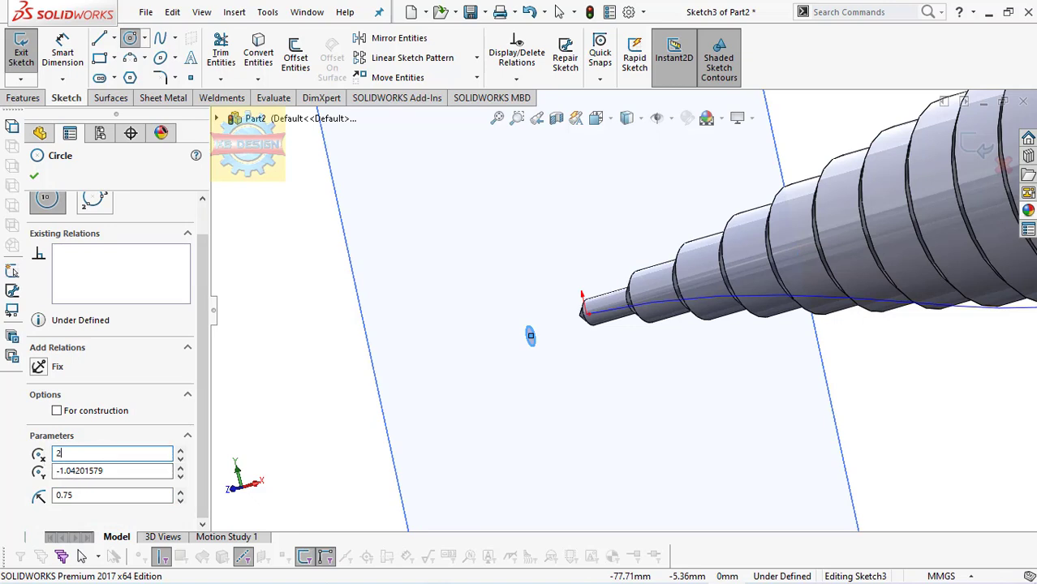
pyautogui.press('Tab')
pyautogui.write('0')
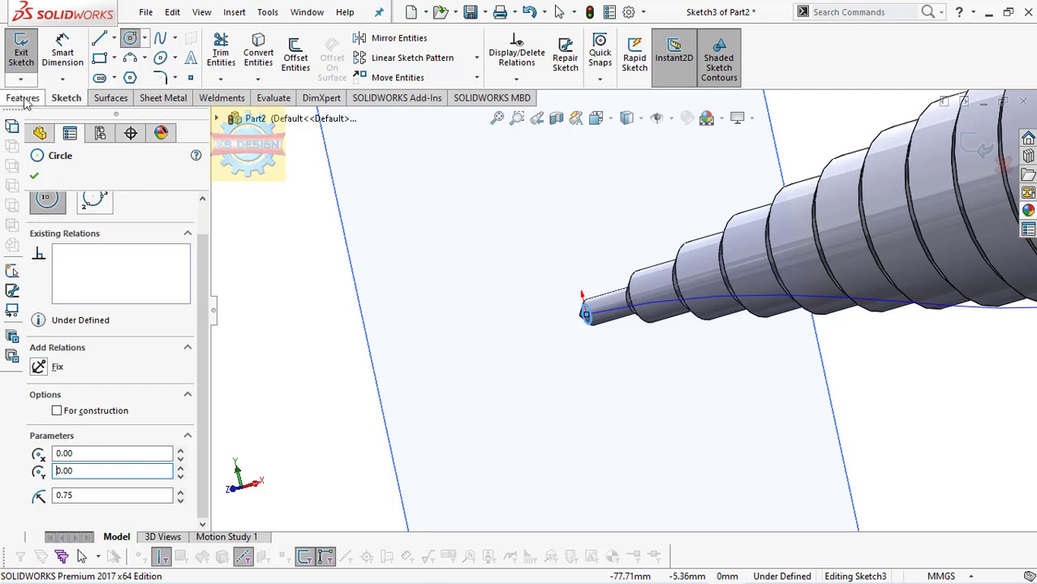
pyautogui.click(21, 53)
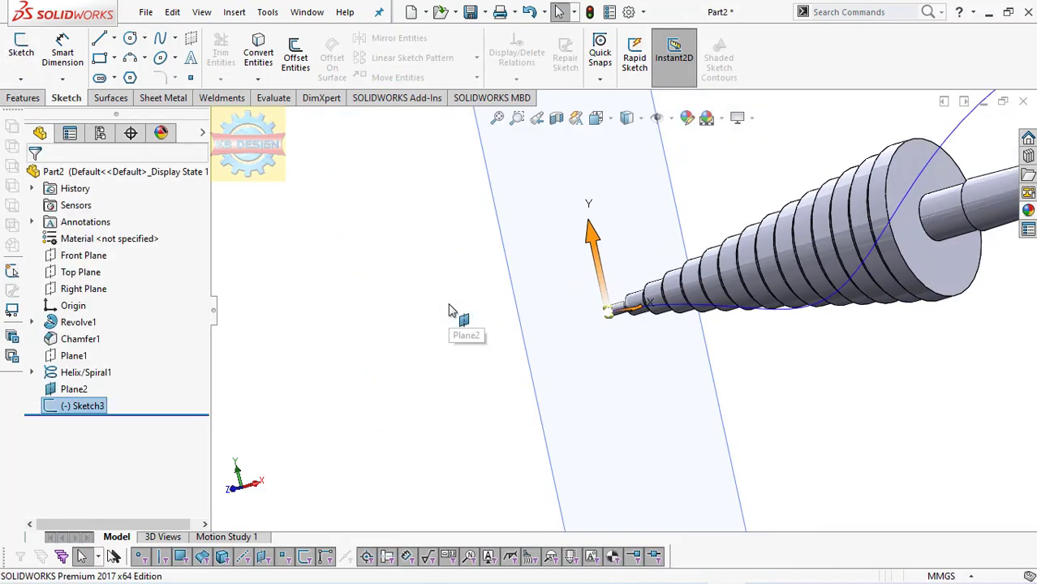
# Hide Plane2 and create Plane3 perpendicular to the helix at its far endpoint.
pyautogui.click(637, 374)
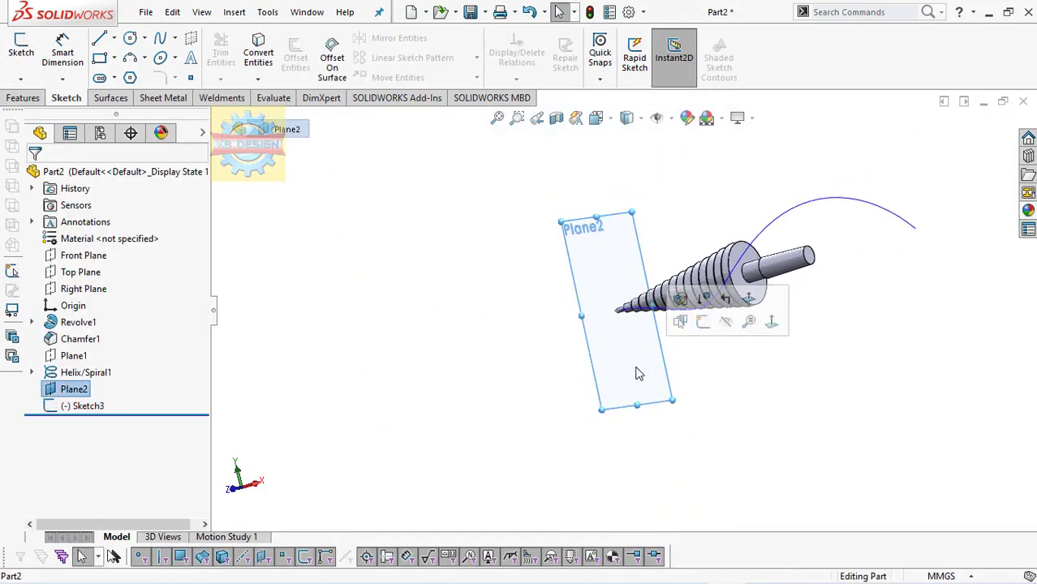
pyautogui.click(726, 321)
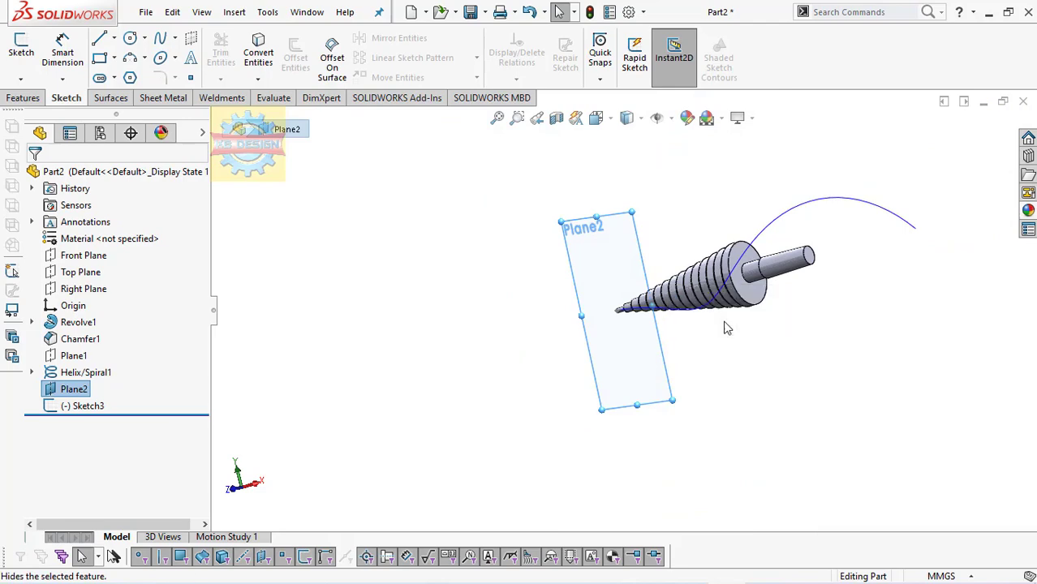
pyautogui.click(21, 98)
pyautogui.click(607, 50)
pyautogui.click(620, 98)
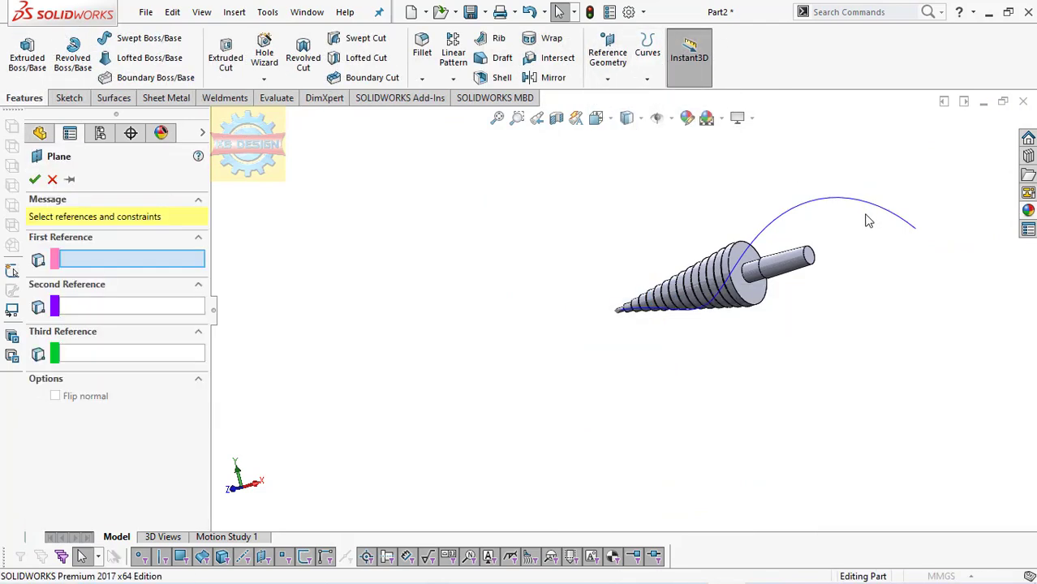
pyautogui.click(909, 224)
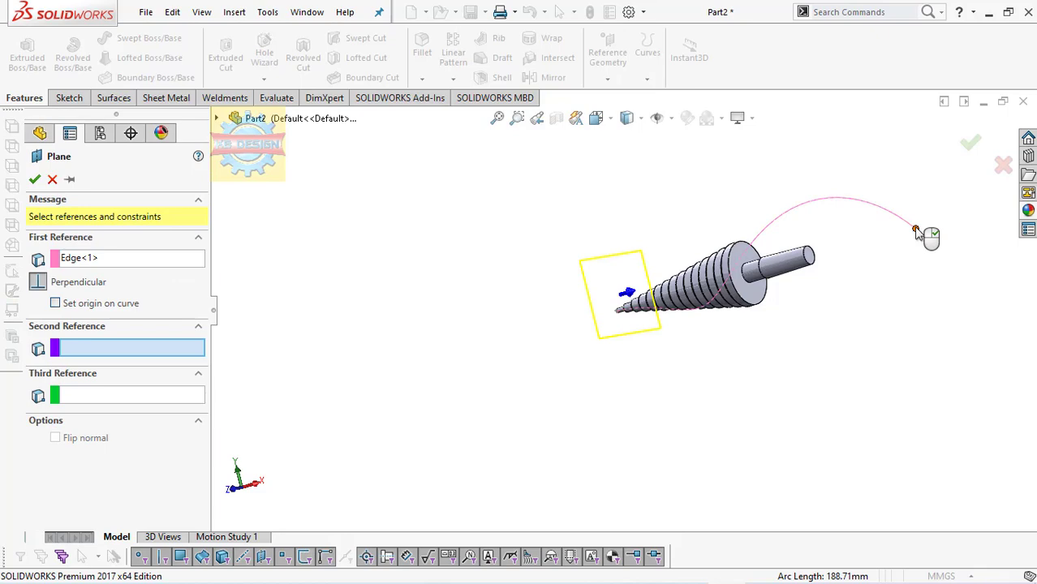
pyautogui.click(915, 232)
pyautogui.click(34, 180)
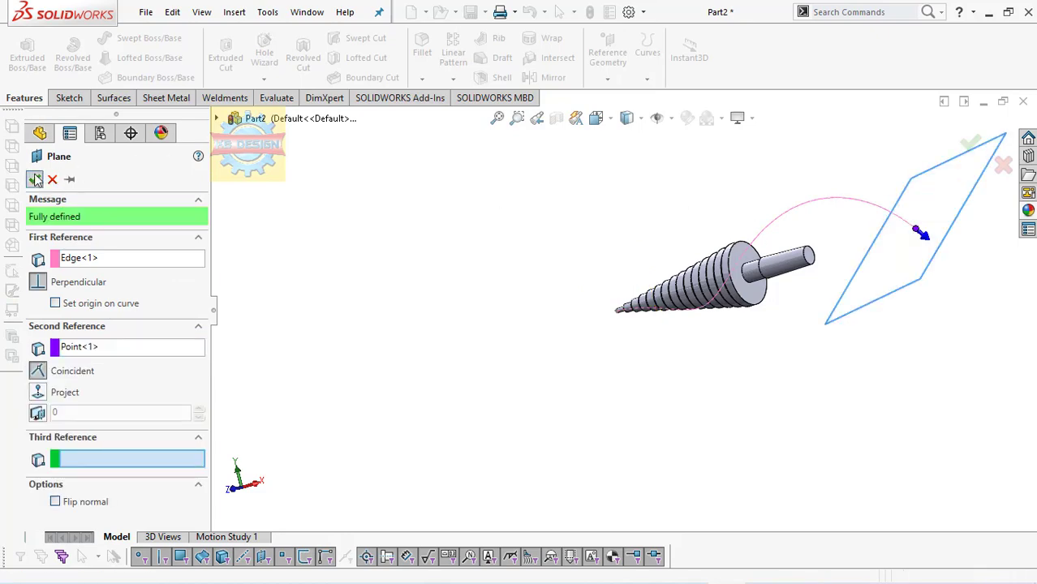
# On Plane3, sketch a 23.25-radius circle centred at the helix end, then exit the sketch.
pyautogui.click(65, 97)
pyautogui.click(20, 53)
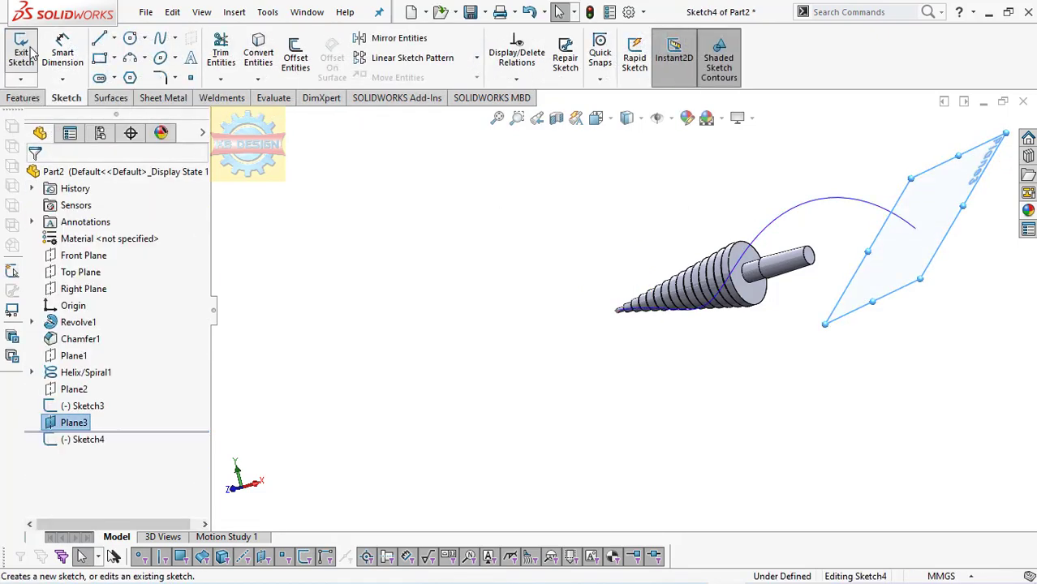
pyautogui.click(129, 38)
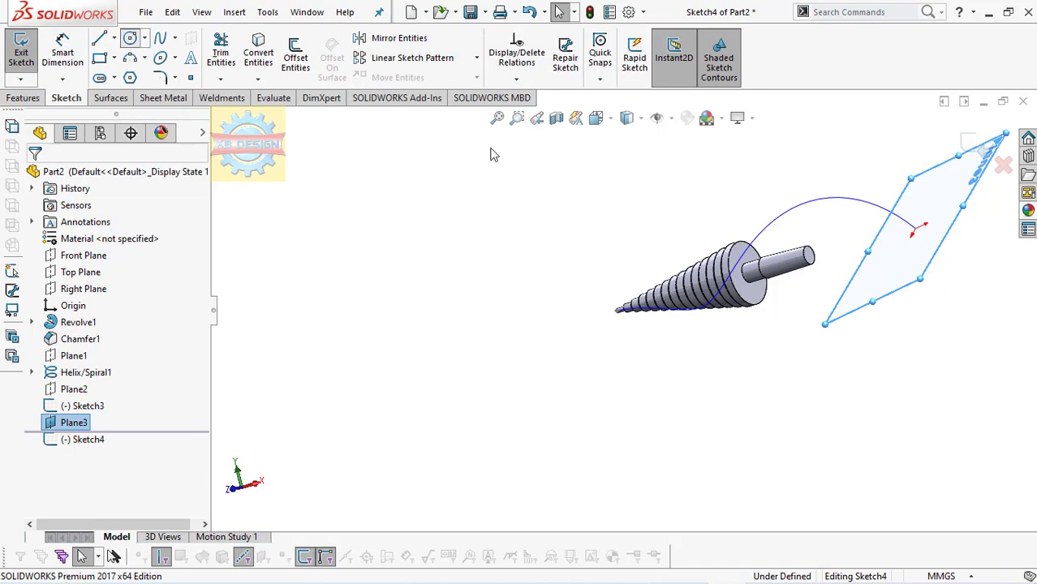
pyautogui.click(913, 228)
pyautogui.click(941, 179)
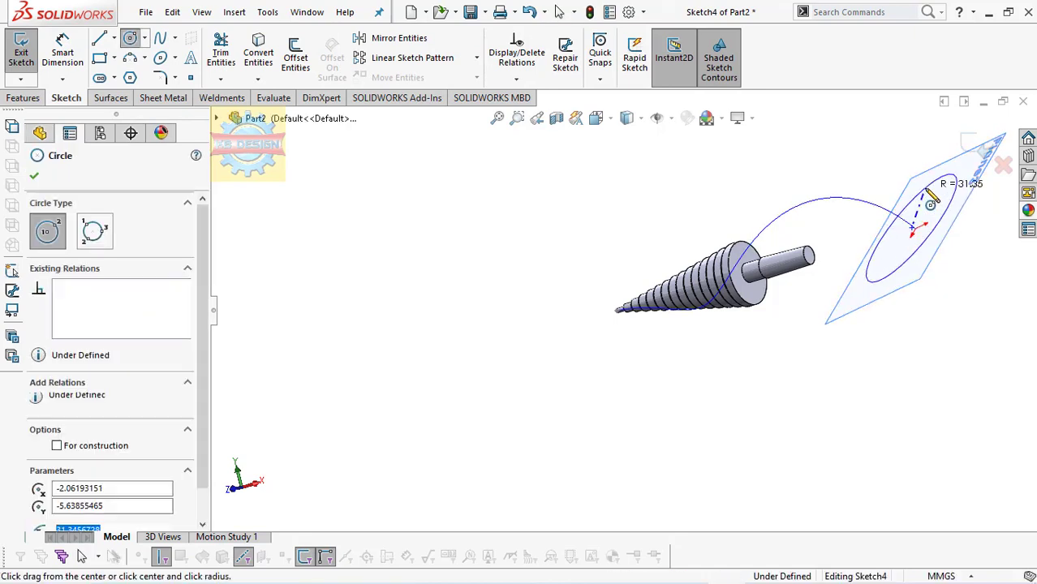
pyautogui.click(118, 487)
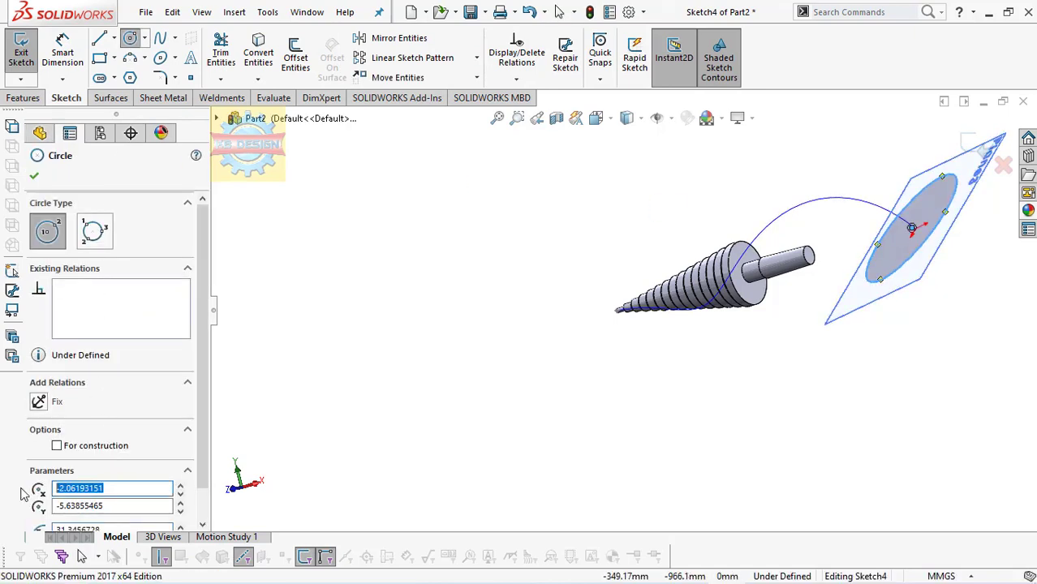
pyautogui.write('0')
pyautogui.press('Tab')
pyautogui.press('Tab')
pyautogui.write('23.25')
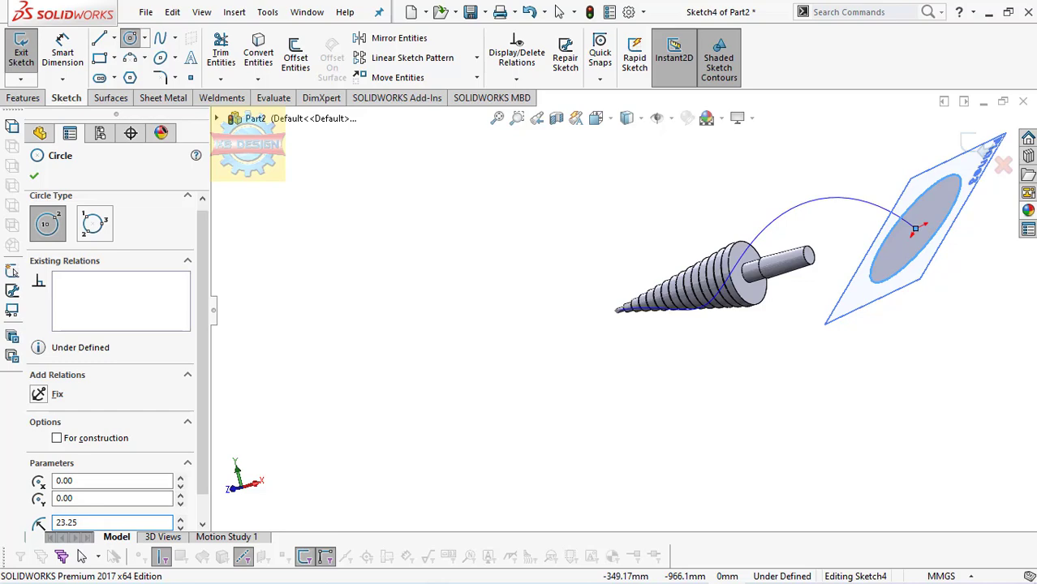
pyautogui.press('Return')
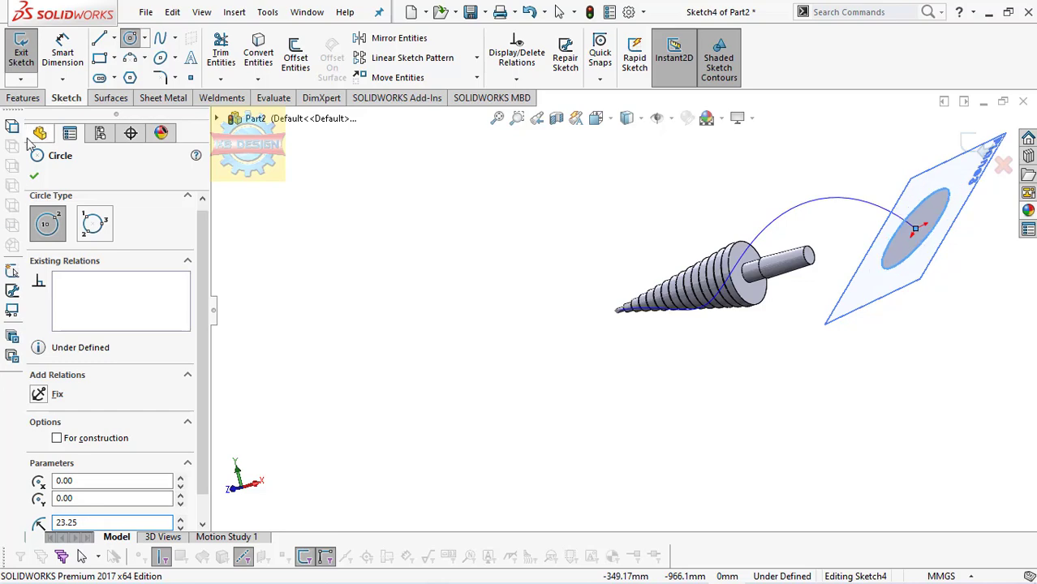
pyautogui.click(21, 53)
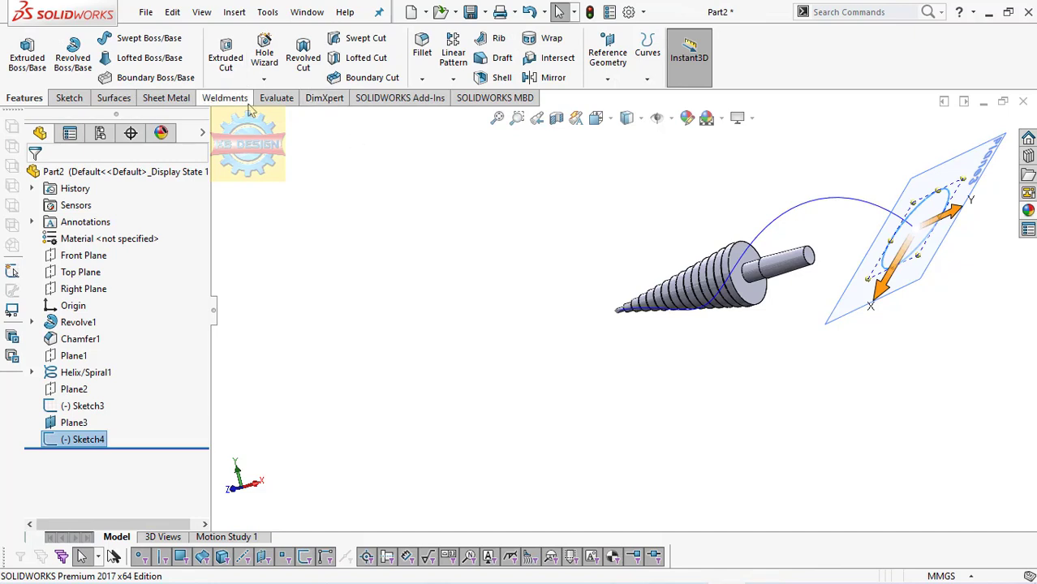
# Cut-loft Sketch4 to the tip circle Sketch3 with Helix/Spiral1 as centerline, carving a spiral flute.
pyautogui.click(361, 58)
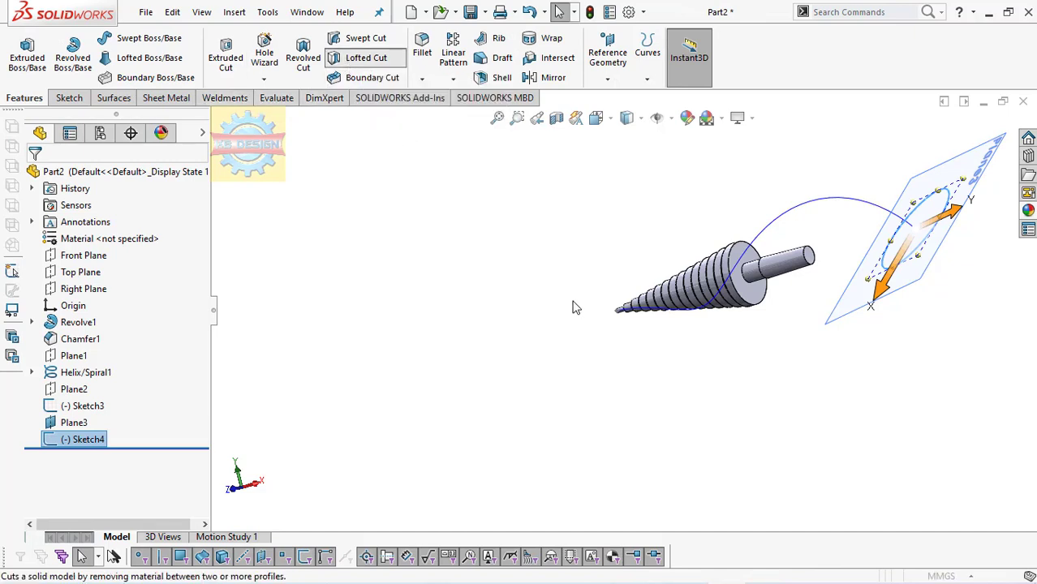
pyautogui.scroll(-2, 648, 330)
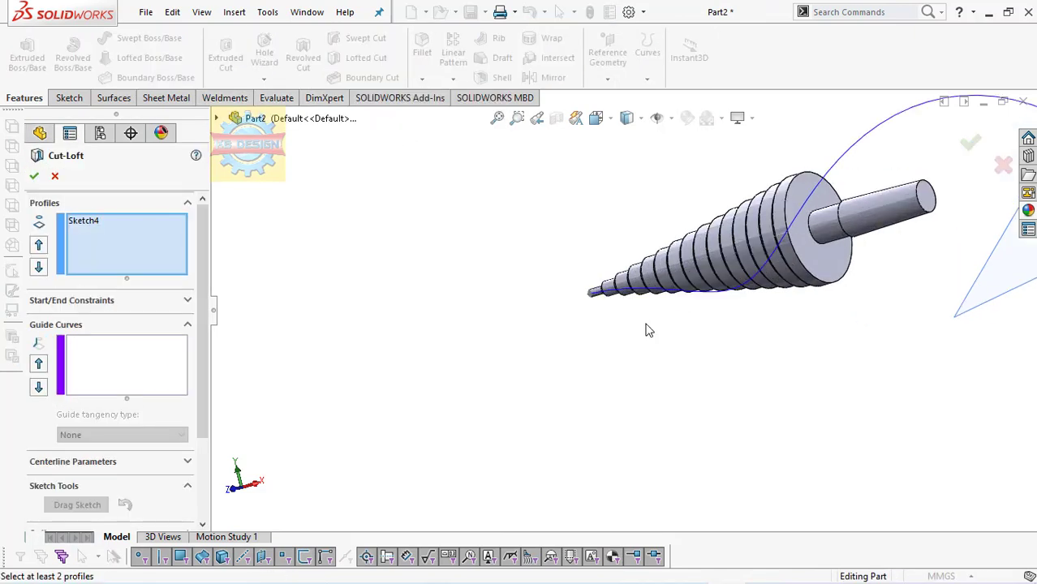
pyautogui.click(590, 296)
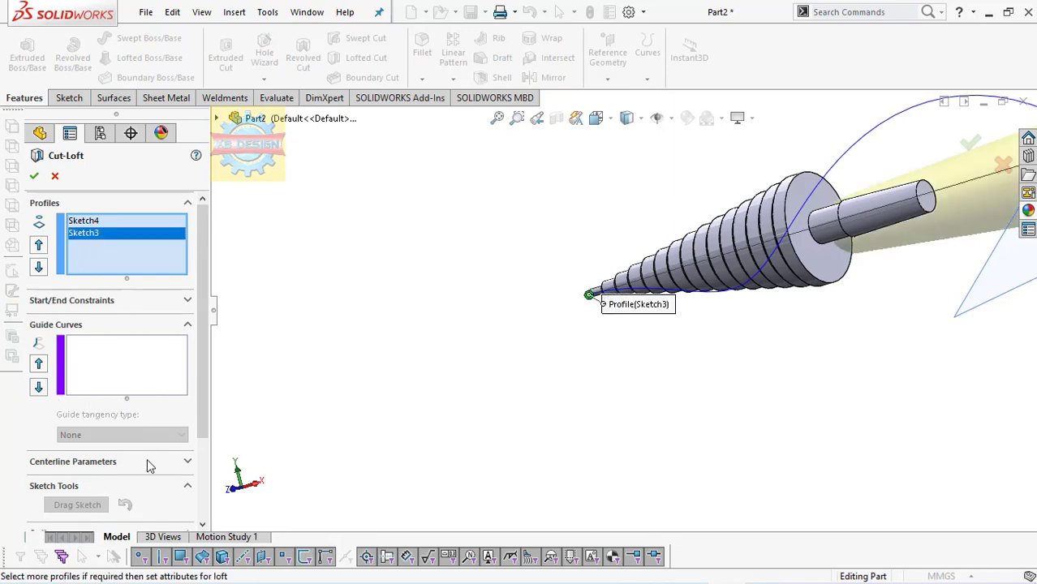
pyautogui.click(148, 462)
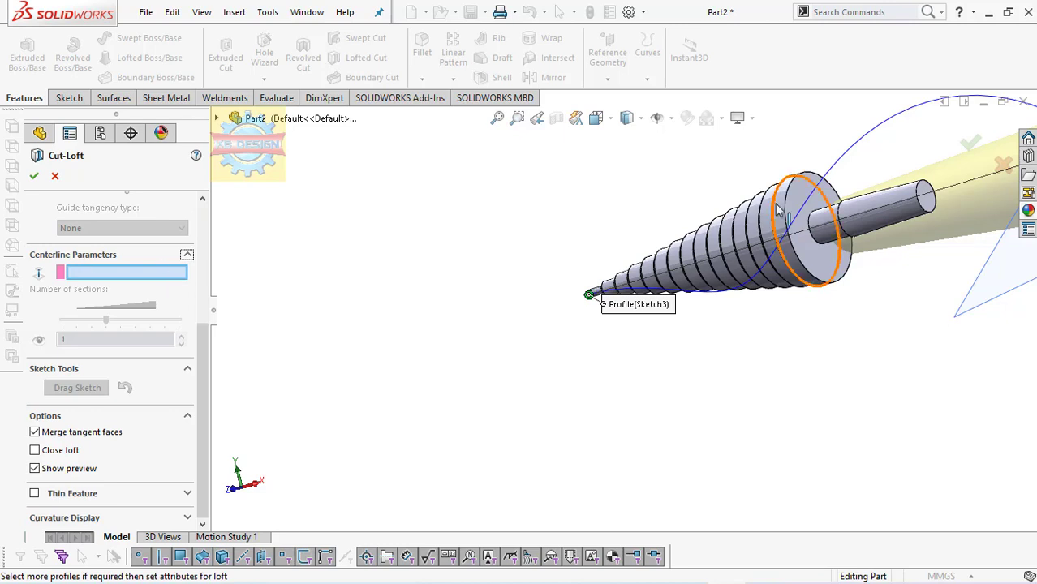
pyautogui.click(836, 168)
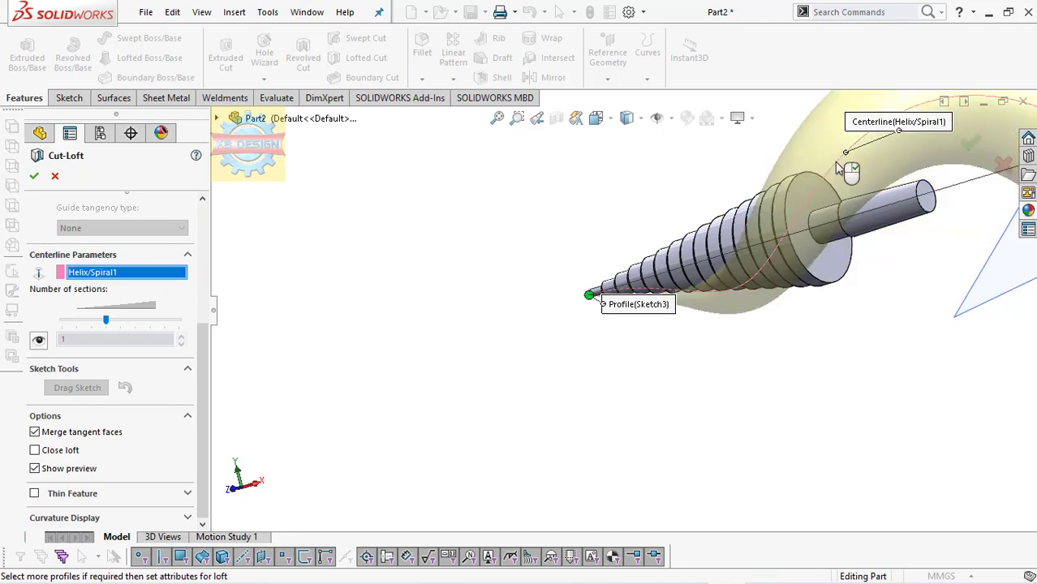
pyautogui.click(34, 175)
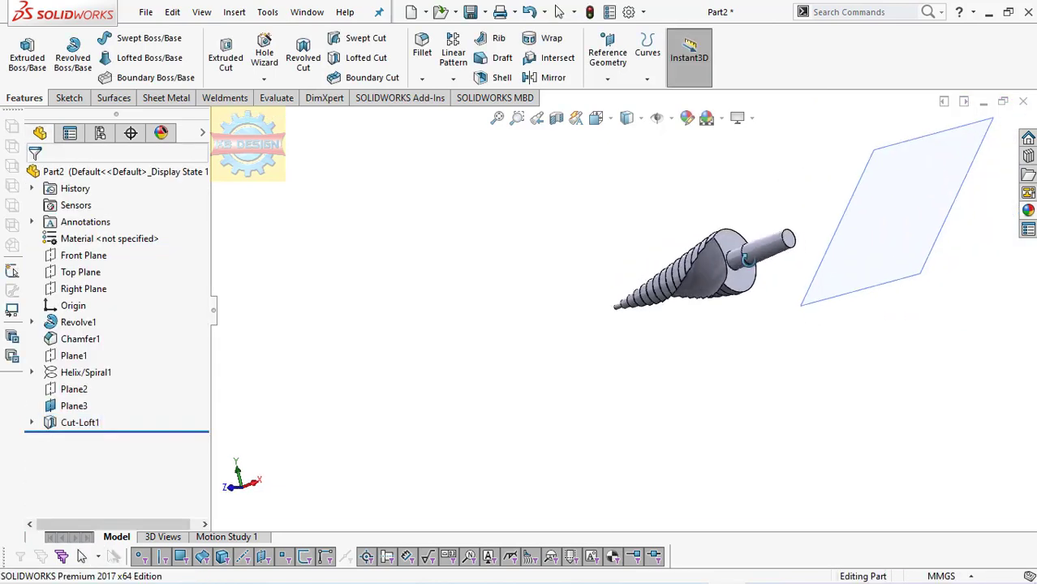
# Orbit the part upright and hide Plane3.
pyautogui.moveTo(772, 289); pyautogui.dragTo(706, 209, button='middle')
pyautogui.click(763, 233)
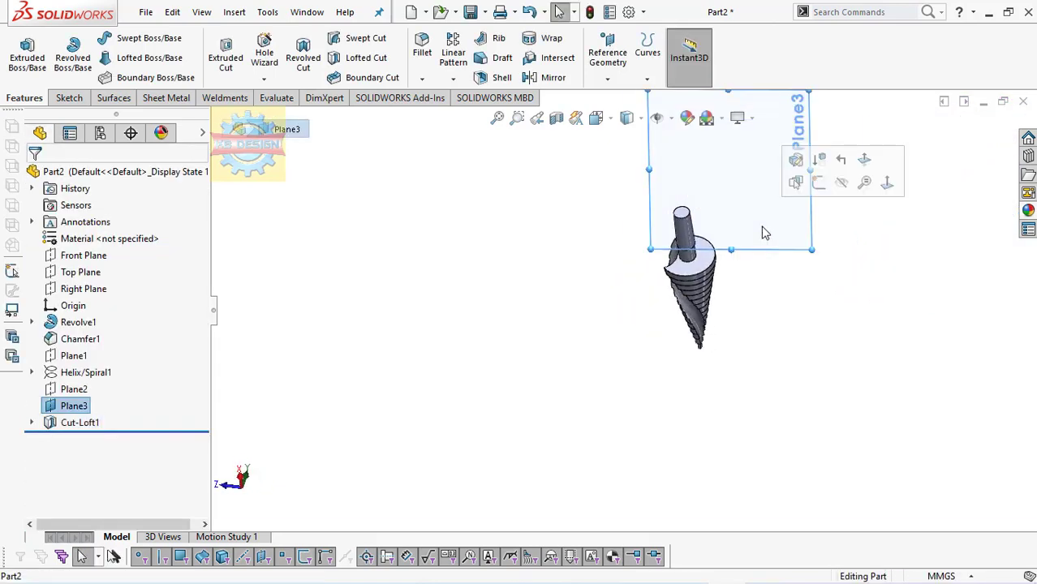
pyautogui.click(842, 182)
pyautogui.scroll(-2, 754, 240)
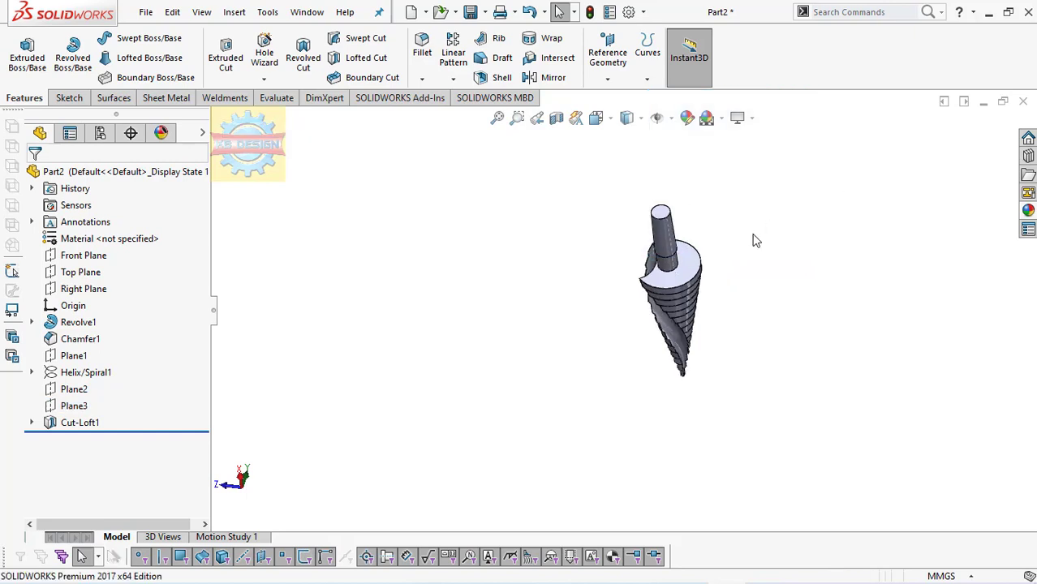
# Circular-pattern Cut-Loft1 around the shank's cylindrical face with 2 instances.
pyautogui.click(453, 79)
pyautogui.click(469, 118)
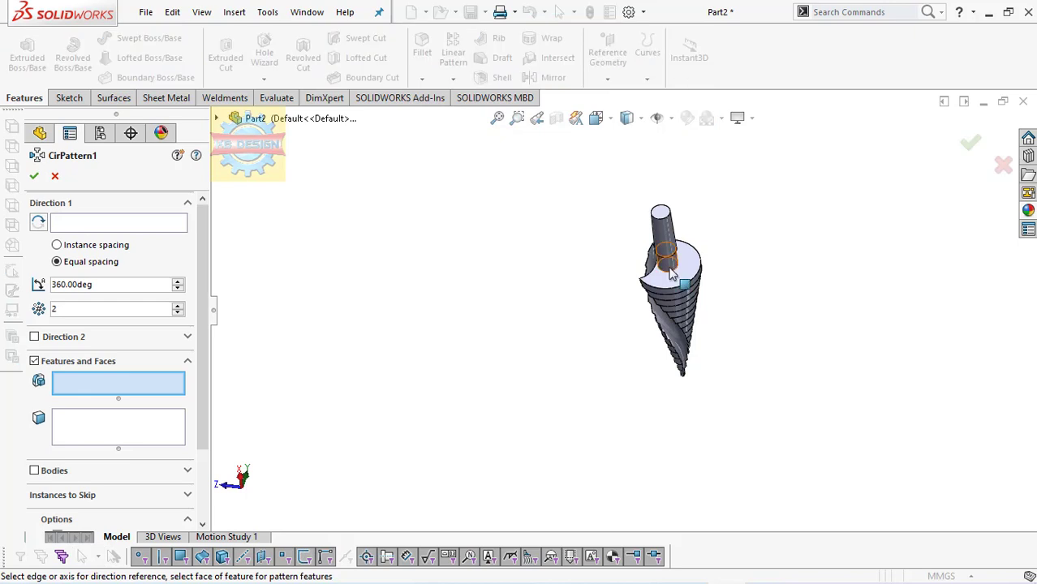
pyautogui.click(167, 222)
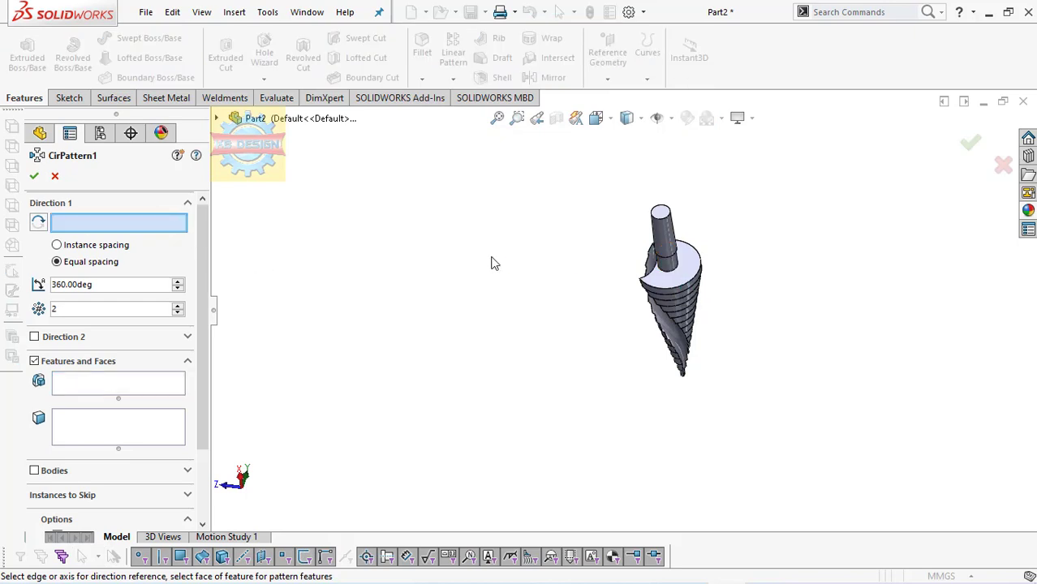
pyautogui.click(666, 266)
pyautogui.click(84, 385)
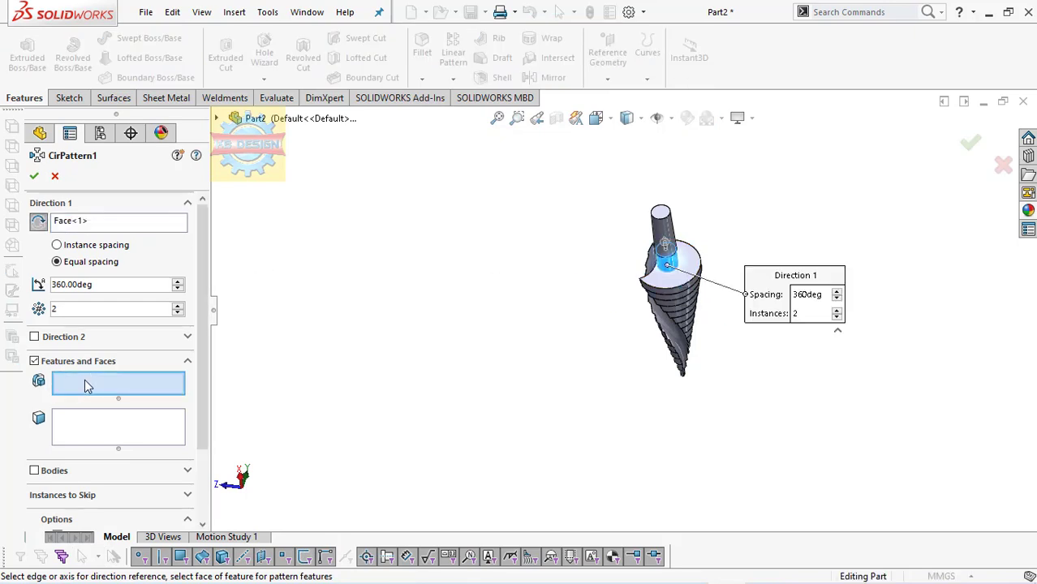
pyautogui.click(665, 345)
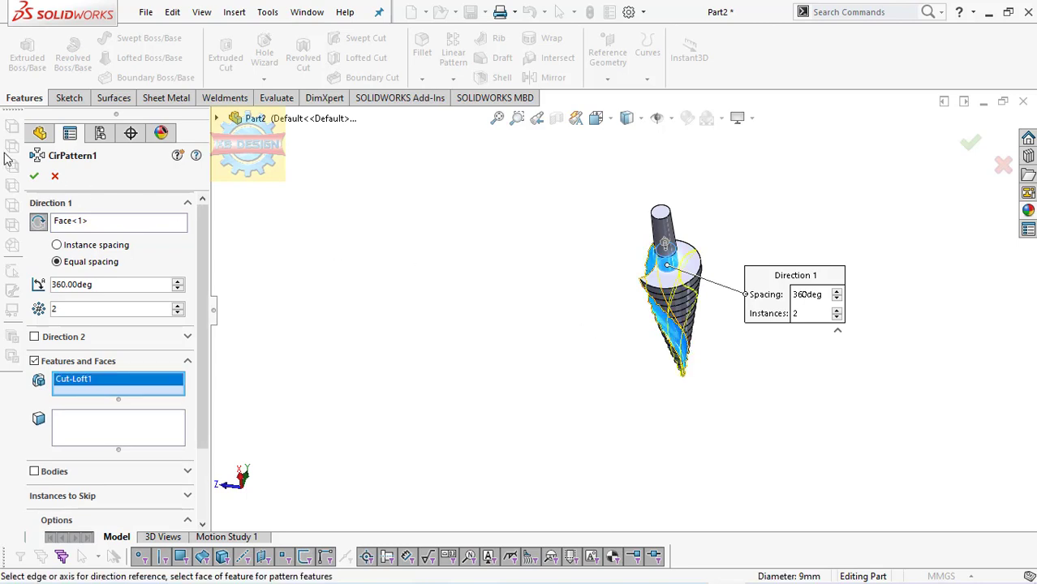
pyautogui.click(34, 177)
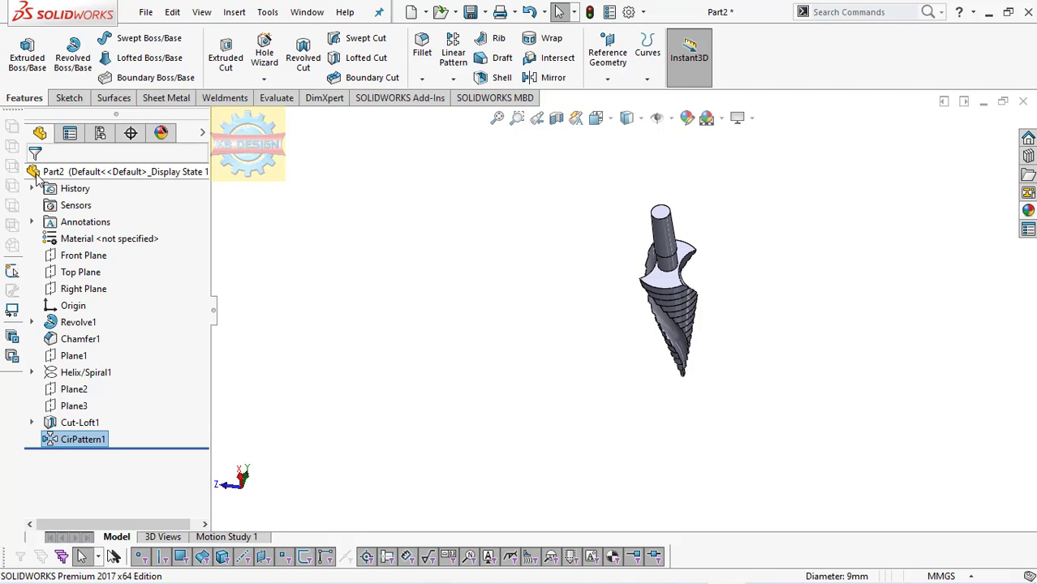
# Chamfer the four flute edges at the top step.
pyautogui.click(422, 79)
pyautogui.click(452, 115)
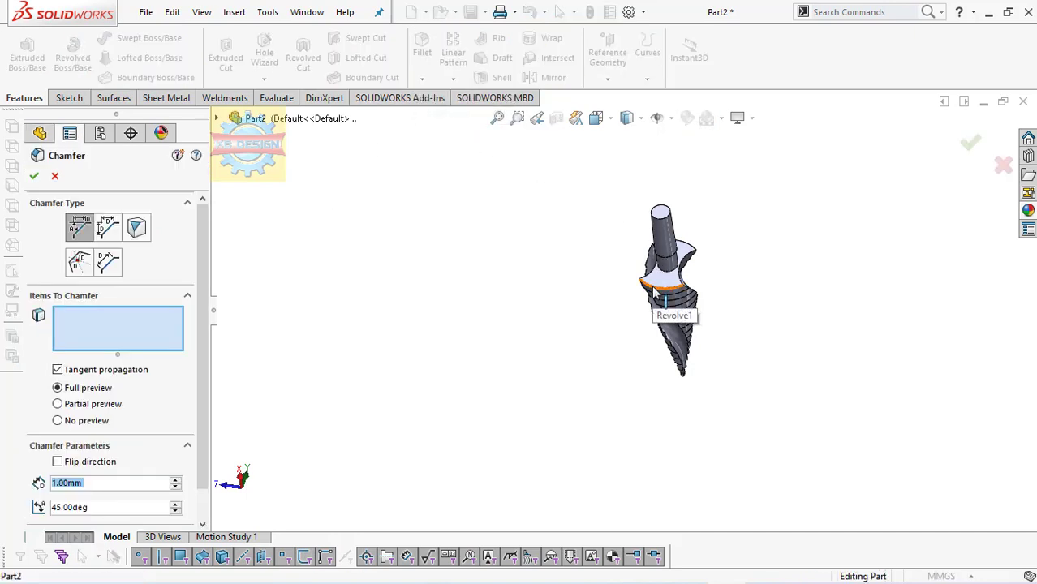
pyautogui.click(656, 289)
pyautogui.click(677, 270)
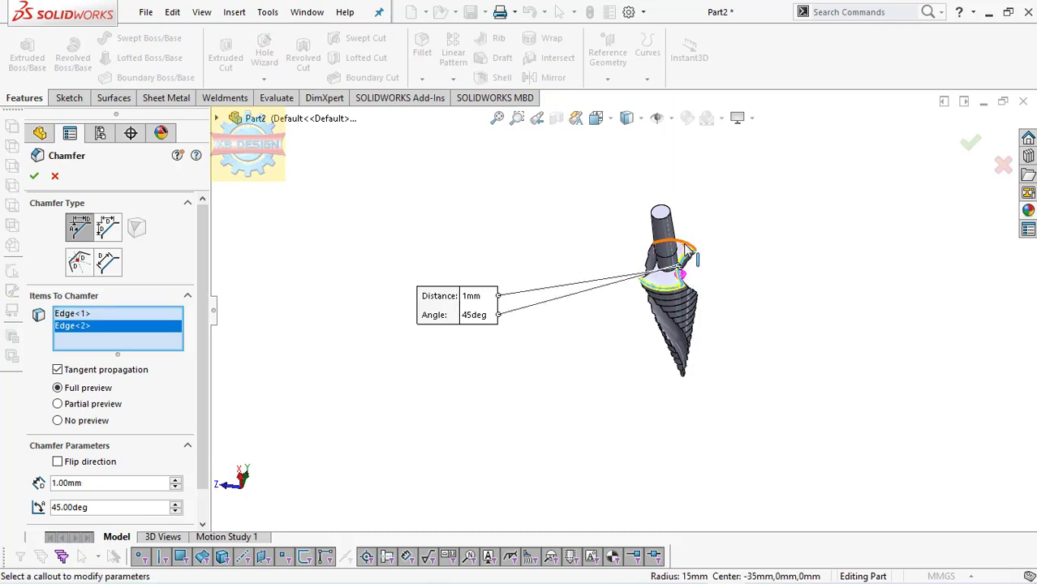
pyautogui.click(686, 247)
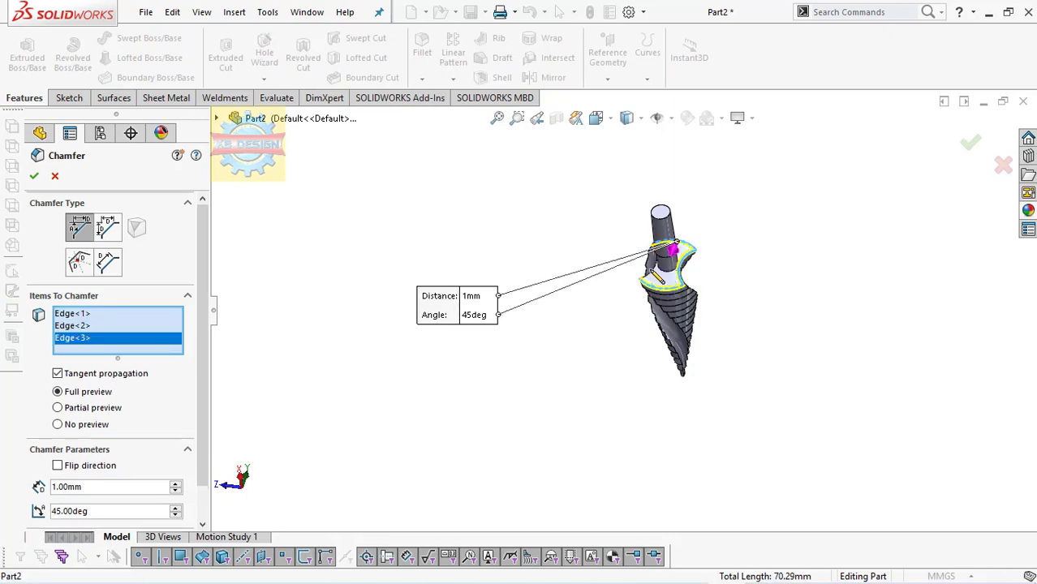
pyautogui.click(667, 259)
pyautogui.click(33, 177)
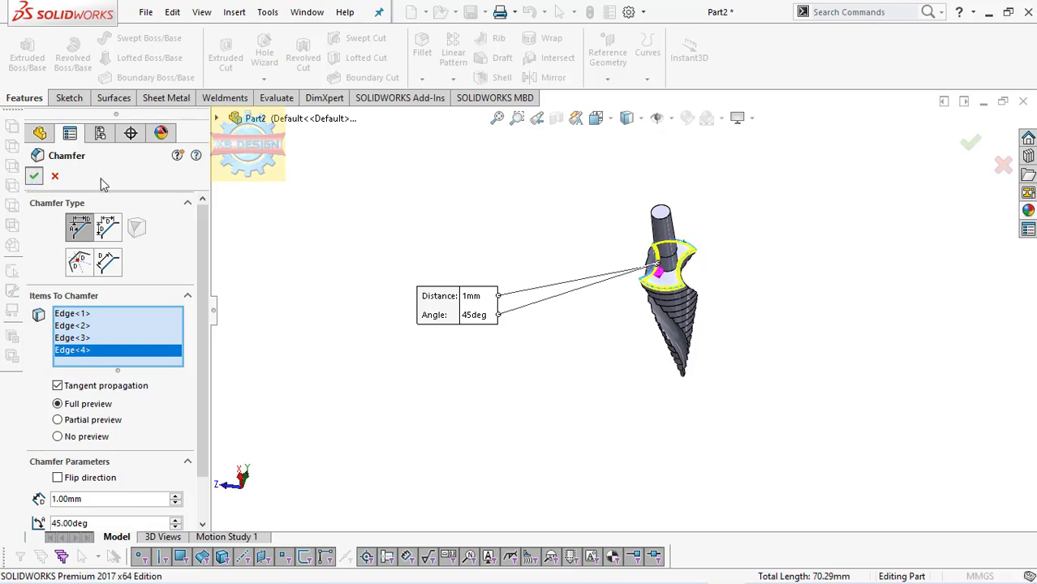
# Chamfer the shank's top circular edge at 1 mm by 45°.
pyautogui.click(422, 78)
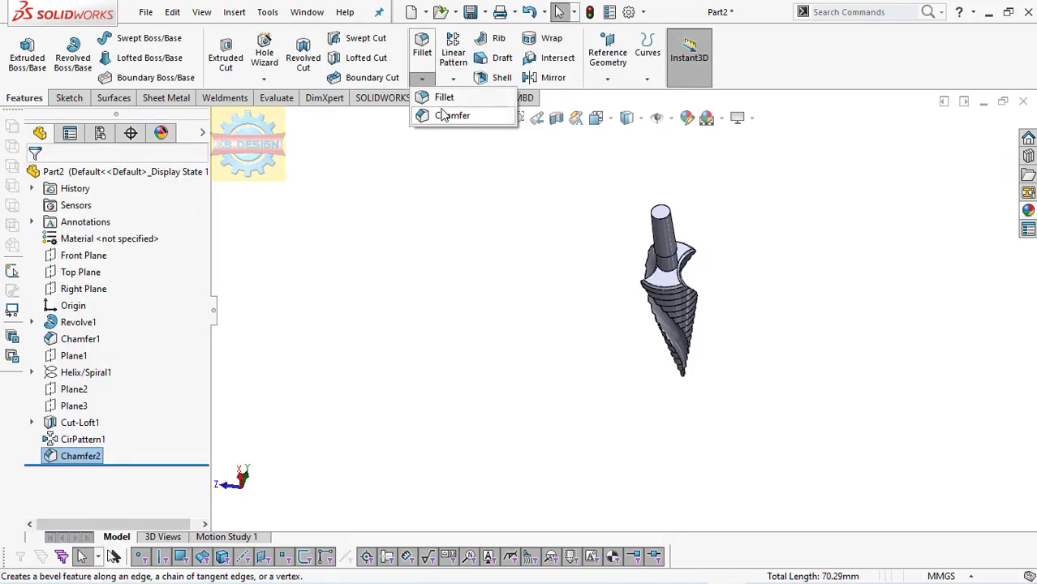
pyautogui.click(434, 116)
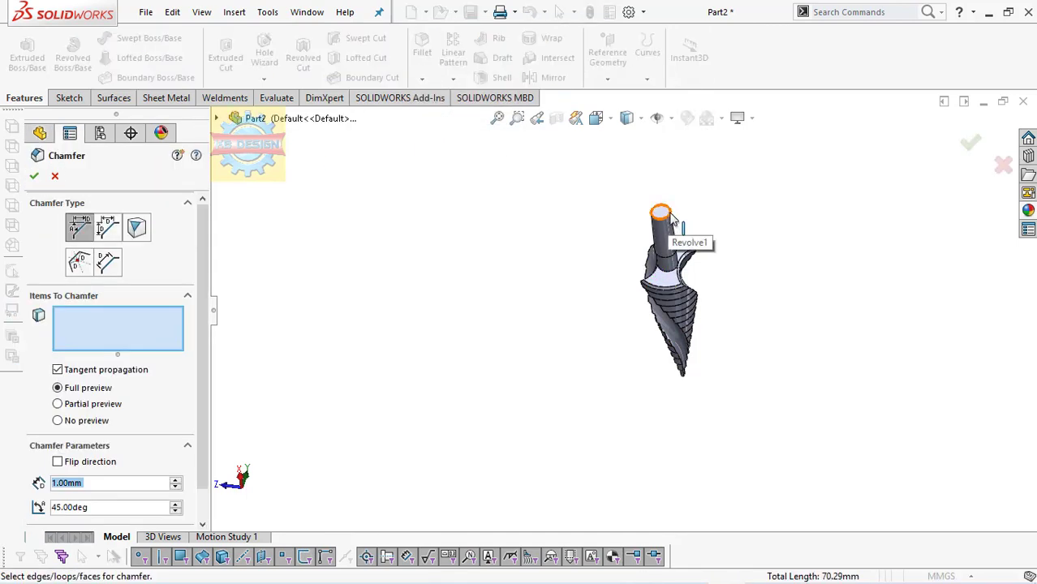
pyautogui.click(668, 213)
pyautogui.click(34, 176)
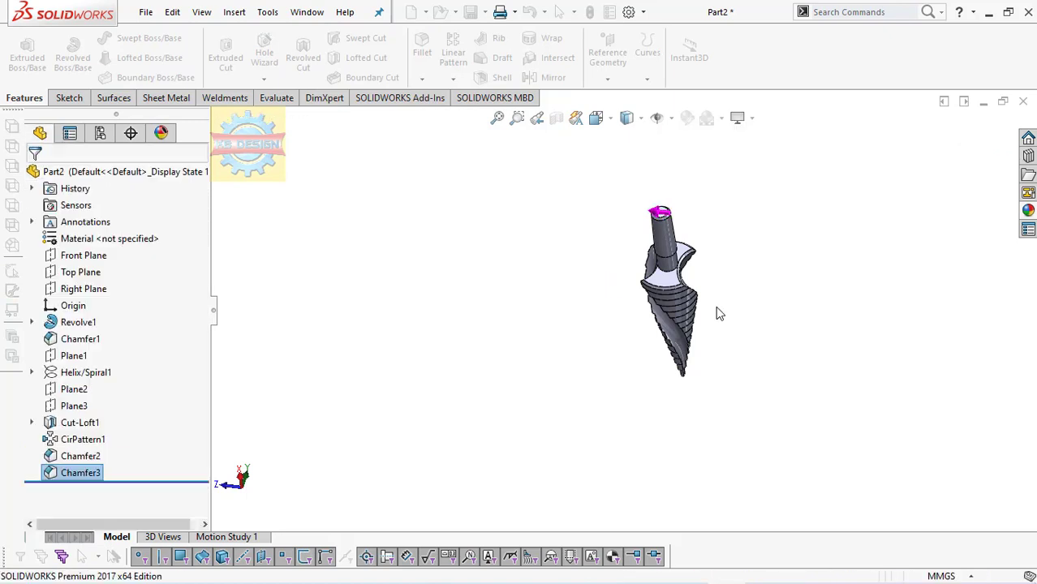
# Apply the Metal > polished gold appearance to the whole Part2 drill bit.
pyautogui.moveTo(720, 312)
pyautogui.mouseDown(button='middle')
pyautogui.moveTo(794, 319)
pyautogui.moveTo(752, 301)
pyautogui.mouseUp(button='middle')
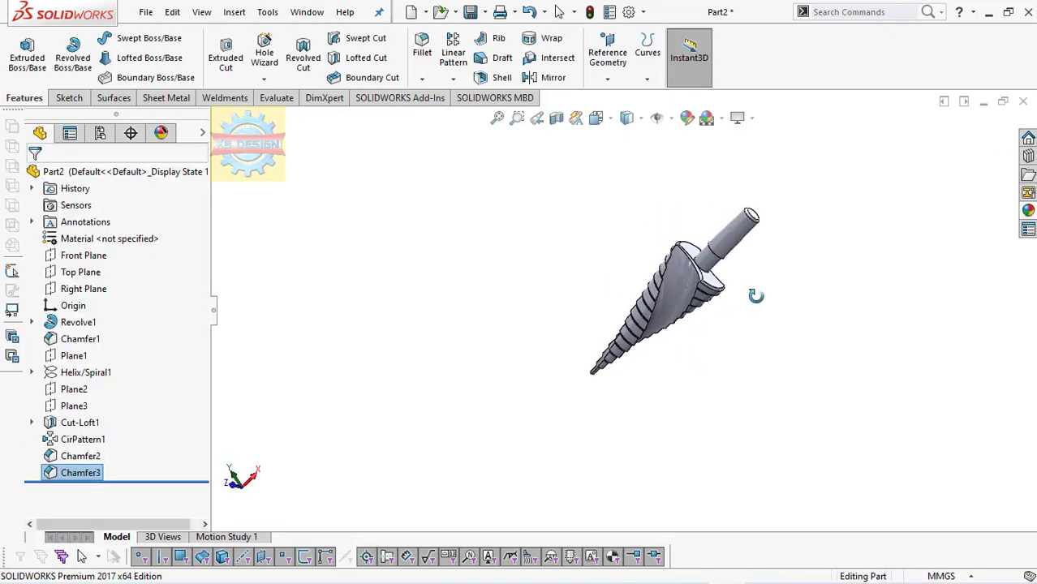
pyautogui.scroll(-2, 792, 297)
pyautogui.scroll(-3, 681, 272)
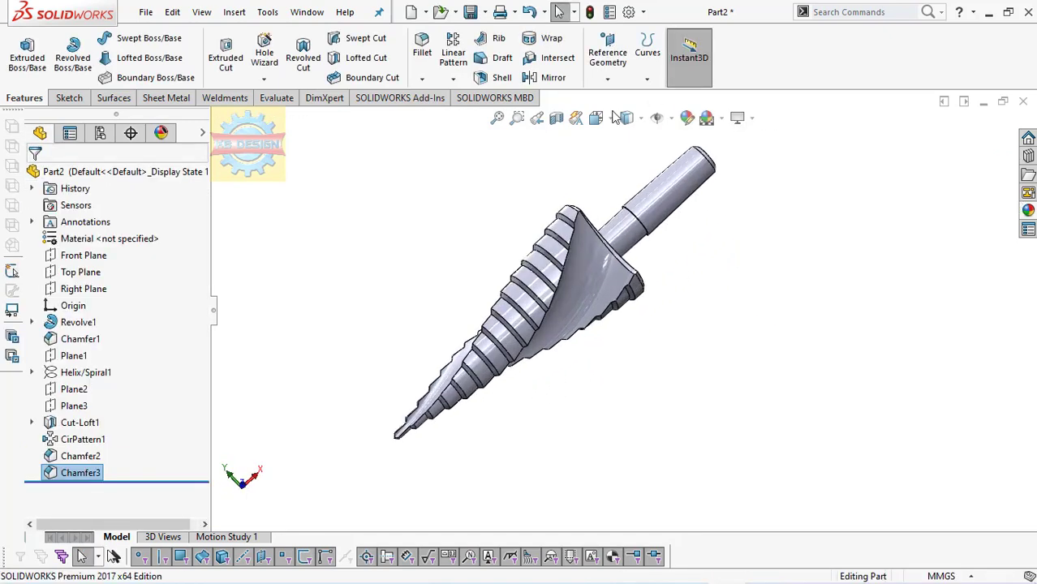
pyautogui.rightClick(148, 172)
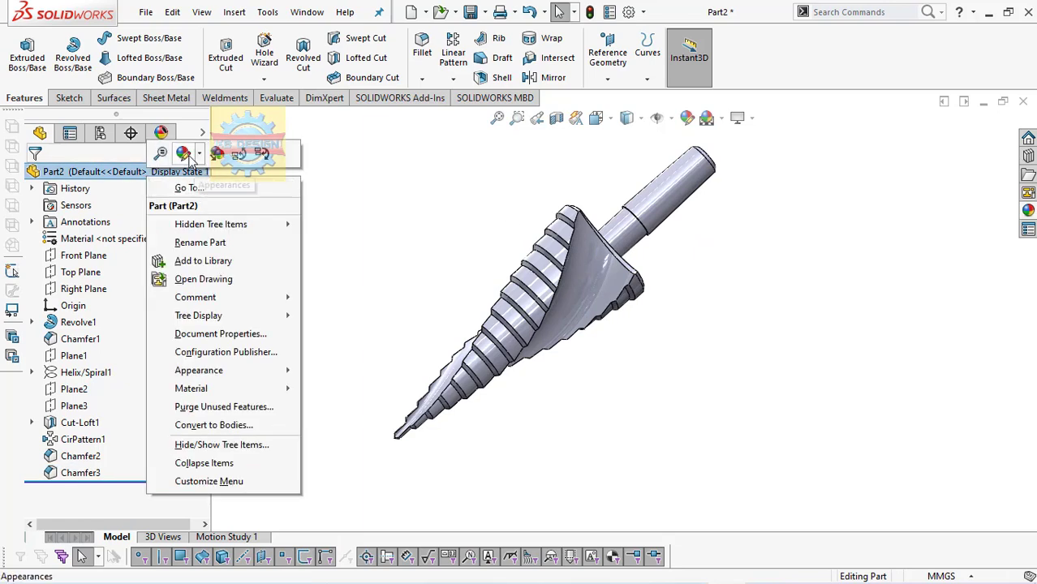
pyautogui.click(200, 188)
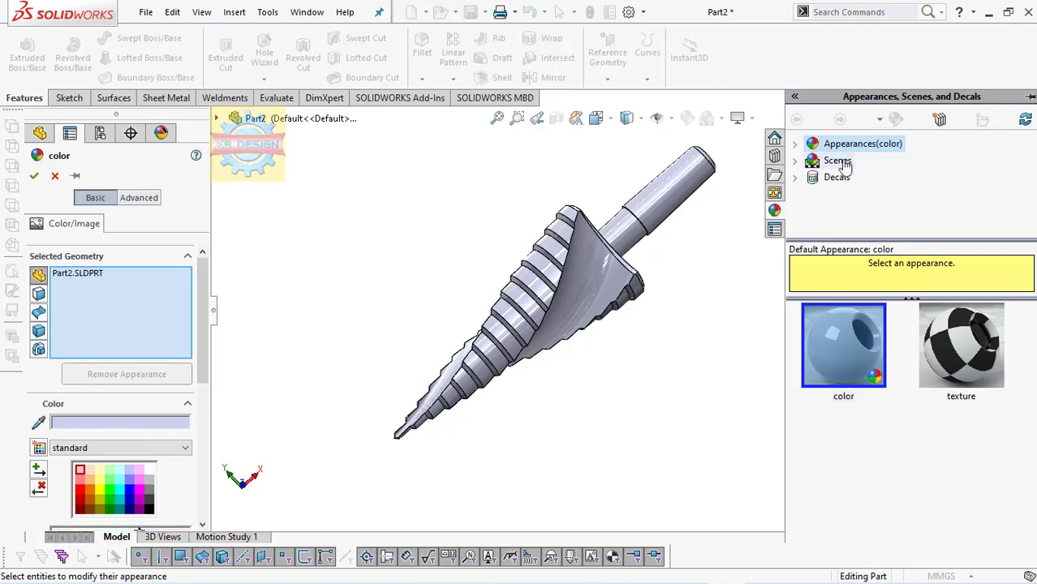
pyautogui.click(795, 145)
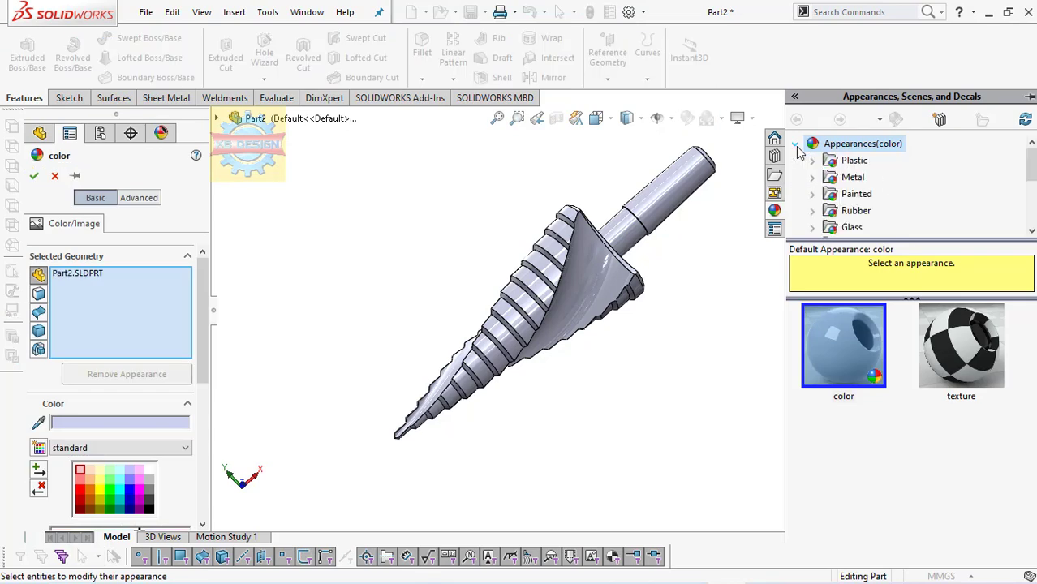
pyautogui.click(839, 178)
pyautogui.scroll(-2, 891, 418)
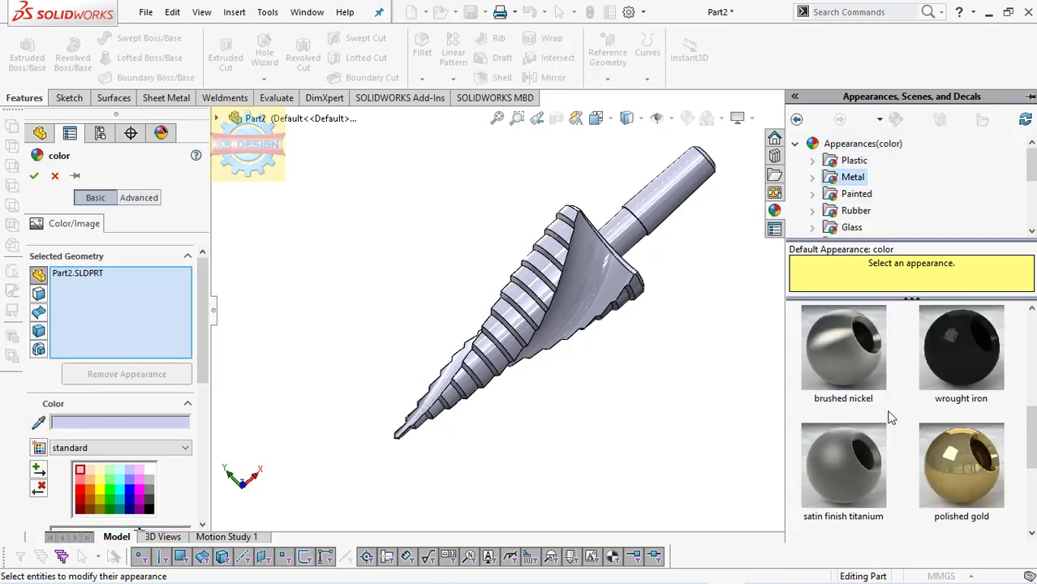
pyautogui.click(958, 449)
pyautogui.scroll(-2, 903, 410)
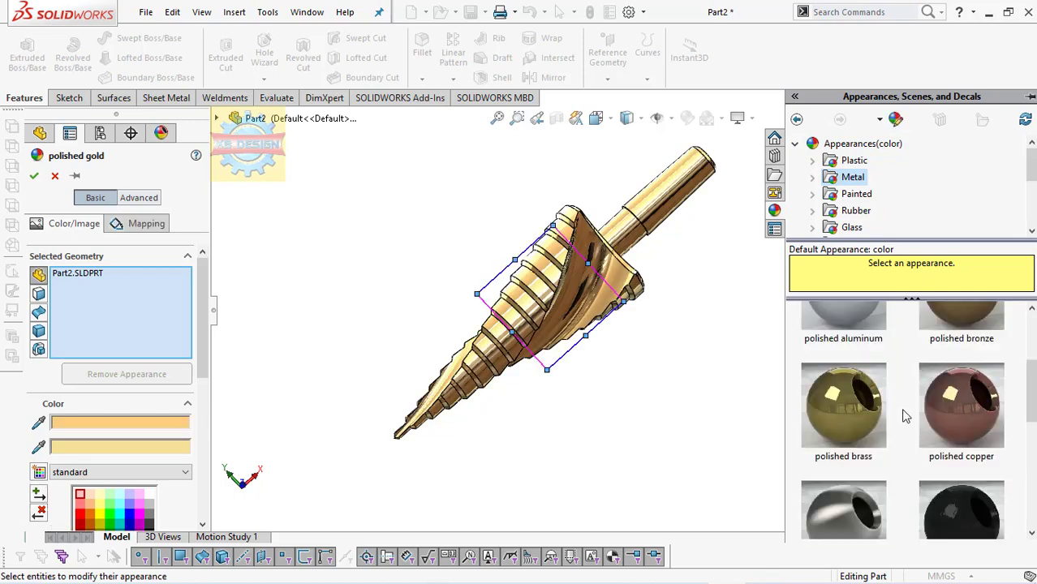
pyautogui.click(32, 176)
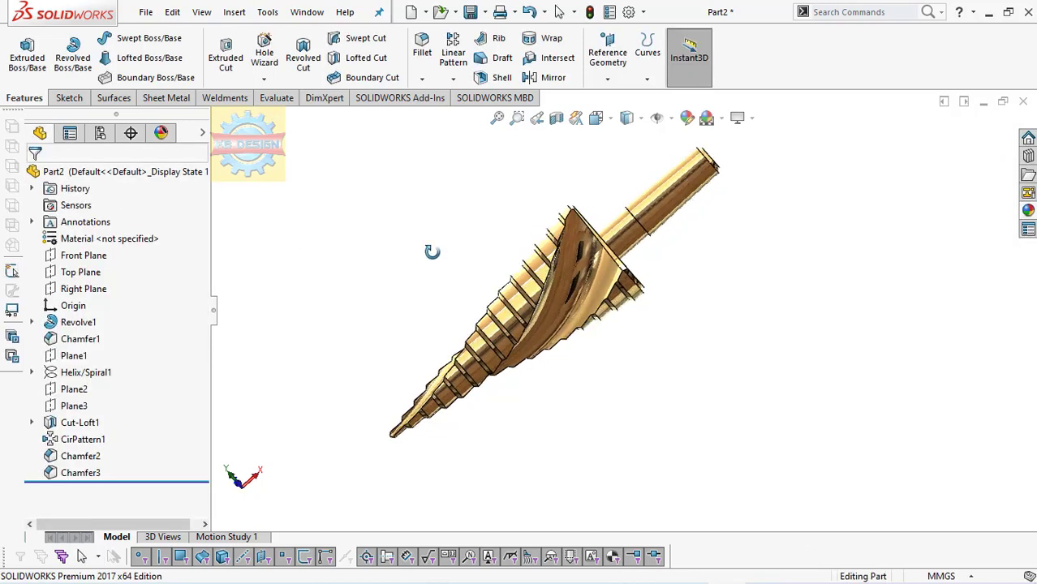
pyautogui.moveTo(432, 252); pyautogui.dragTo(469, 307, button='middle')
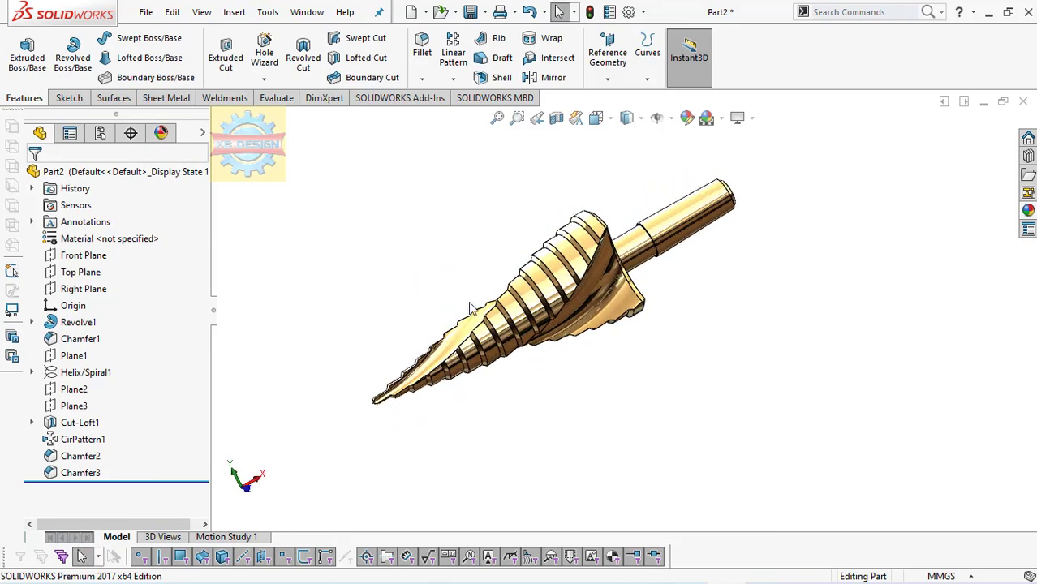